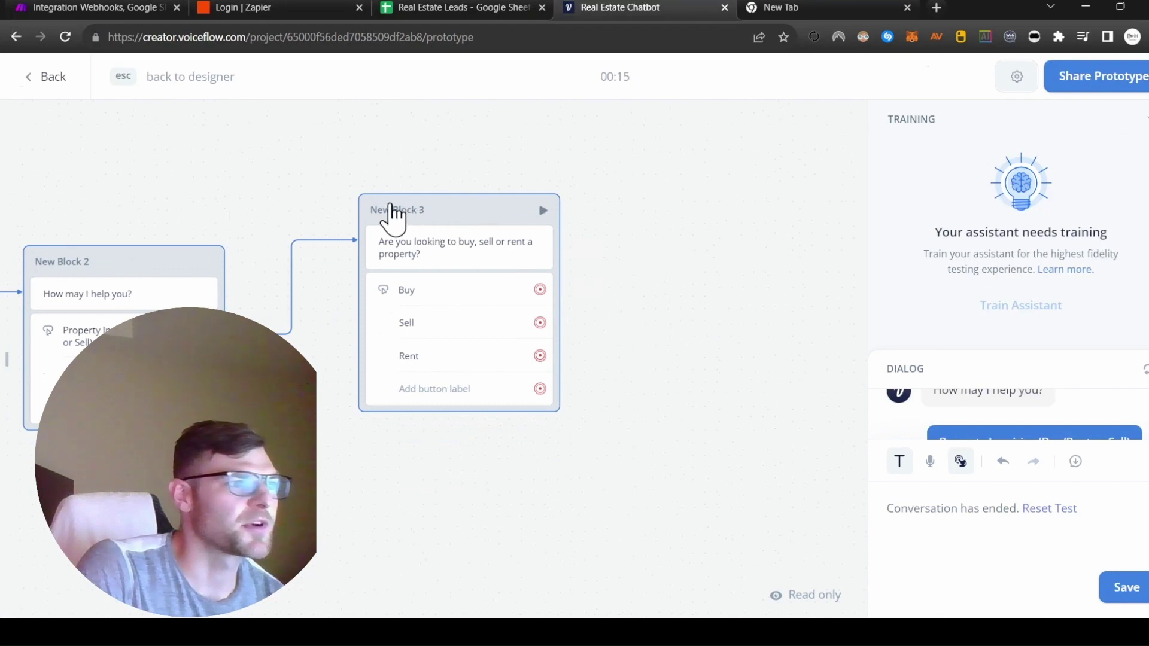
Step: Return to the designer and rename New Block 3 to propertyInquiries
click(405, 215)
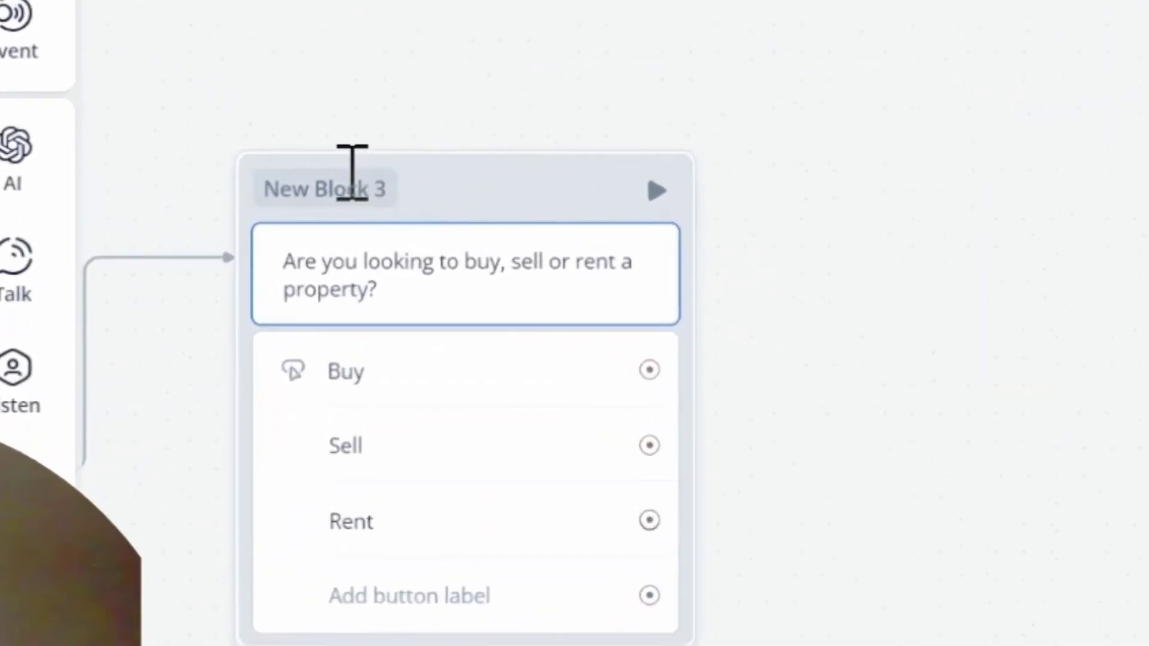
click(384, 195)
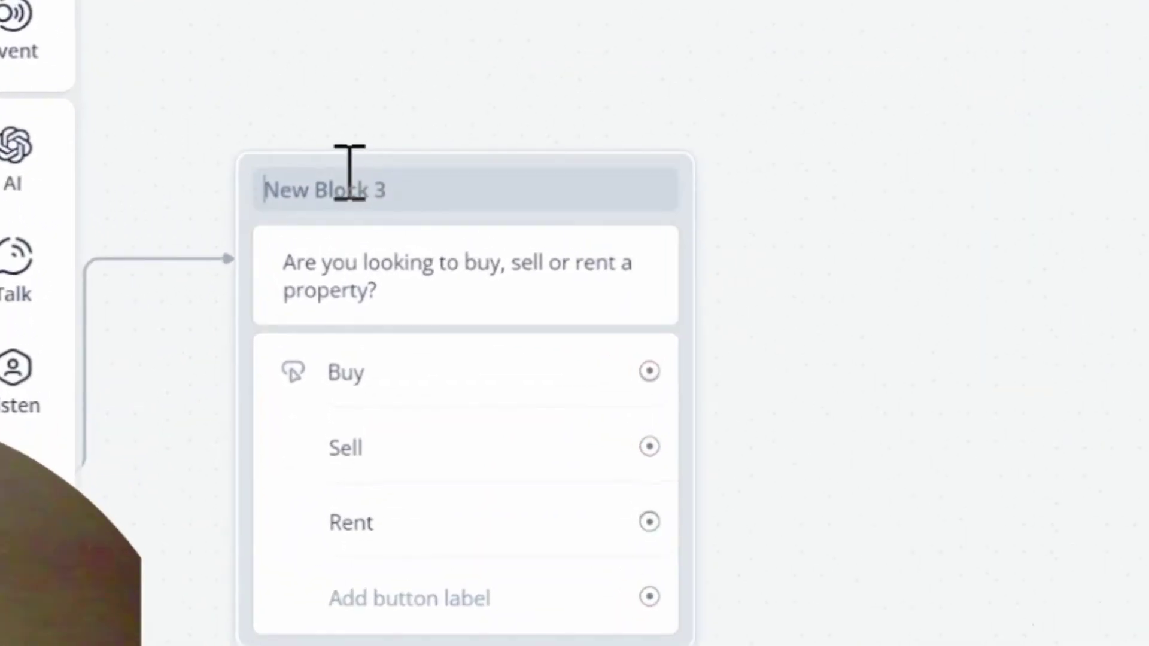
key(ctrl+a)
text(property)
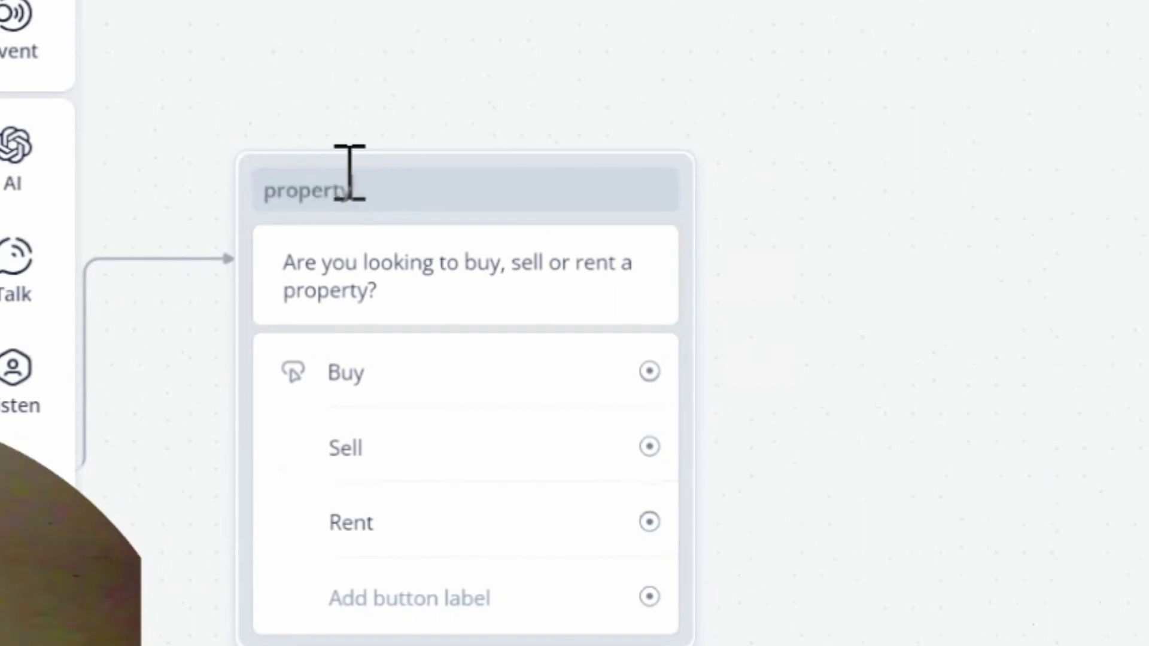
text(Inquiries)
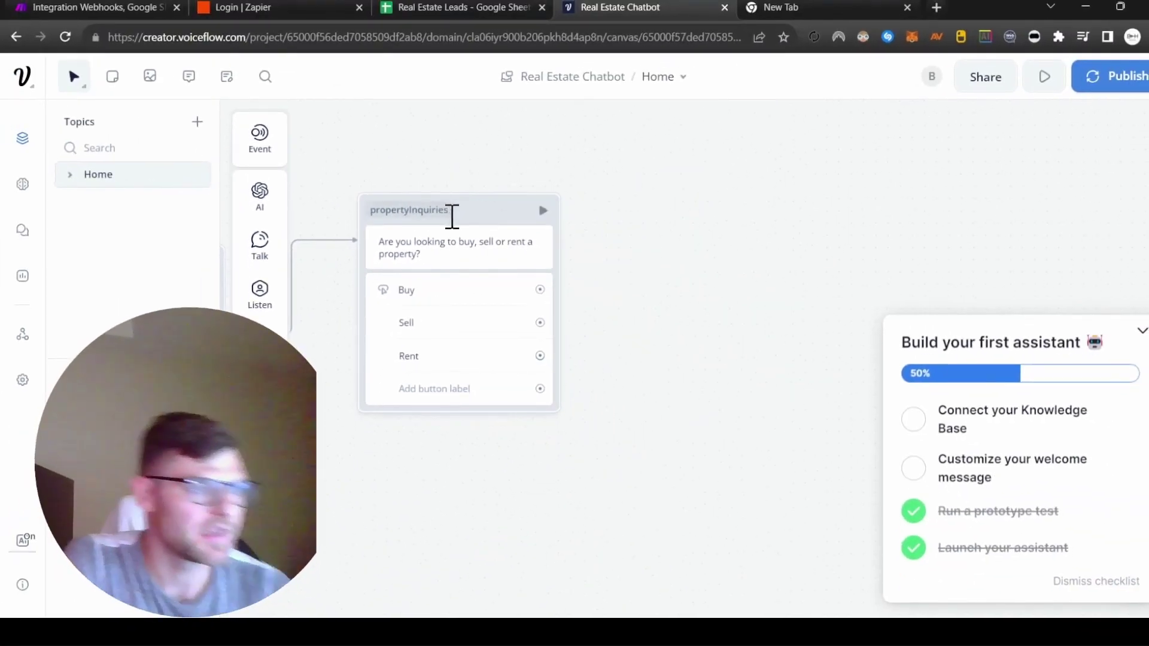
Step: Make the Buy choice set a new propertyInquiries variable to BUY
drag(540, 289, 593, 285)
mouse_move(647, 509)
click(784, 376)
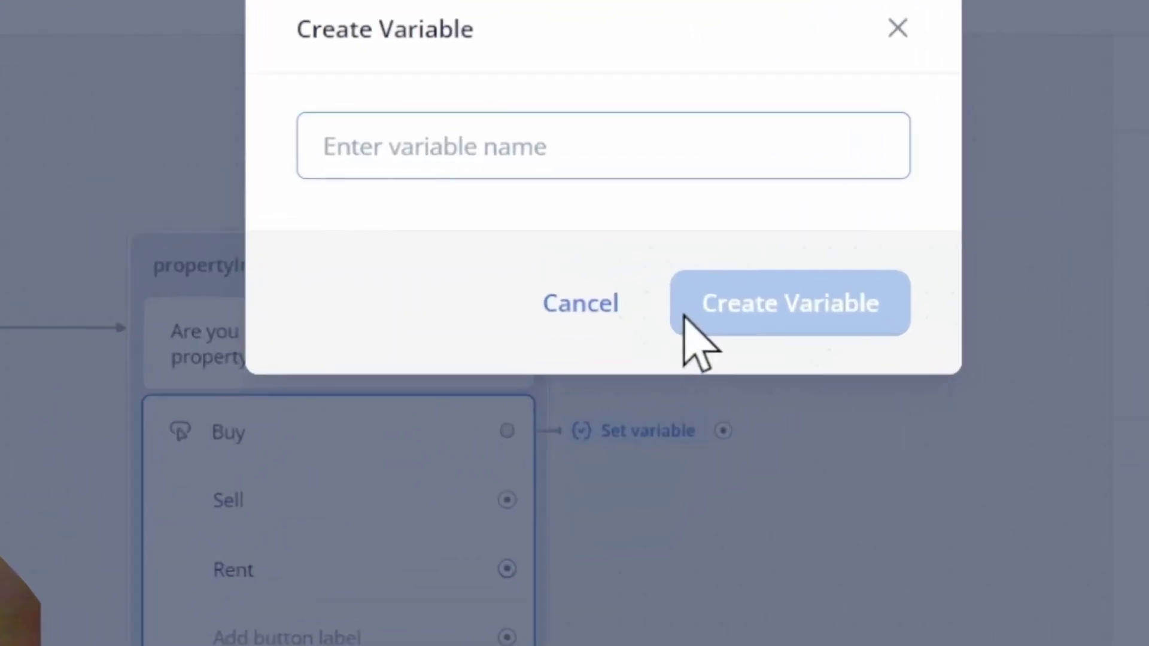
text(propertyInquiries)
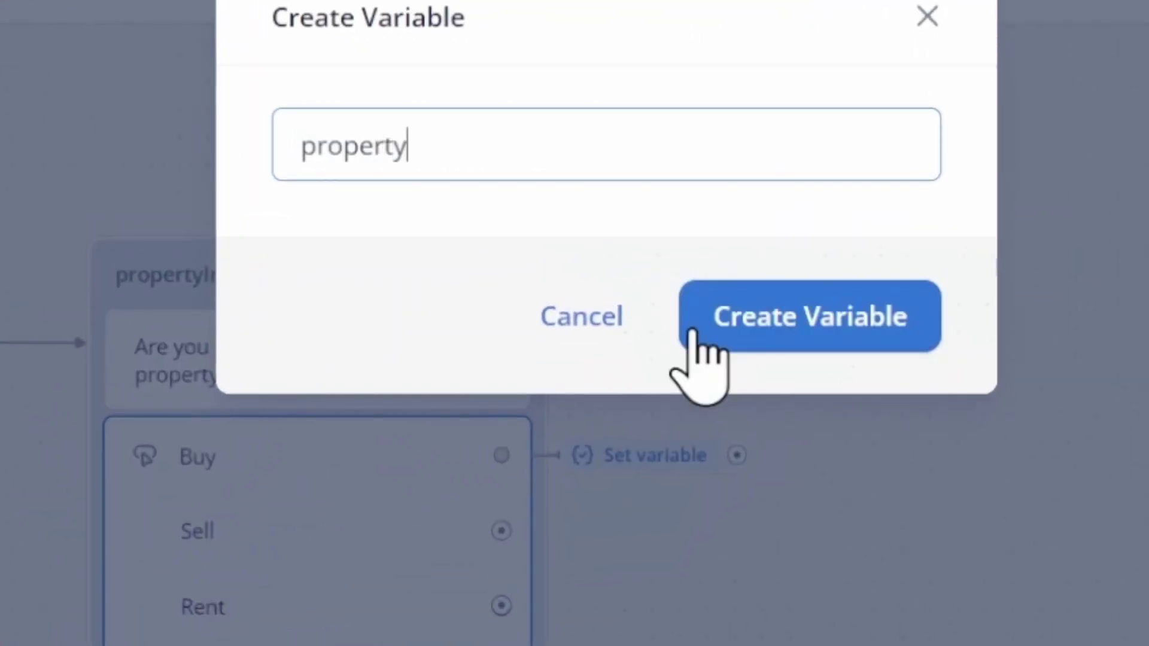
click(694, 335)
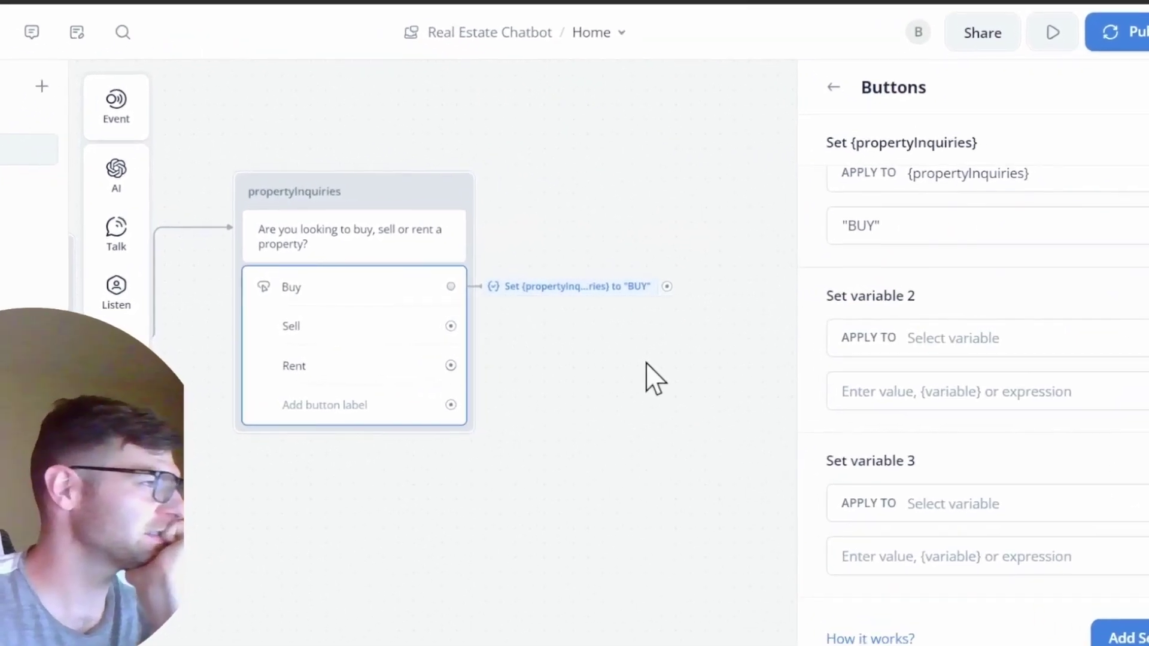
click(645, 362)
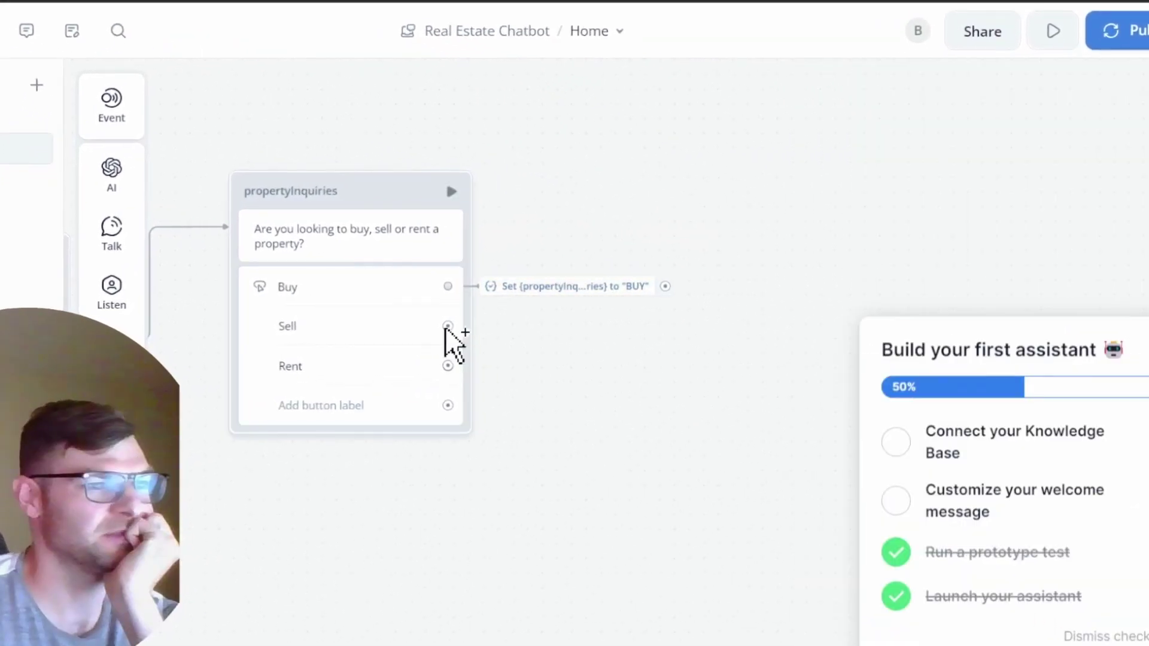
Step: Make the Sell and Rent choices set propertyInquiries to SELL and RENT
drag(451, 326, 519, 326)
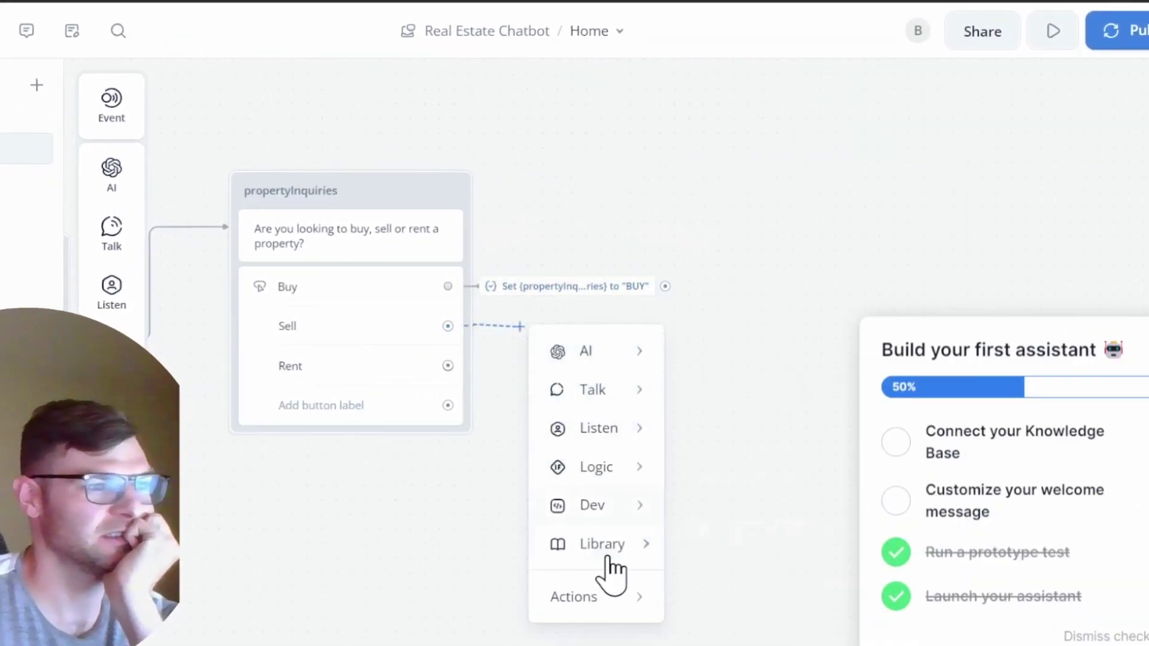
mouse_move(607, 597)
click(755, 437)
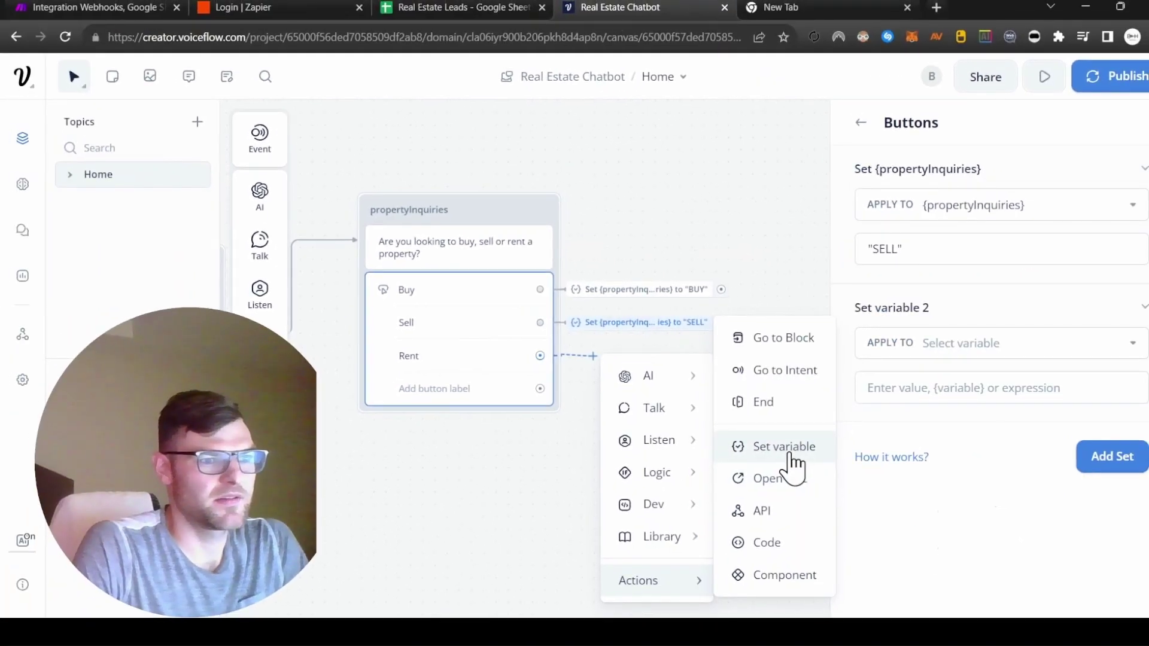
click(787, 467)
click(957, 492)
click(925, 245)
text("RENT)
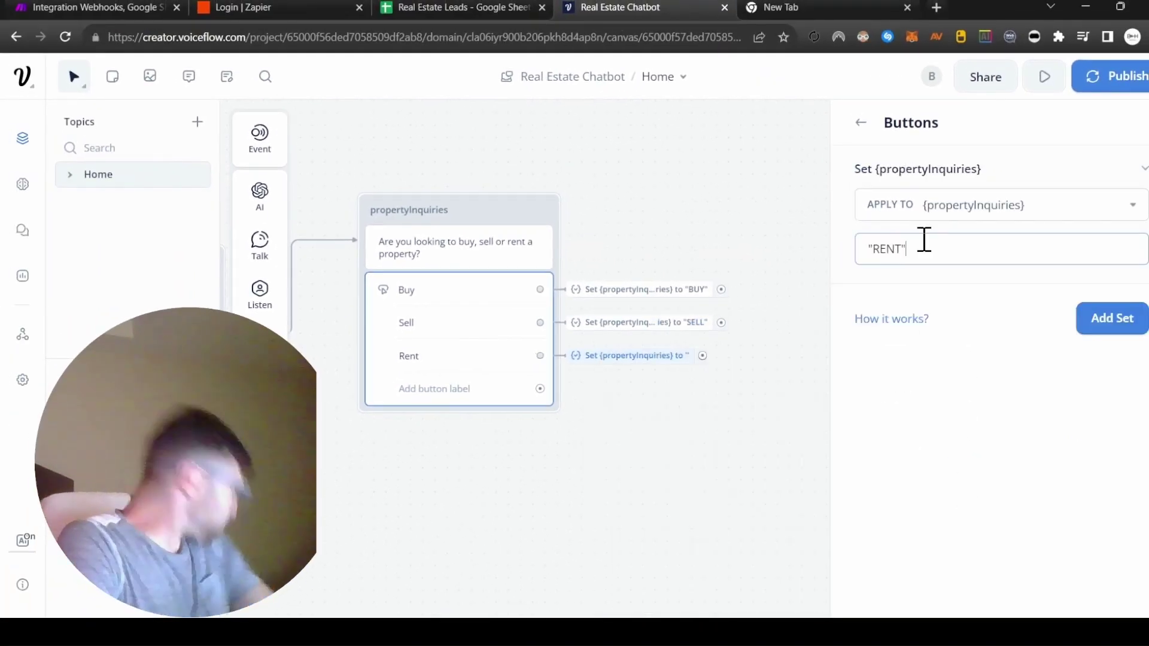
key(Return)
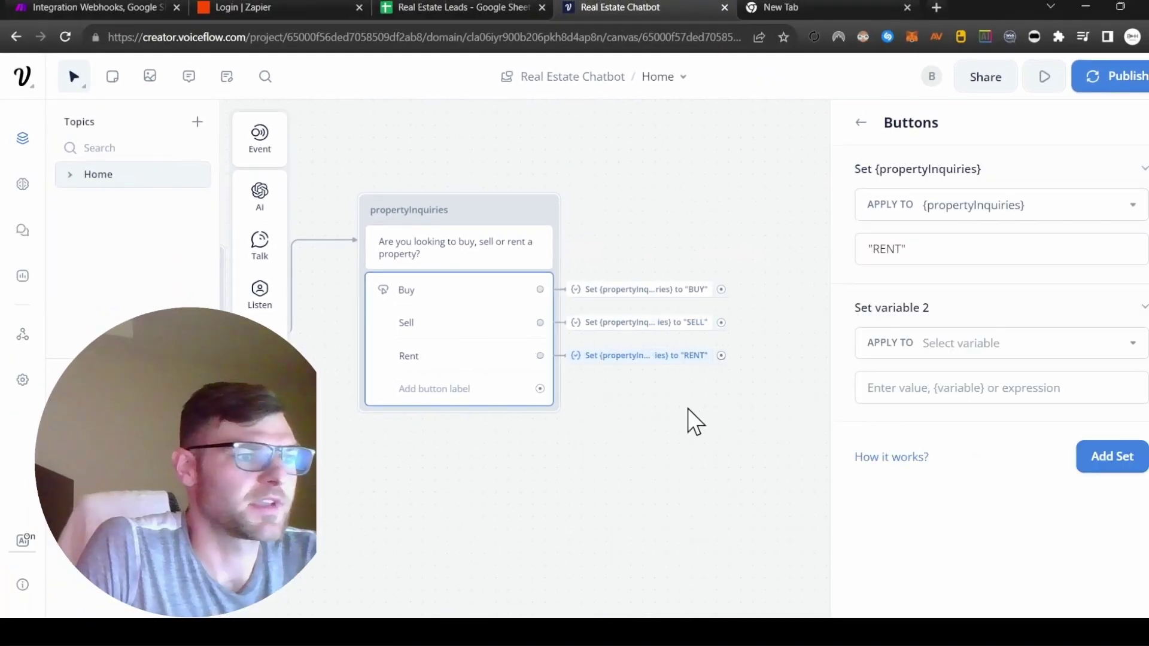
click(688, 408)
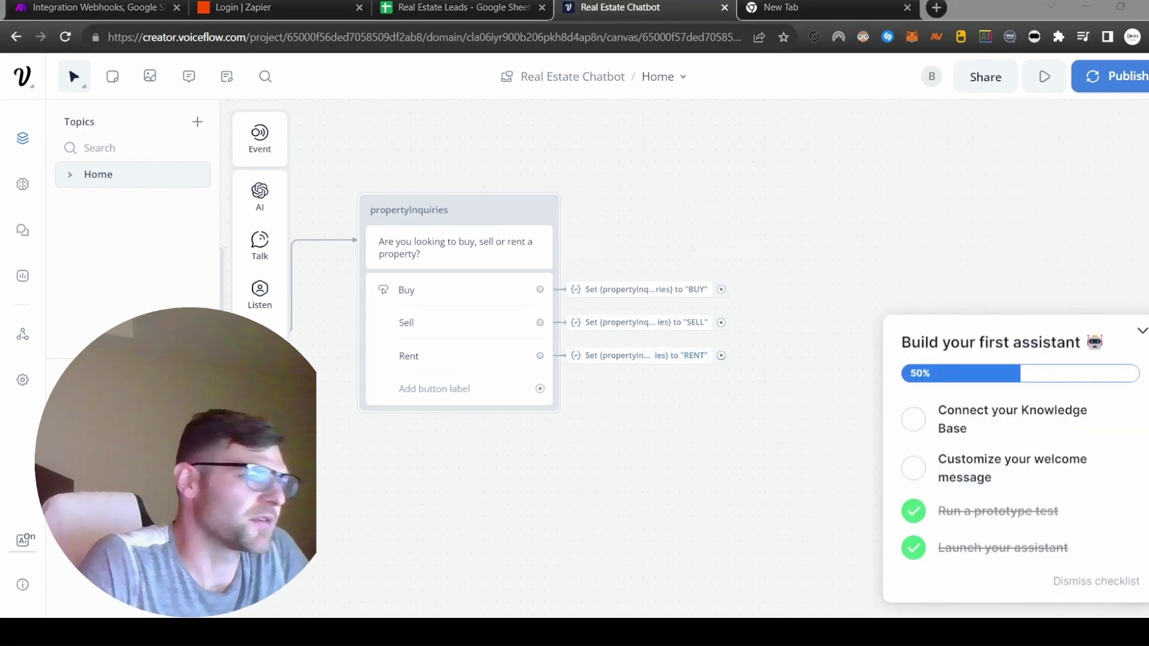
scroll(616, 430, right, 3)
Step: Add a text block after BUY asking 'What type of property?' and name it propertyType
drag(604, 300, 706, 219)
mouse_move(743, 267)
click(877, 275)
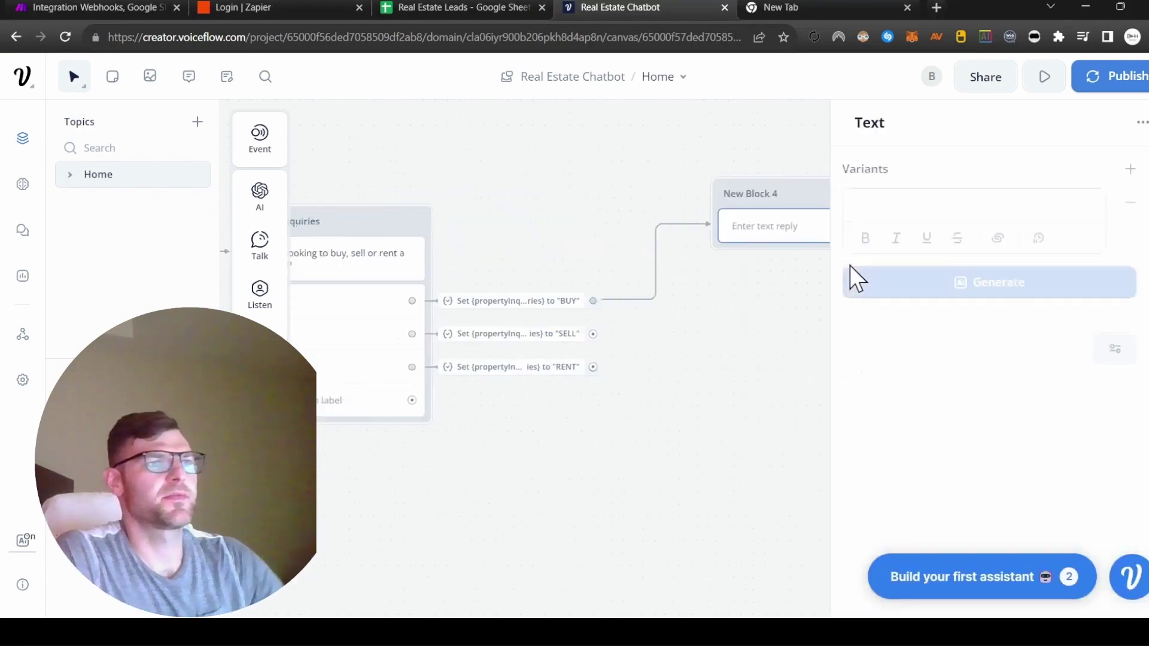
click(982, 216)
text(What ty)
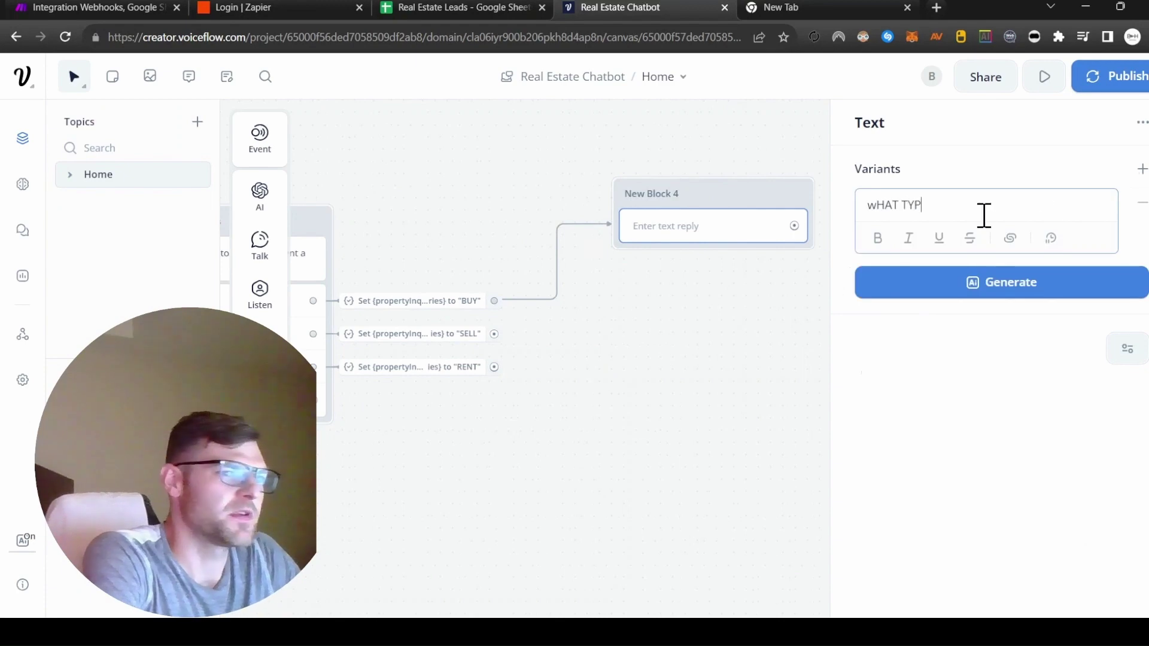
text(pe )
text(of)
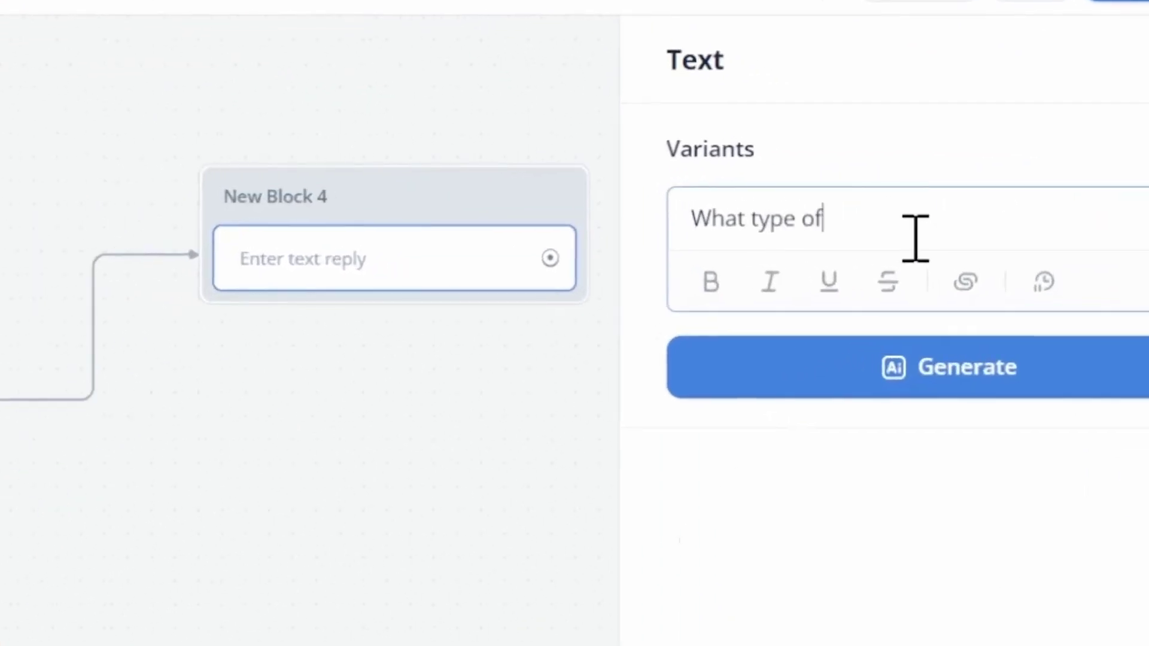
text( property are you interes)
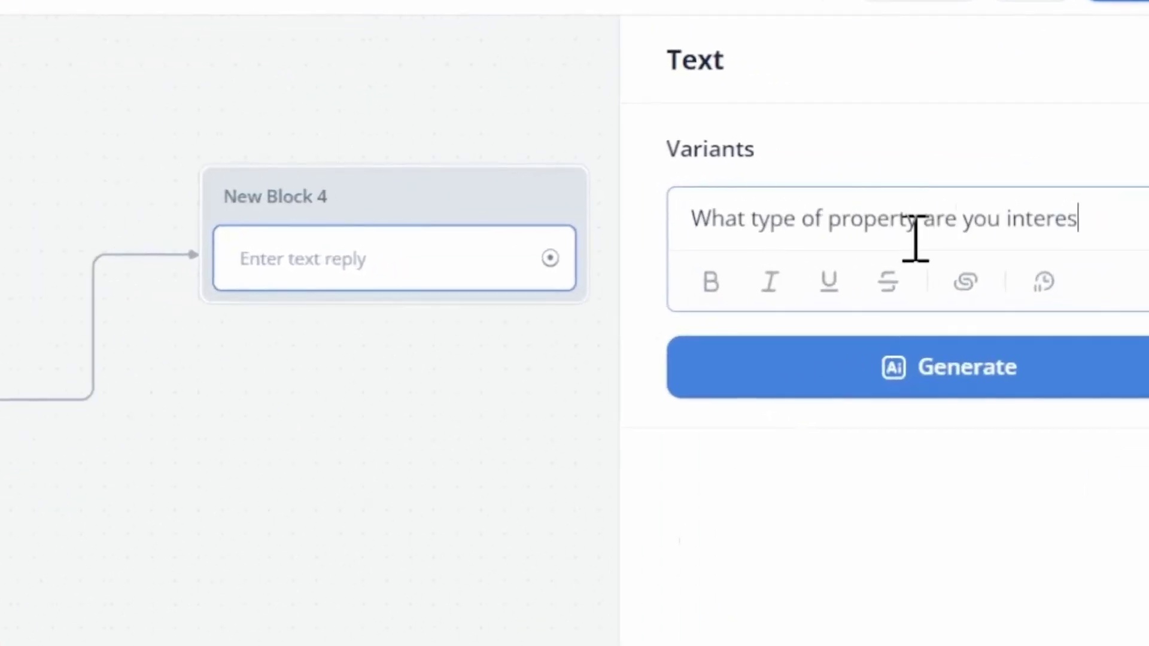
text(ted in p)
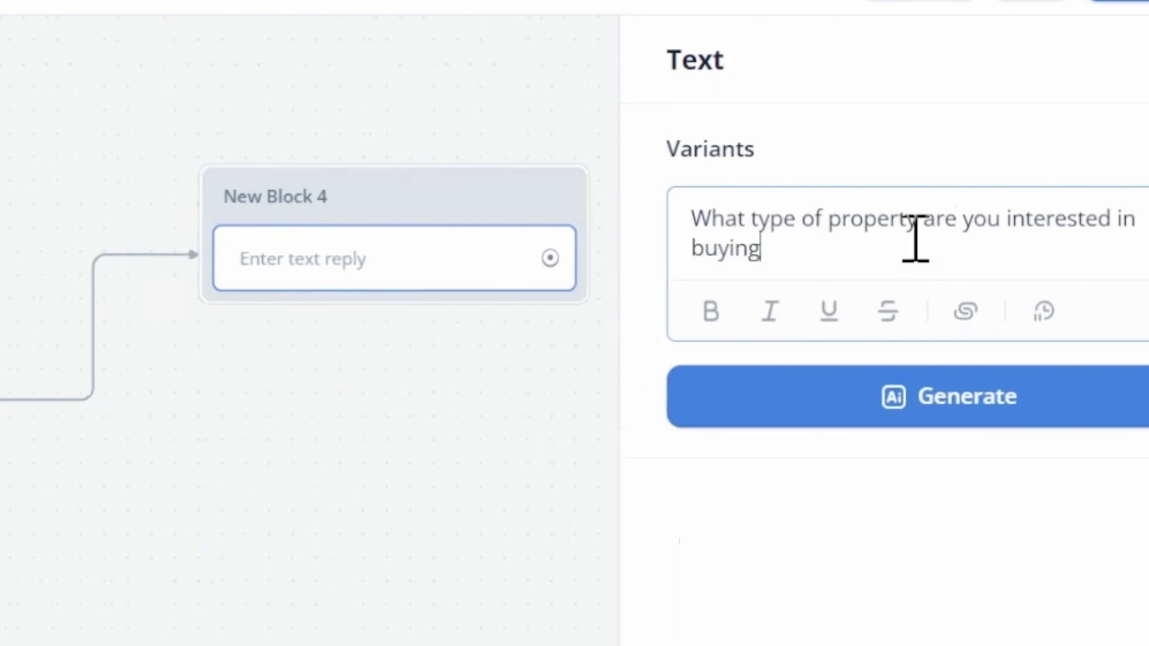
key(BackSpace)
key(BackSpace)
key(BackSpace)
key(BackSpace)
text(intereste)
key(BackSpace)
key(BackSpace)
key(BackSpace)
key(BackSpace)
key(BackSpace)
key(BackSpace)
key(BackSpace)
key(BackSpace)
key(BackSpace)
key(BackSpace)
key(BackSpace)
key(BackSpace)
key(BackSpace)
key(BackSpace)
key(BackSpace)
key(BackSpace)
key(BackSpace)
key(BackSpace)
key(BackSpace)
key(BackSpace)
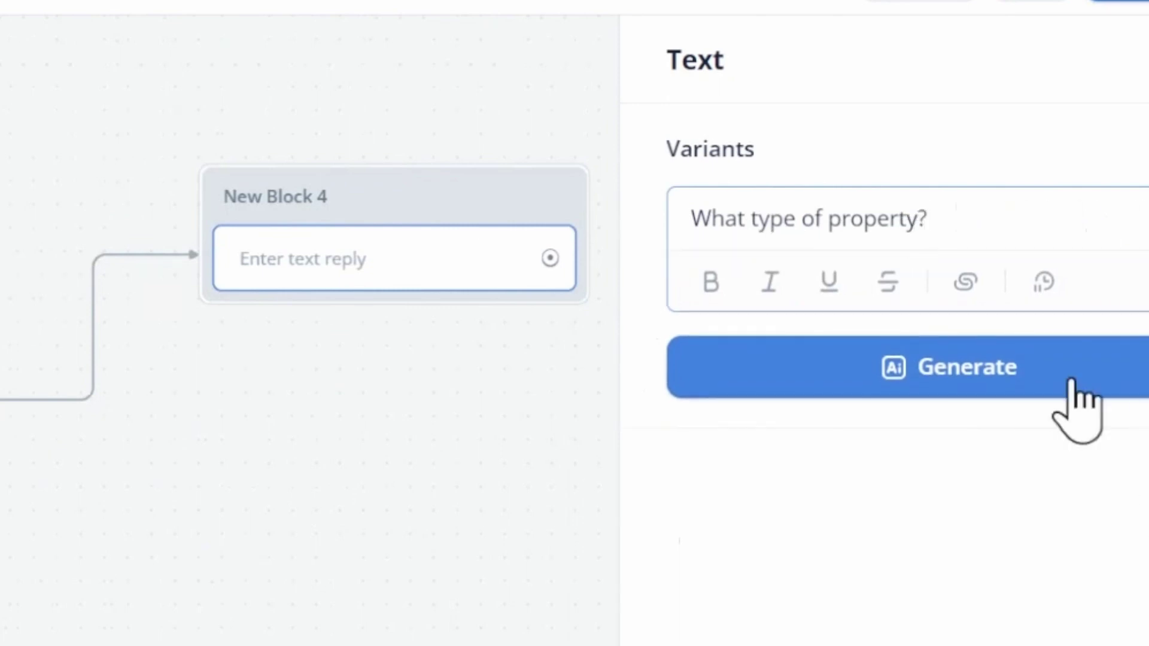
click(335, 200)
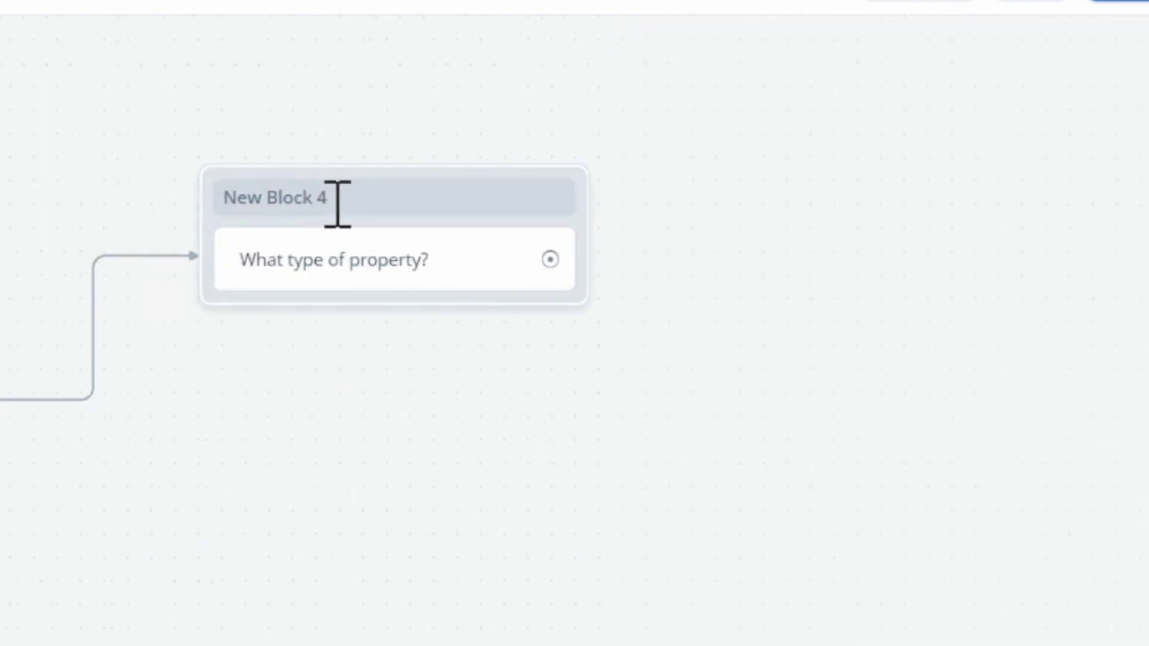
key(ctrl+a)
text(propertyT)
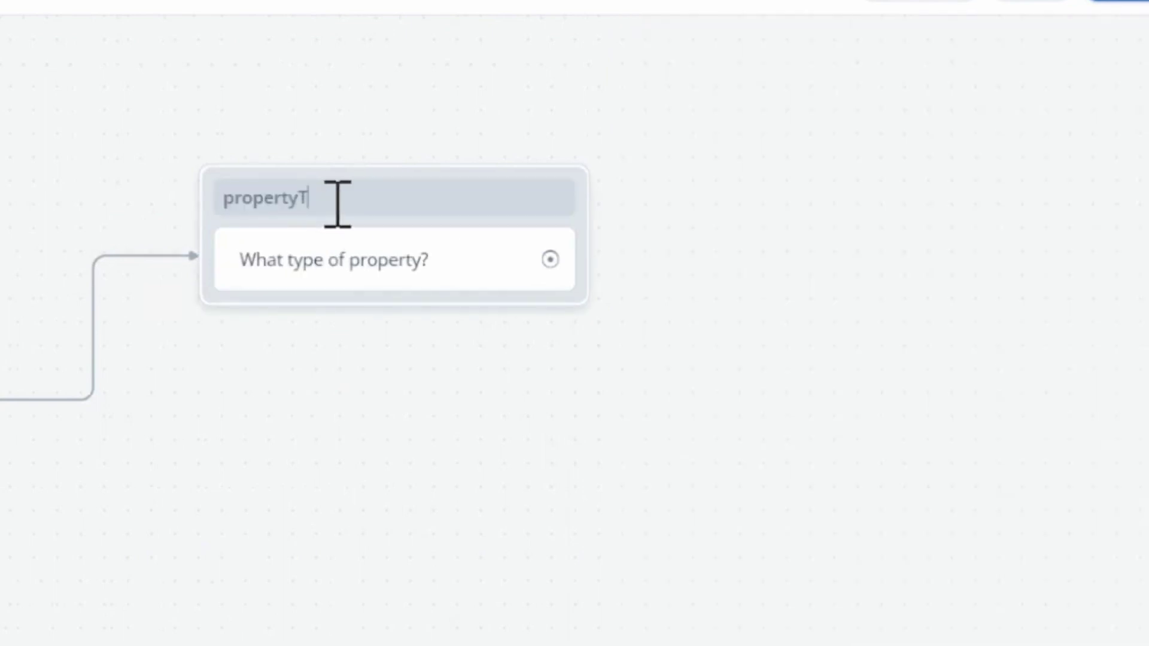
text(ype)
Step: Give propertyType House, Apartment, Commercial Space and Land buttons
mouse_move(259, 293)
drag(338, 292, 731, 244)
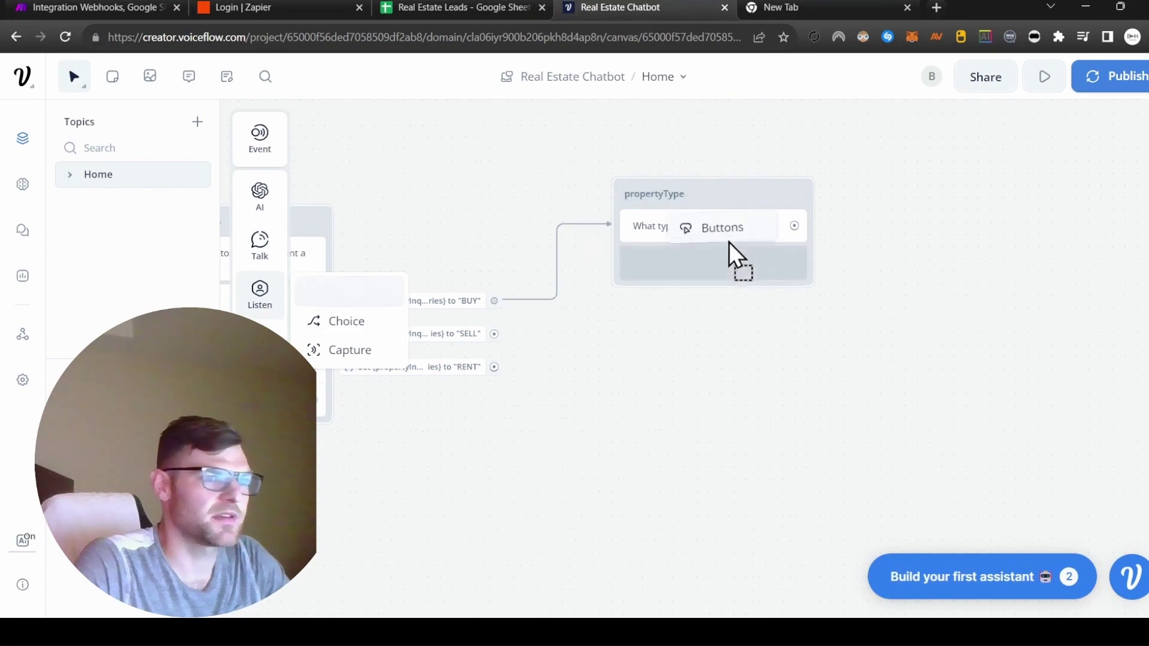
text(House)
key(Return)
text(Apartment)
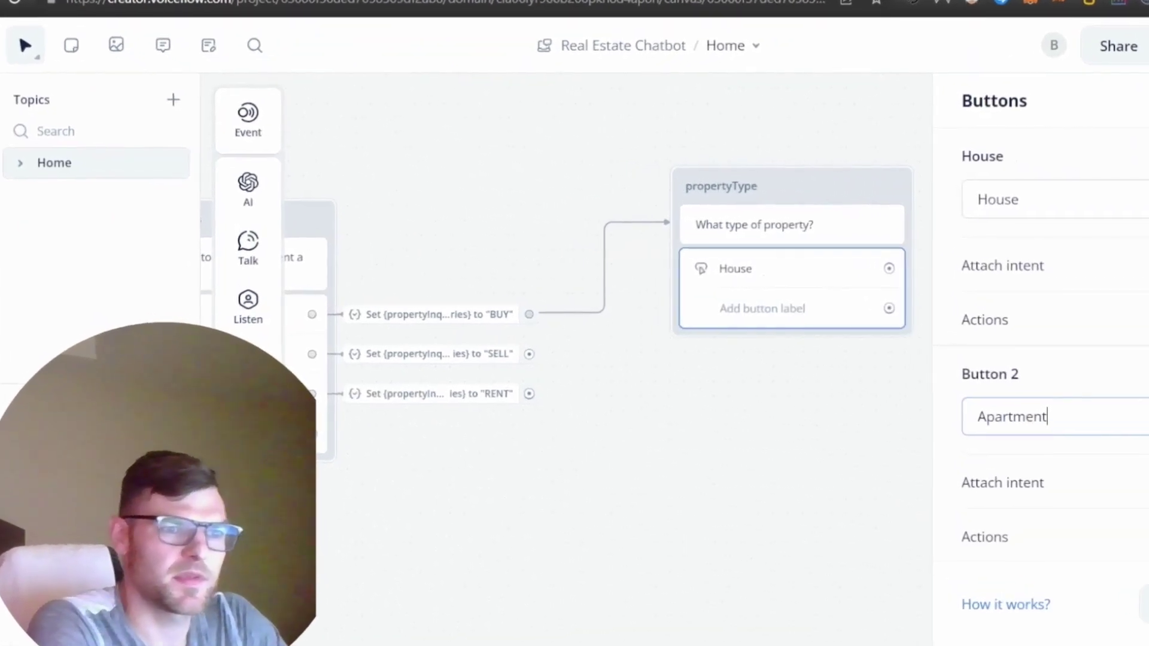
key(Return)
text(Commercial Space)
key(Return)
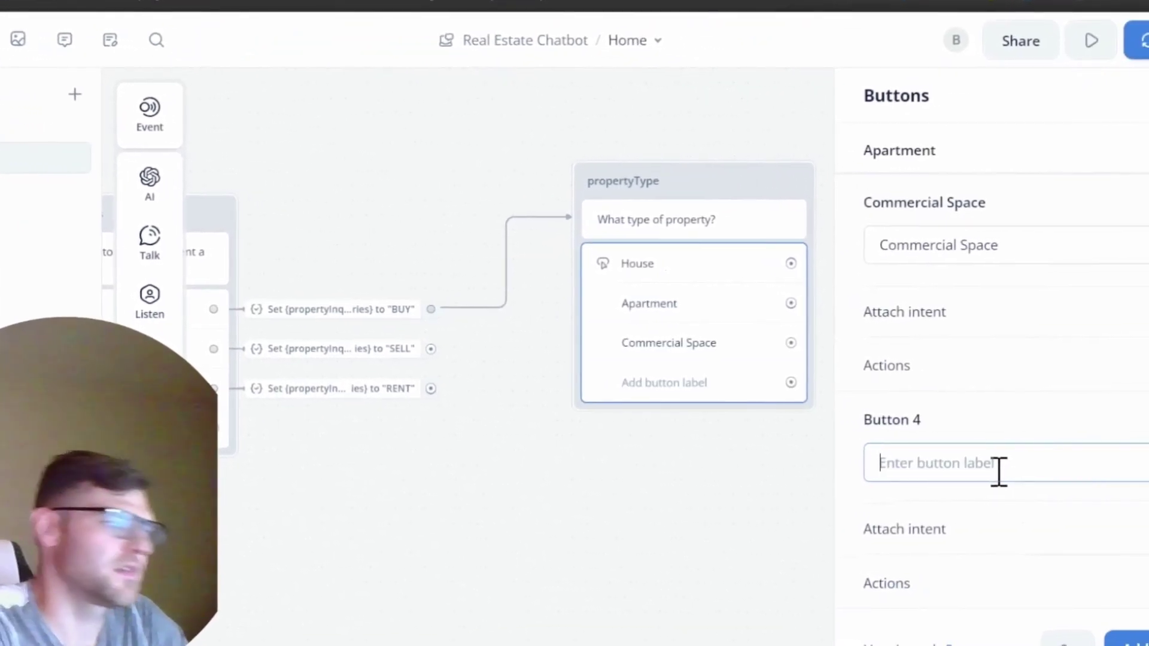
text(Land)
click(624, 490)
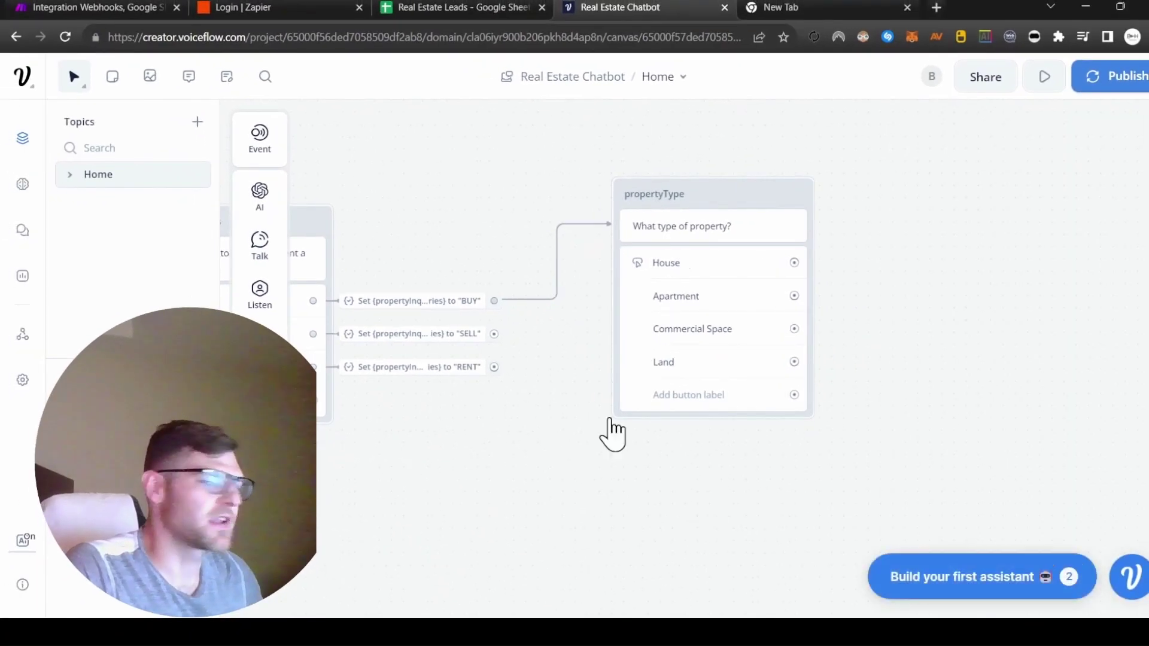
Step: Create a propertyType variable and have the House button set it
click(676, 304)
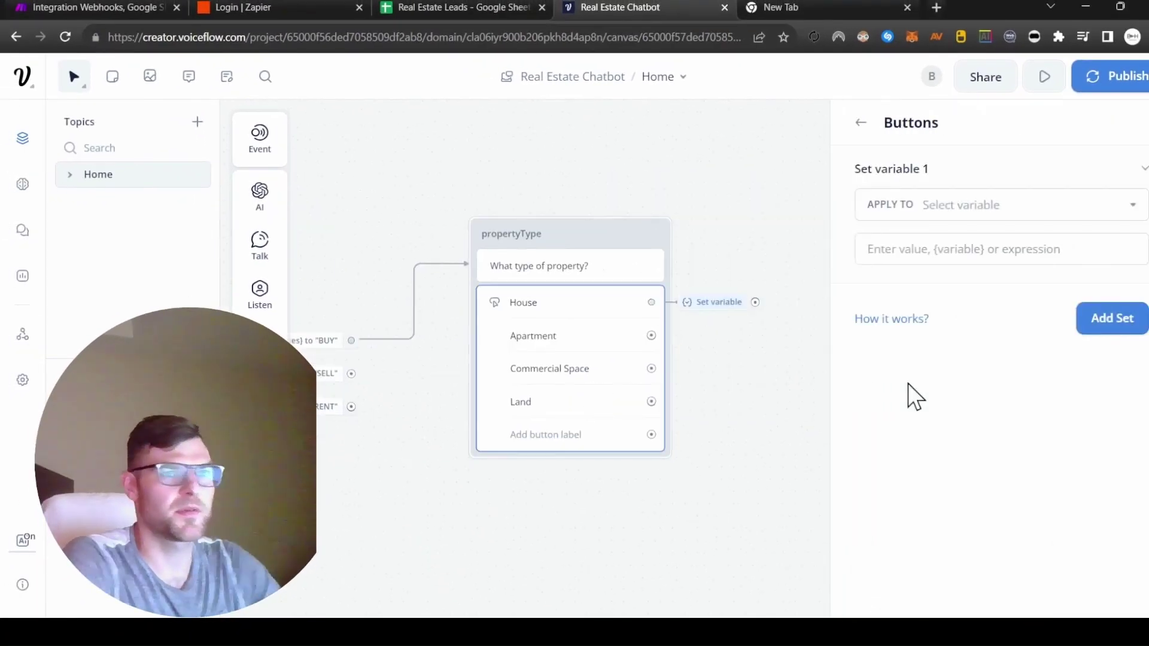
click(1134, 211)
click(996, 534)
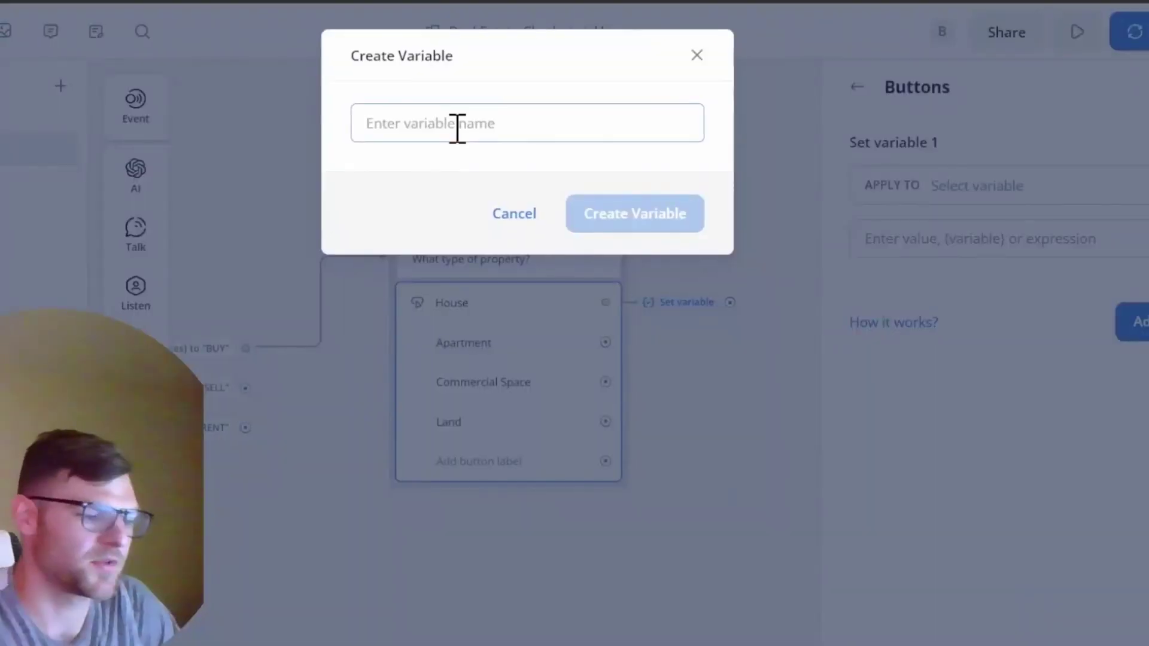
text(propertyType)
key(Return)
Step: Make Apartment and Commercial Space set propertyType to APARTMENT and COMMERCIAL
drag(605, 342, 691, 353)
click(742, 618)
click(916, 461)
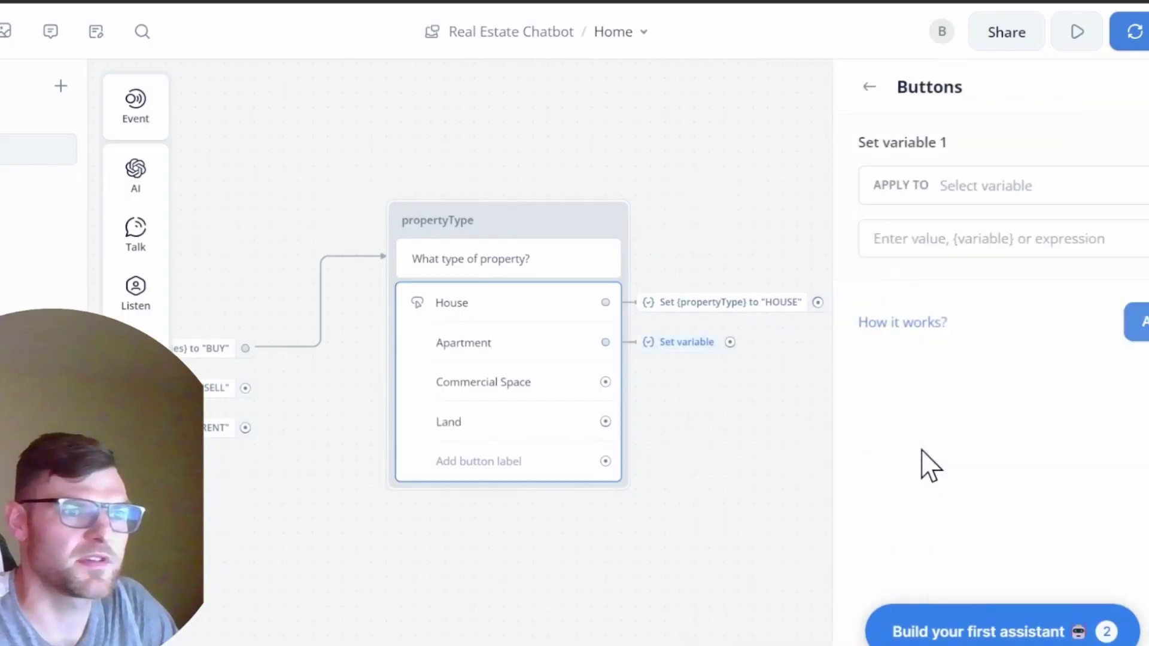
click(1107, 254)
text("APARTMENT")
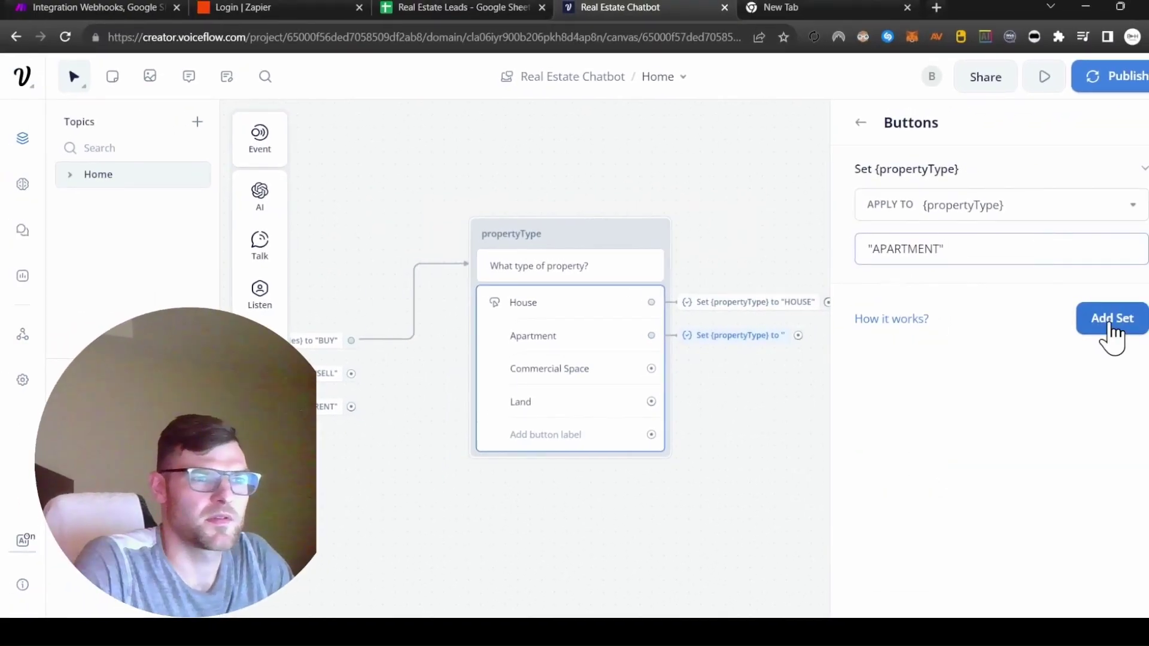
click(1109, 329)
drag(651, 368, 688, 369)
click(903, 460)
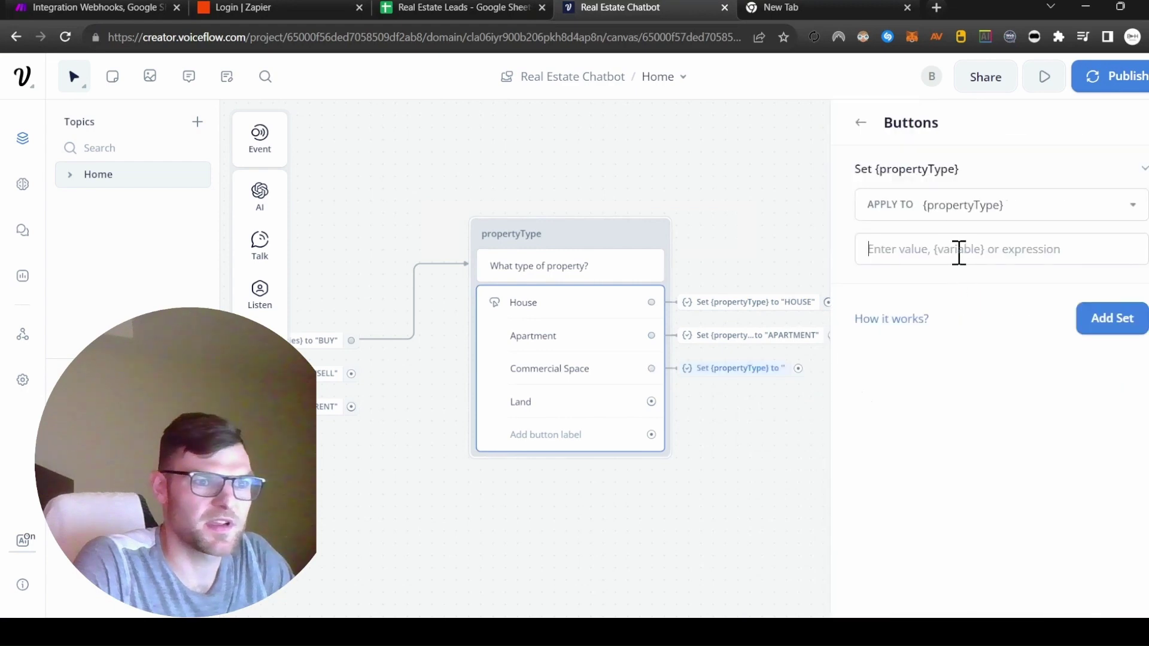
text("COMMERCIAL")
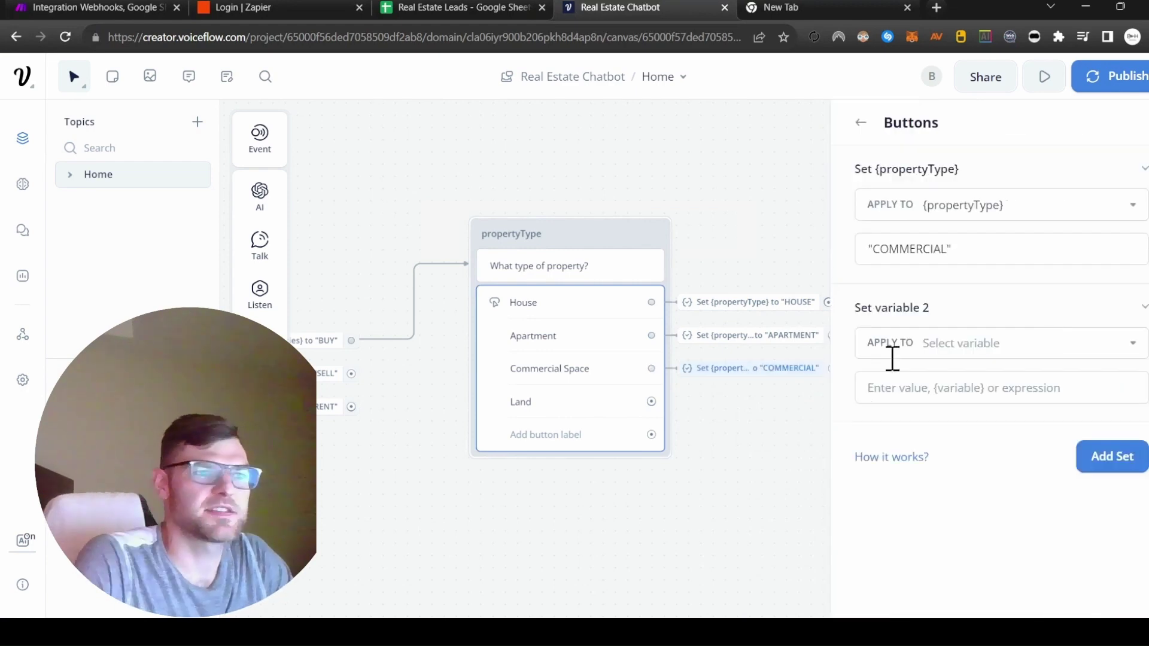
Step: Make Land set propertyType to LAND and write 'Which location?' in the block after HOUSE
drag(651, 402, 720, 409)
click(1005, 253)
text(")
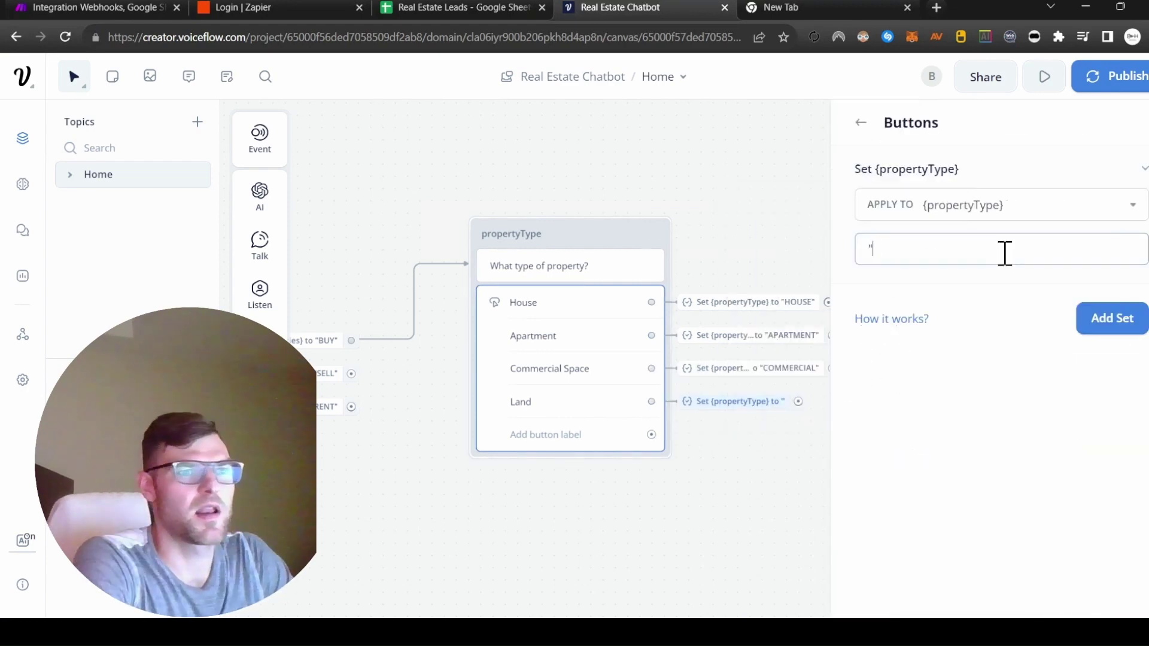
text(LAND")
click(745, 464)
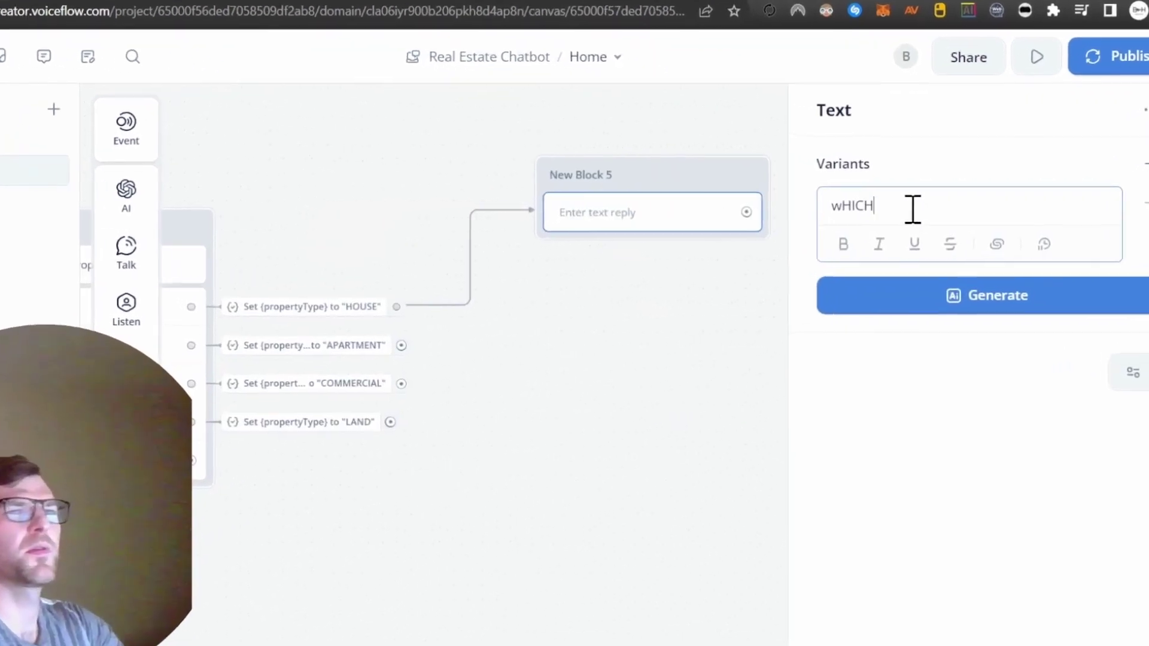
key(BackSpace)
key(BackSpace)
key(BackSpace)
key(BackSpace)
key(BackSpace)
text(Which location?)
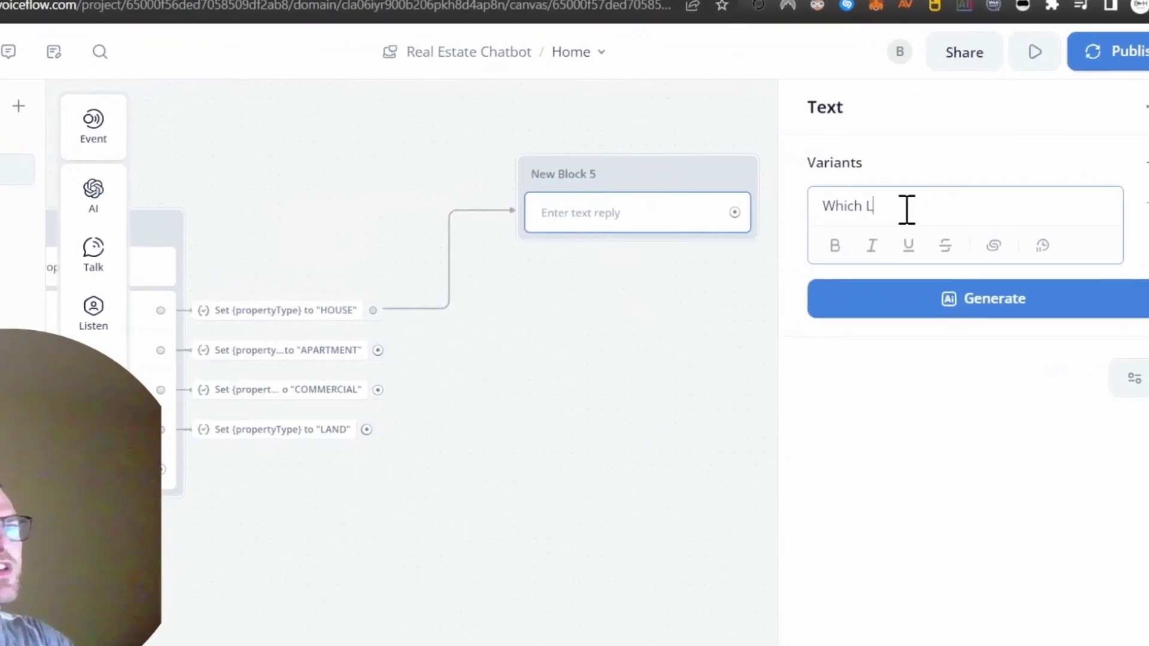
Step: Name the question block propertyLocation and give it Lower Mission, Upper Mission and Glenmore buttons
click(692, 373)
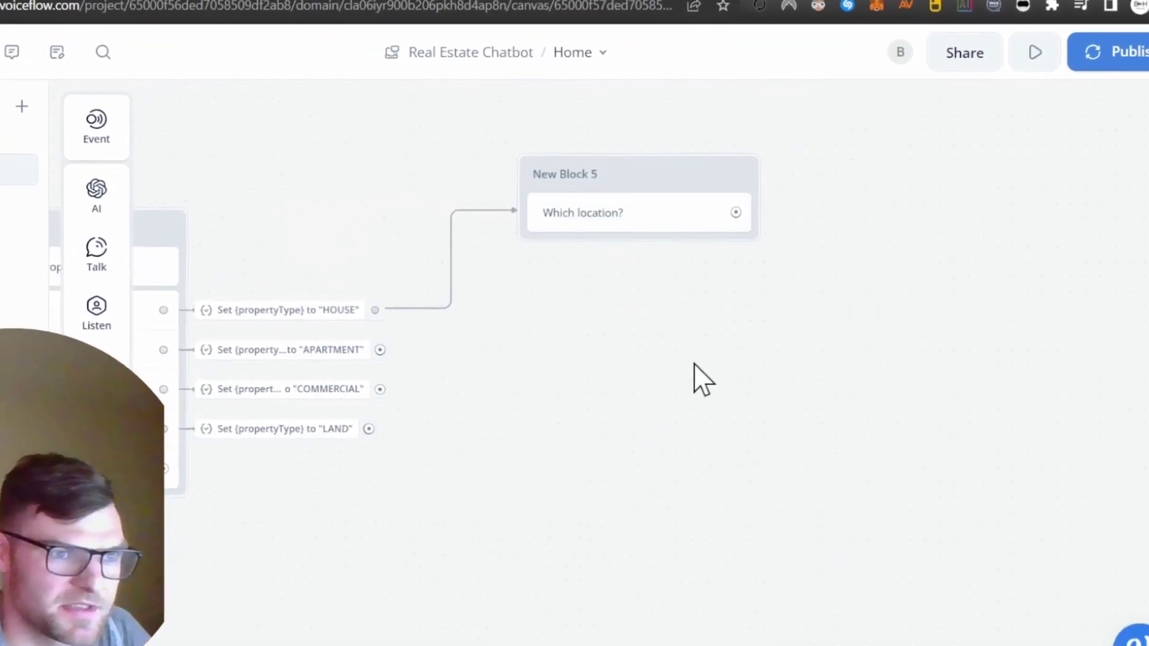
double_click(540, 174)
text(propertyLocation)
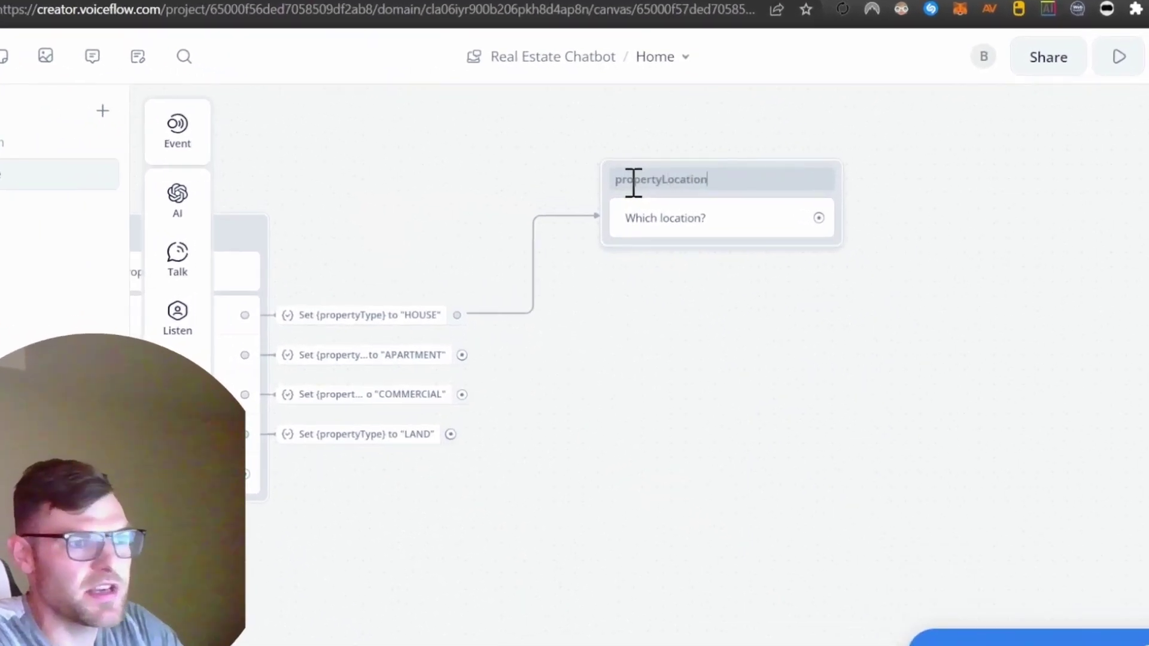
mouse_move(256, 293)
drag(342, 291, 736, 286)
click(960, 213)
text(Lower Mission)
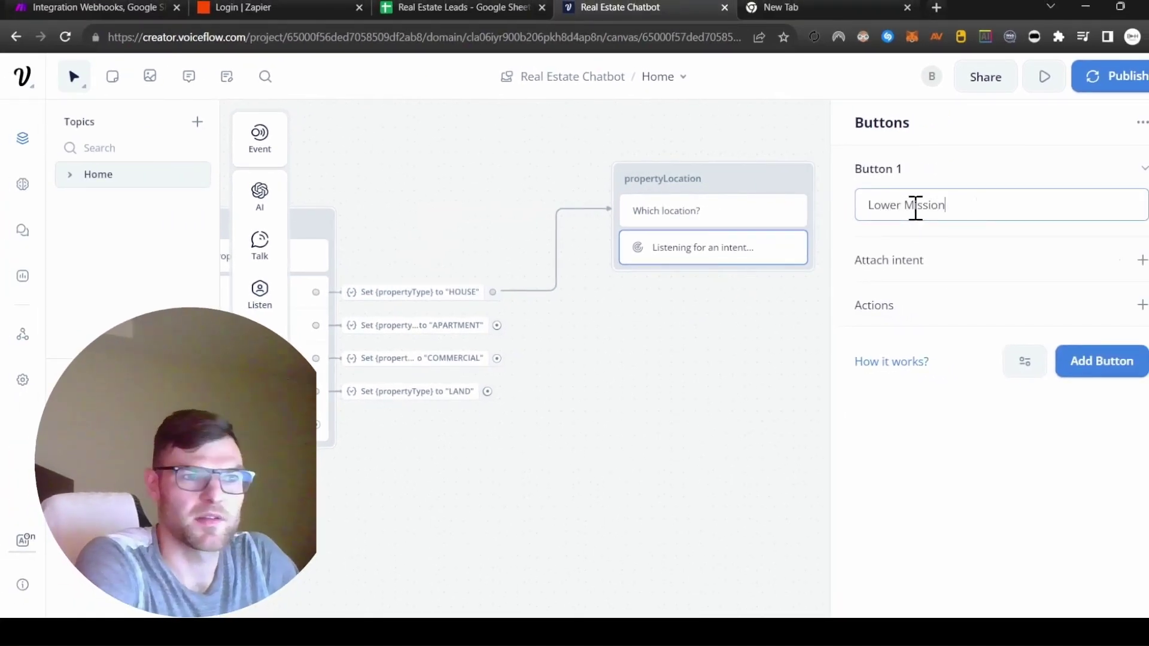
click(1114, 370)
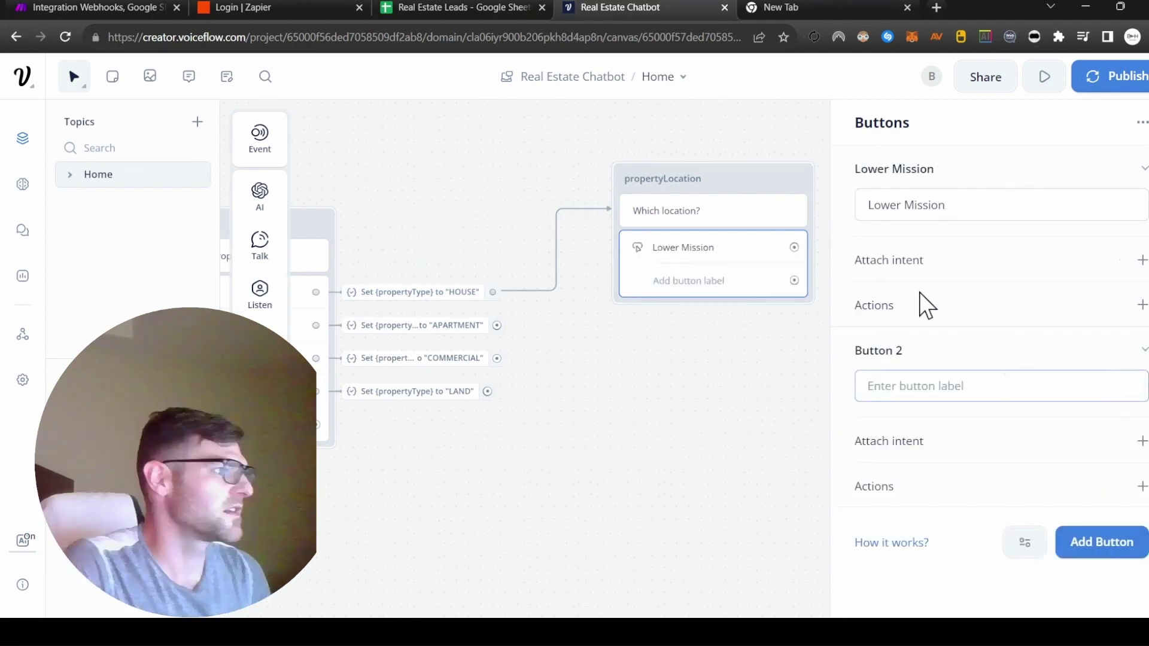
text(Upper Mission)
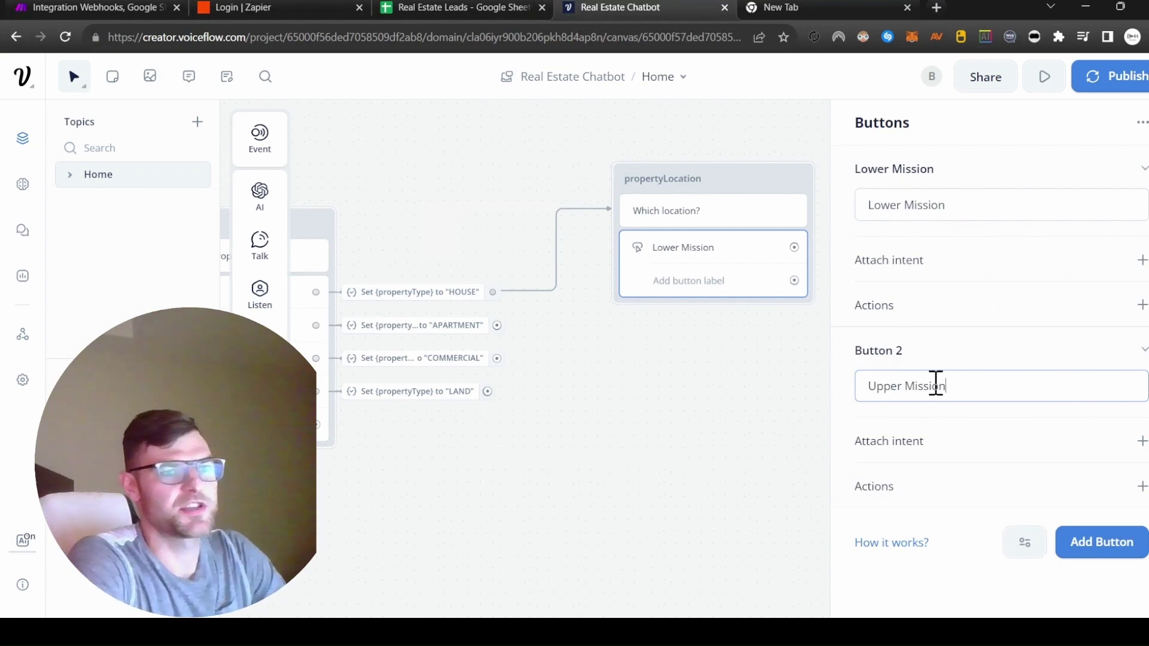
key(Return)
text(Glenmore)
key(Return)
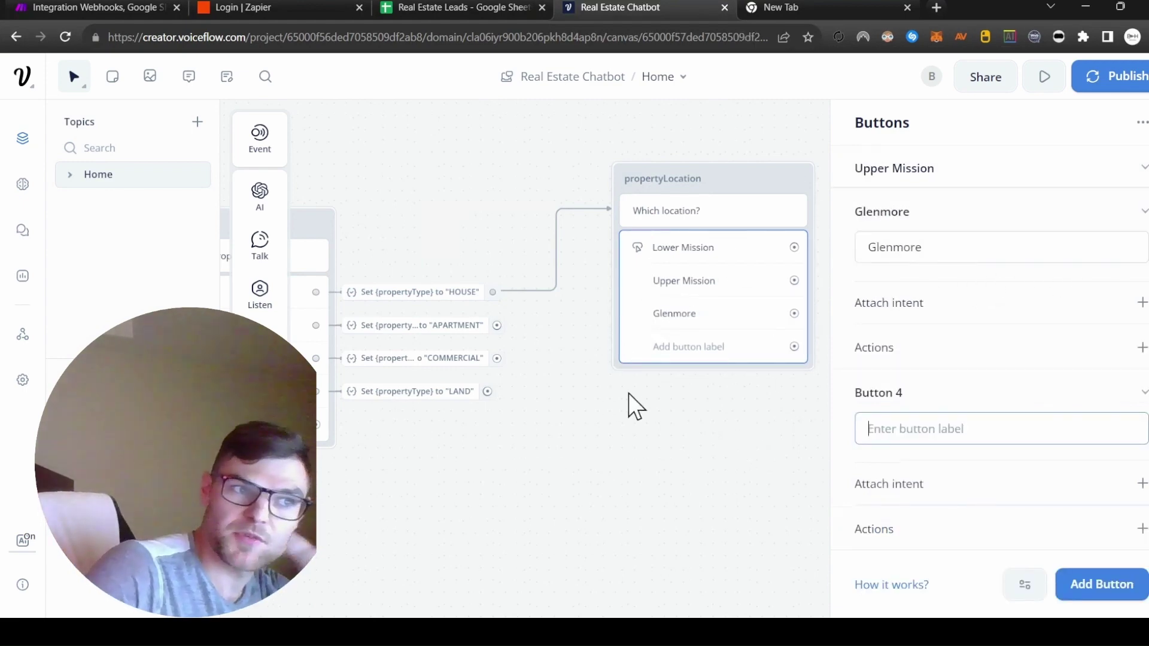
click(756, 472)
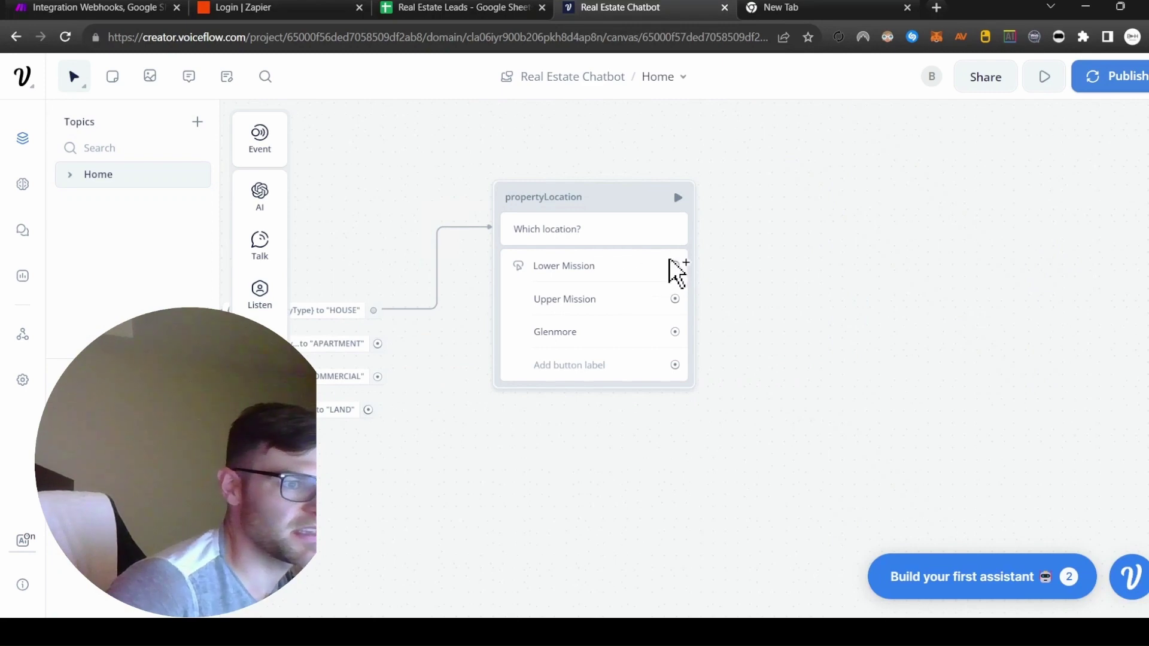
Step: Add a text block after the Lower Mission button
drag(675, 266, 794, 226)
mouse_move(872, 266)
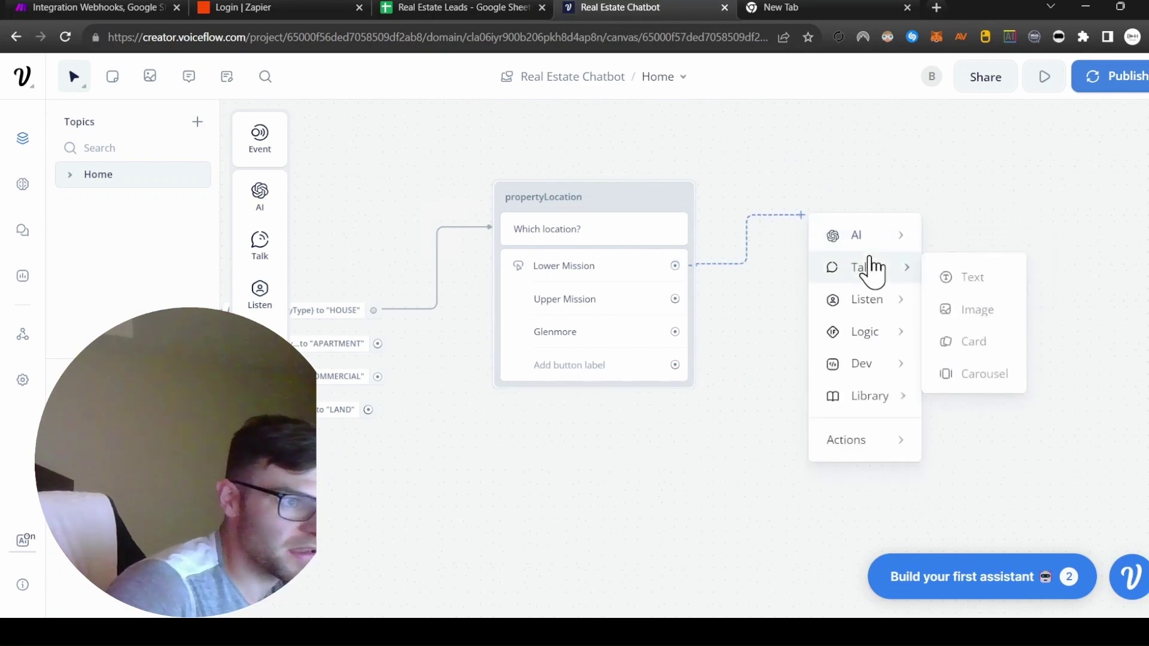
click(969, 277)
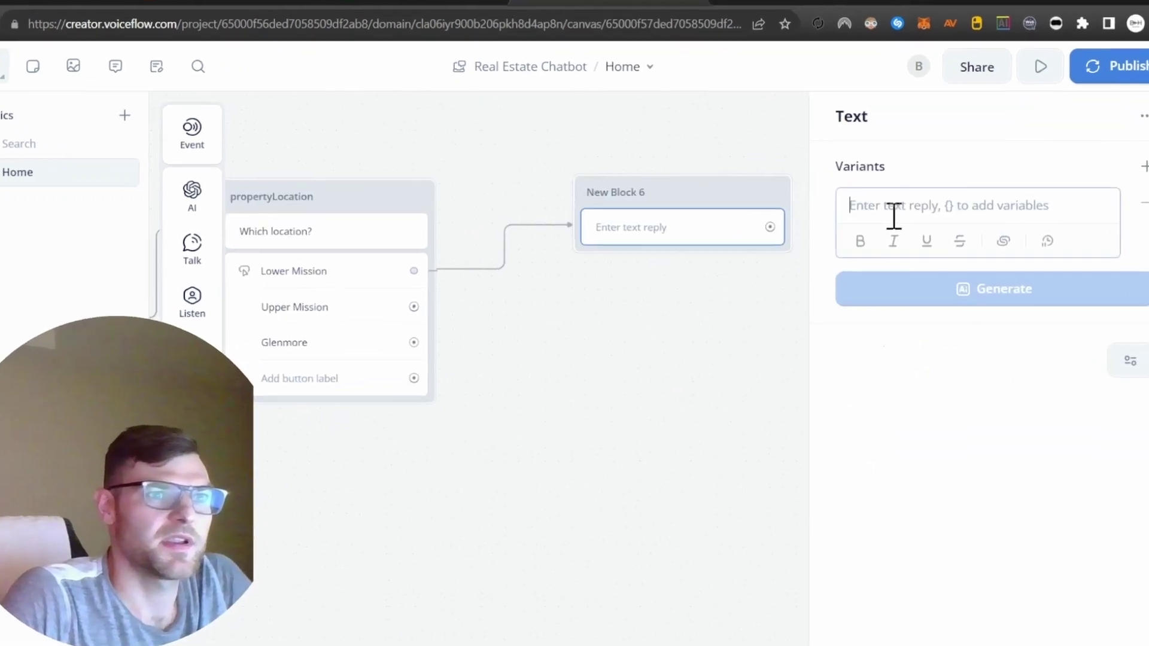
Step: Write 'What is your budget?' in the new block and name it propertyBudget
click(909, 218)
text(What is your budget)
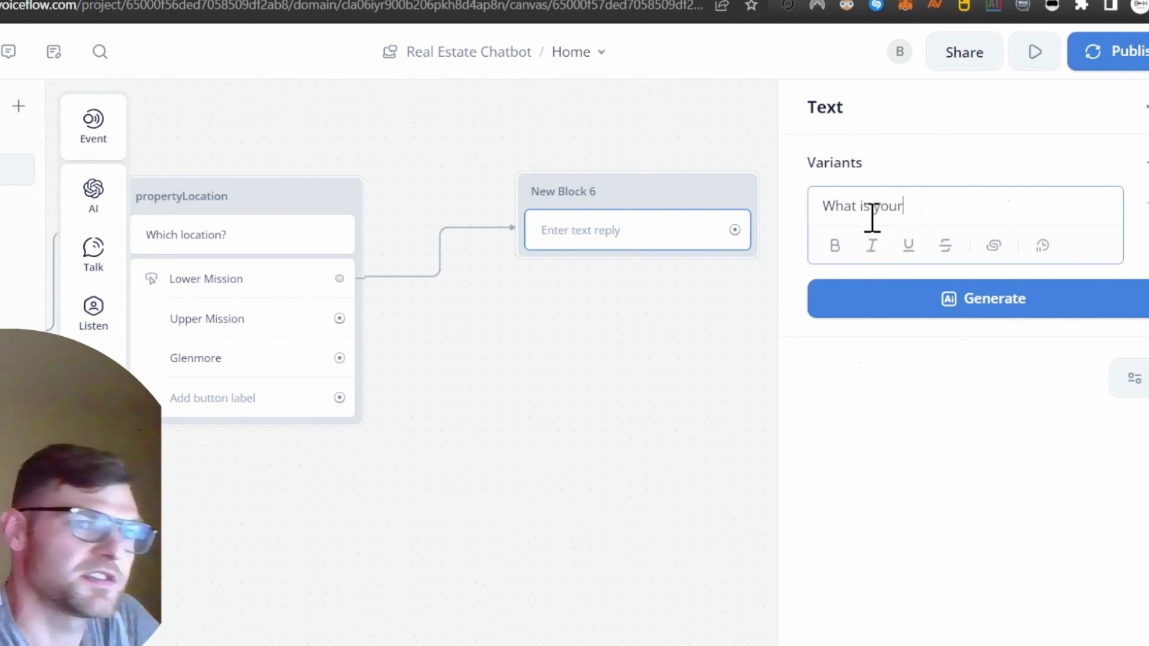
text(?)
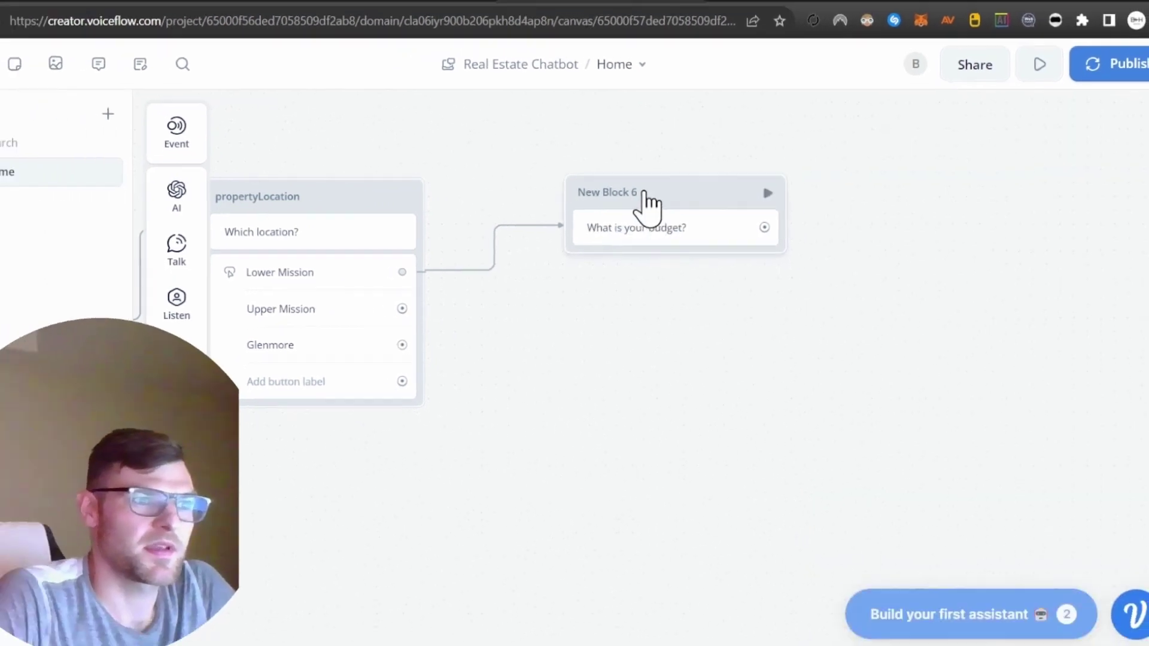
click(590, 193)
text(propert)
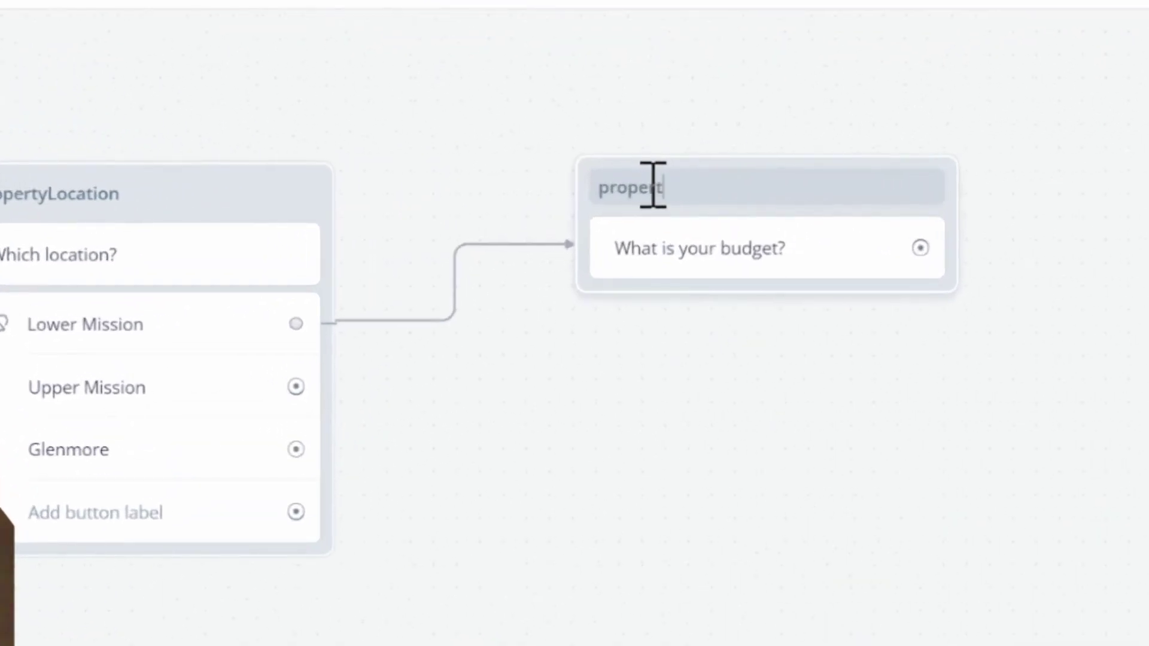
text(yBudget)
Step: Add four budget-range buttons, from $200,000 - $500,000 up to $2,000,000 and up
drag(65, 482, 766, 329)
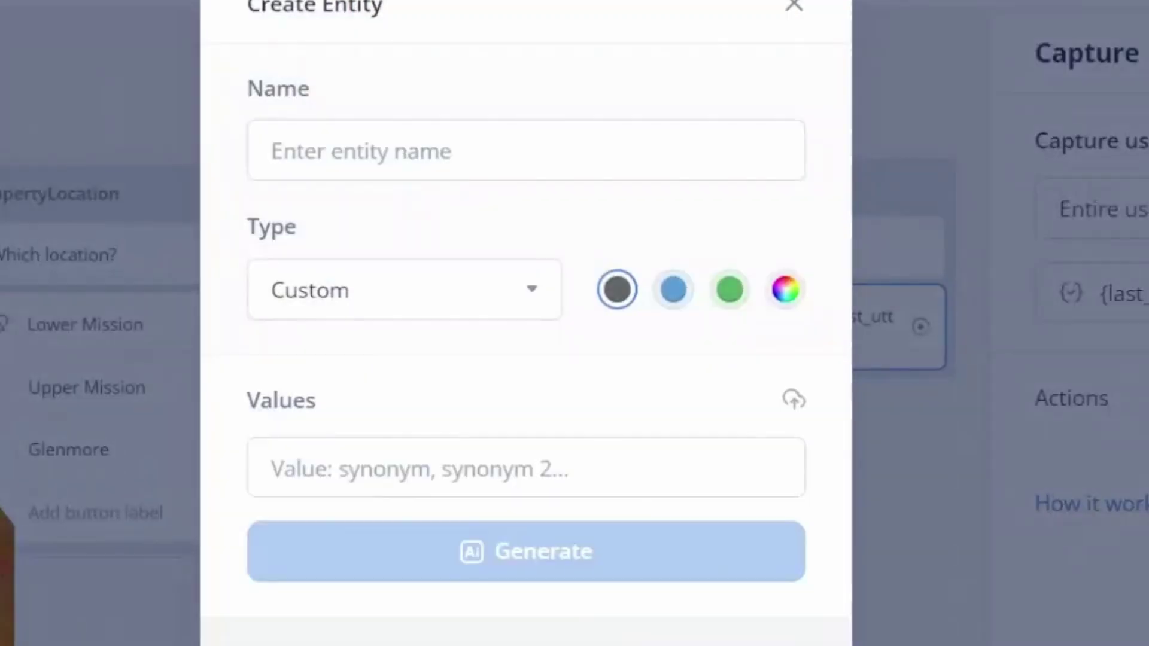
key(Escape)
key(ctrl+z)
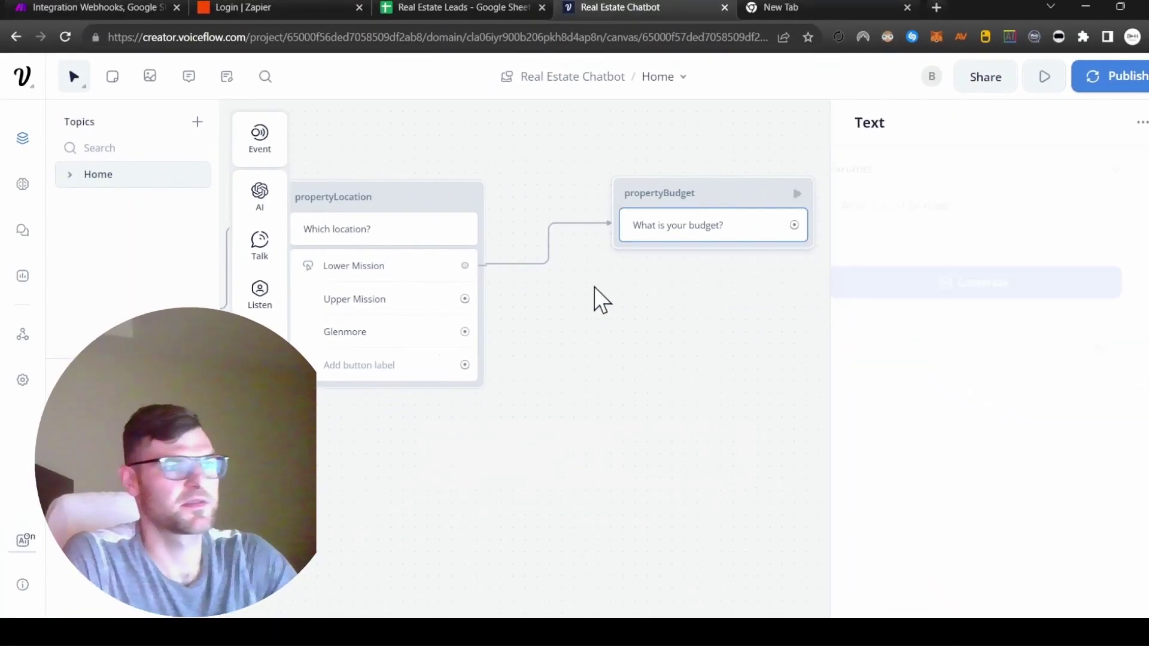
mouse_move(260, 291)
text($1,000,000 - $2,000,000)
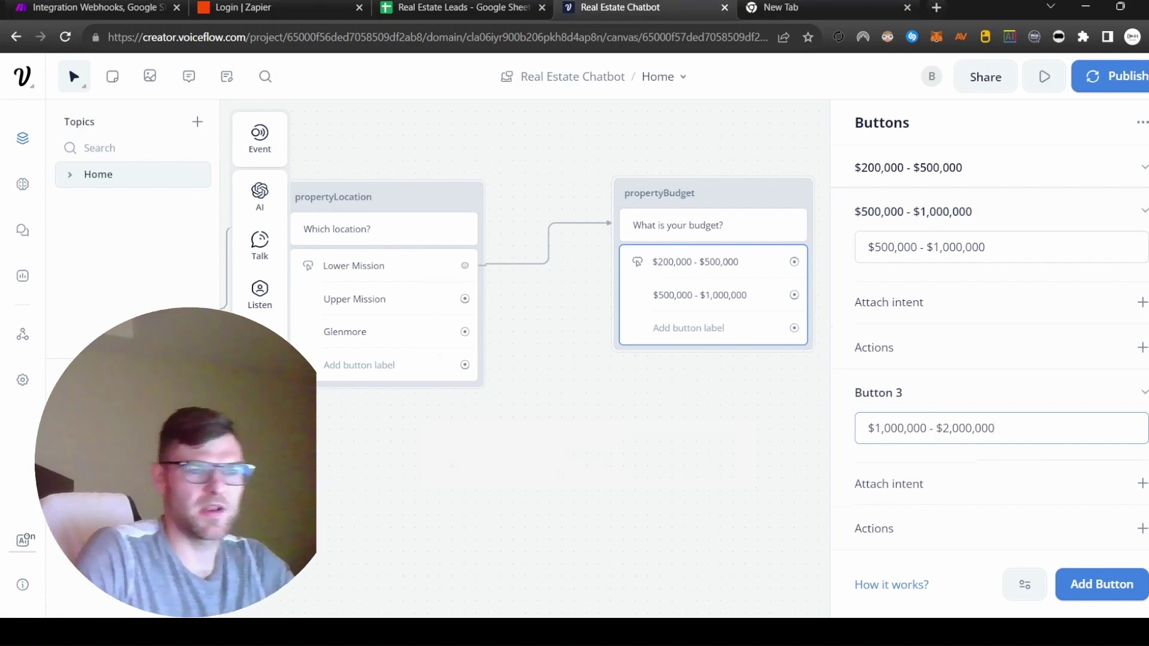
click(1116, 601)
text($2,000,000 and up)
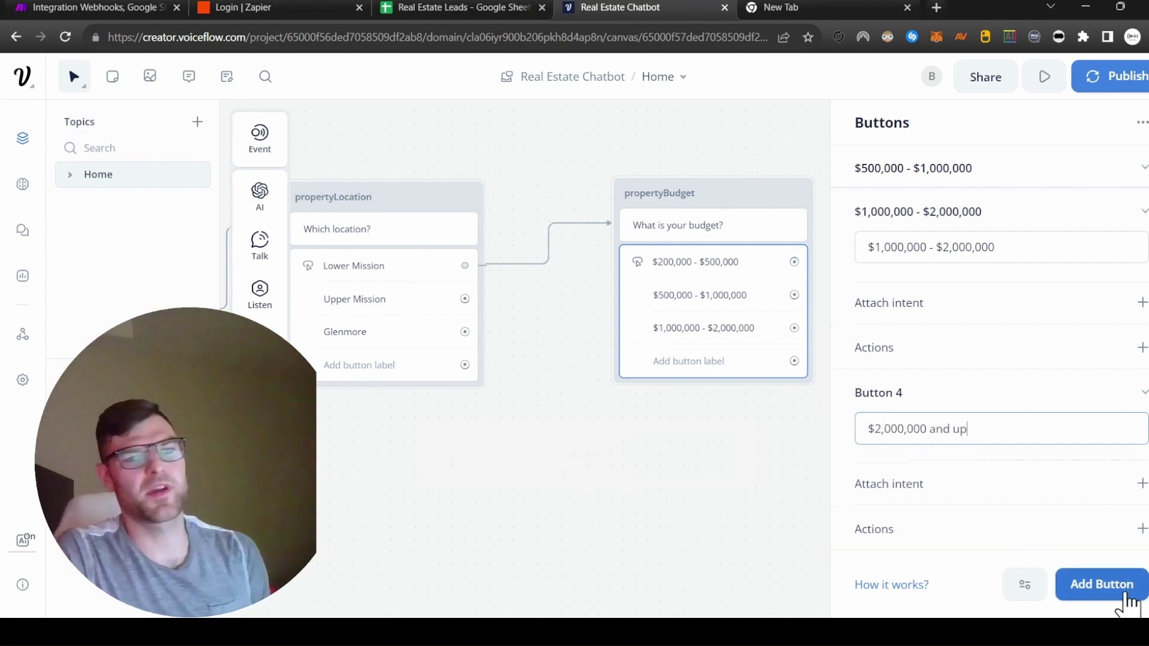
click(1095, 584)
click(623, 541)
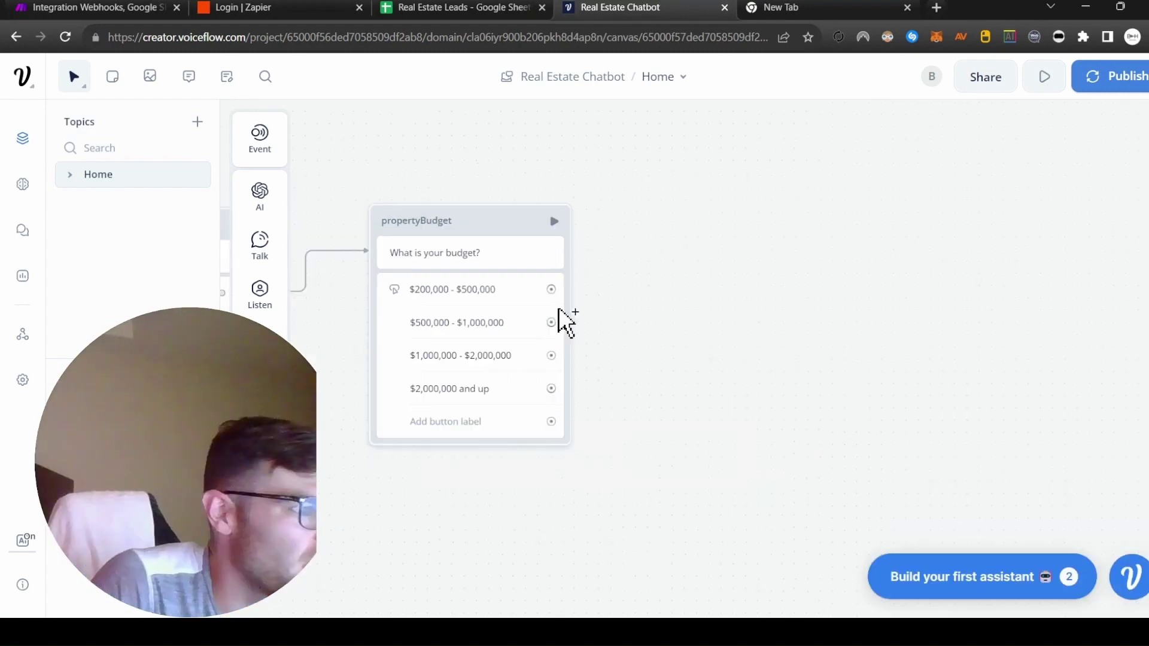
Step: Create a propertyBudget variable set by the first budget button to 200-500K
drag(551, 289, 647, 286)
mouse_move(699, 515)
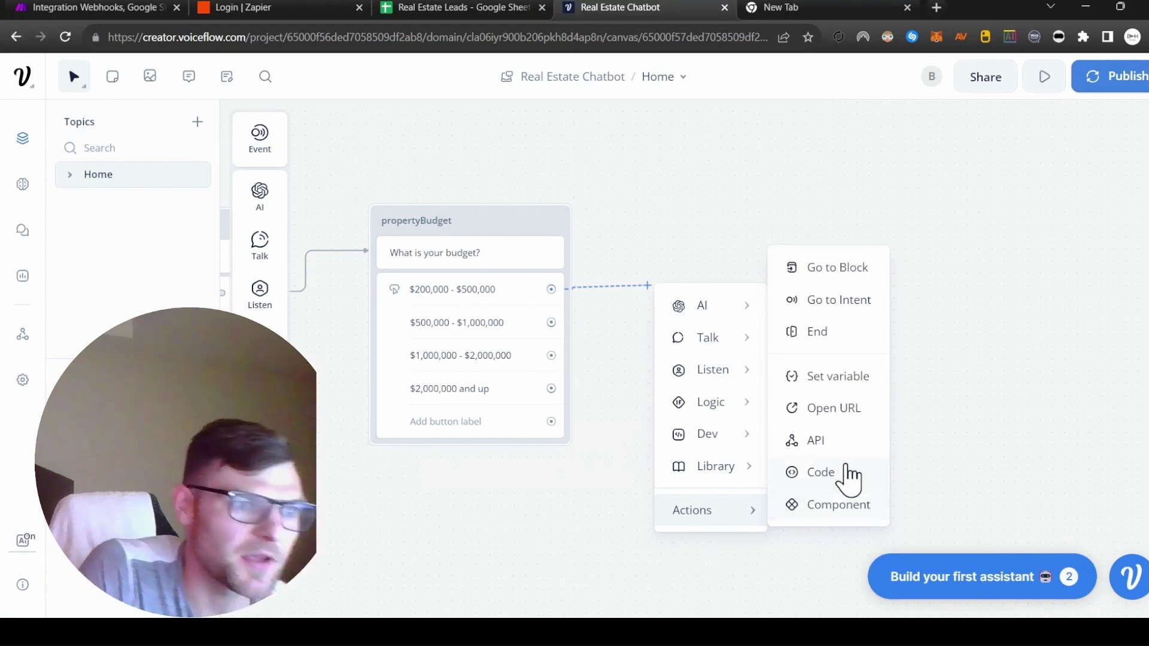
click(837, 376)
click(1005, 236)
click(995, 554)
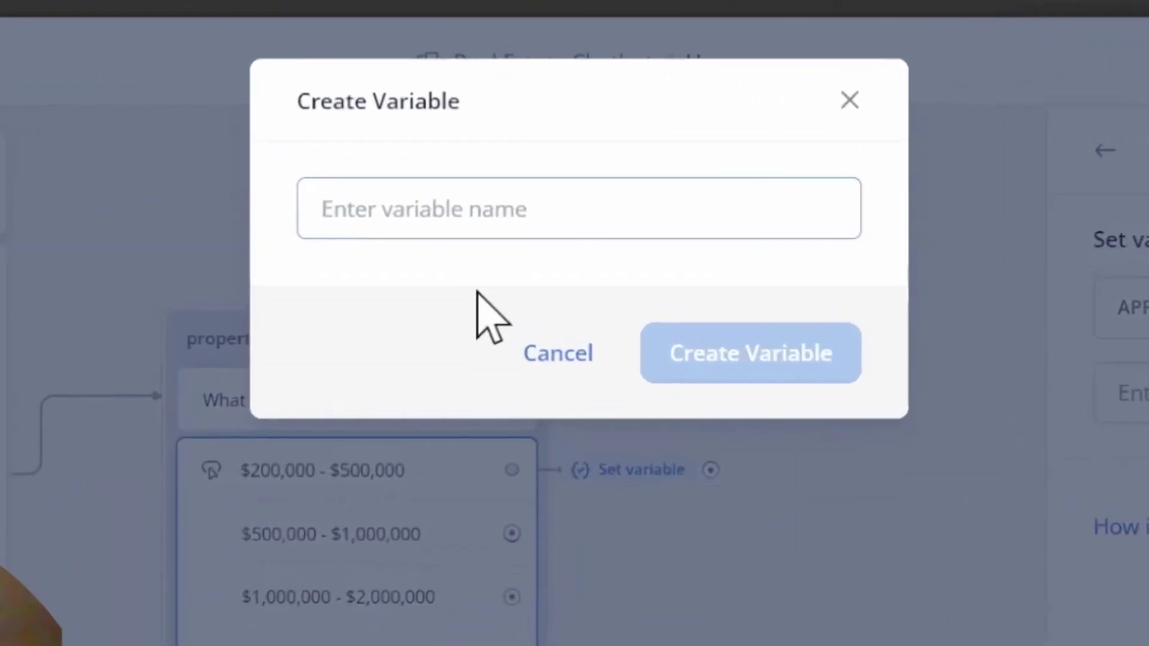
text(propertyBuu)
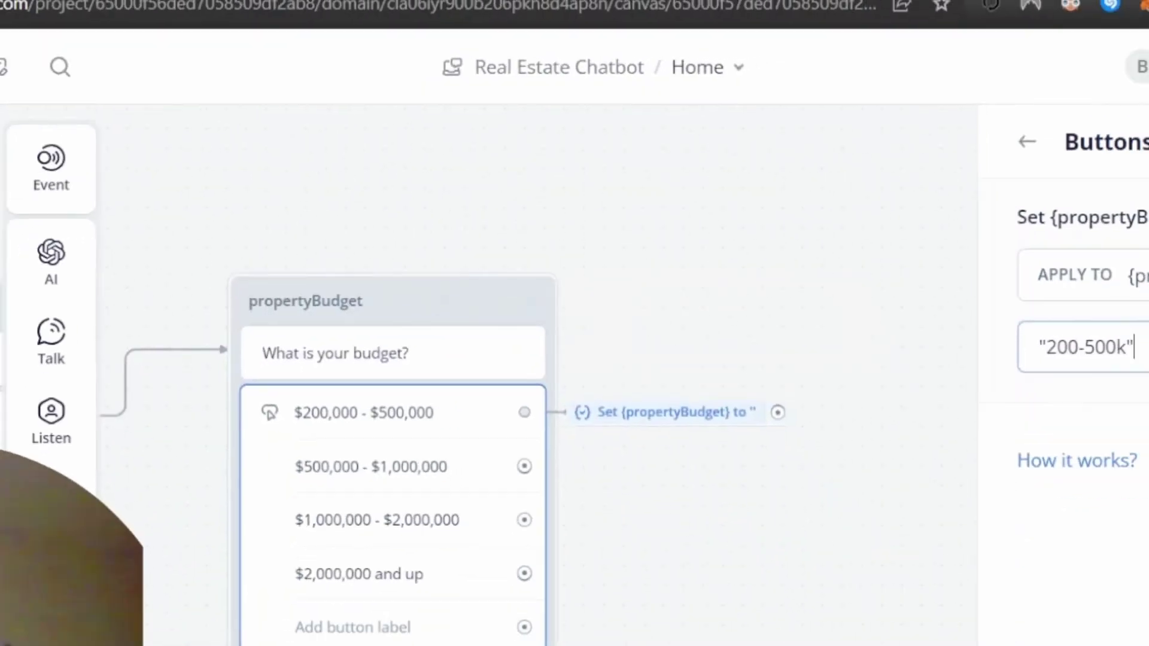
key(BackSpace)
key(BackSpace)
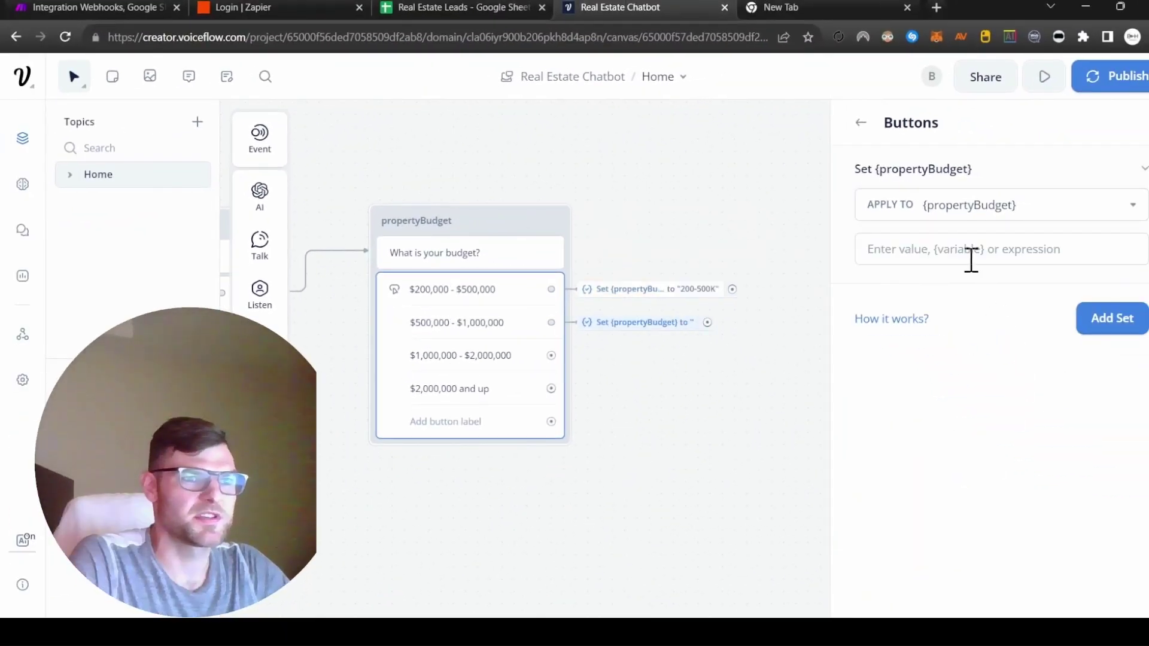
Step: Store 500-1M, 1M-2M and 2M+ in propertyBudget for the remaining budget buttons
text("500-1M)
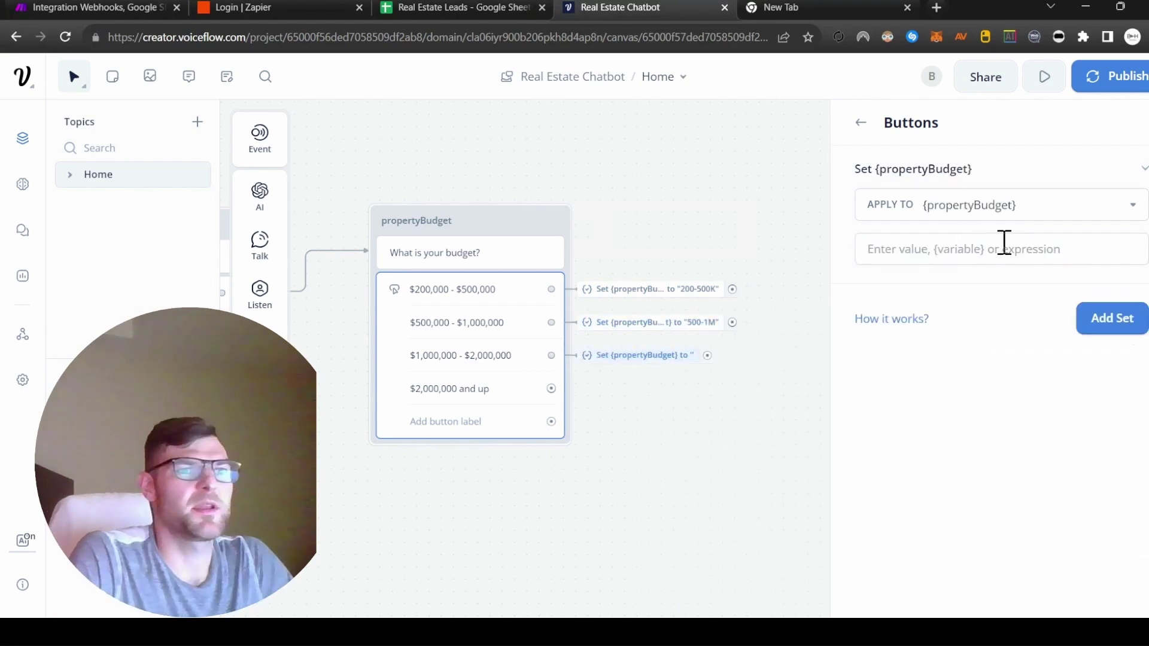
click(1003, 242)
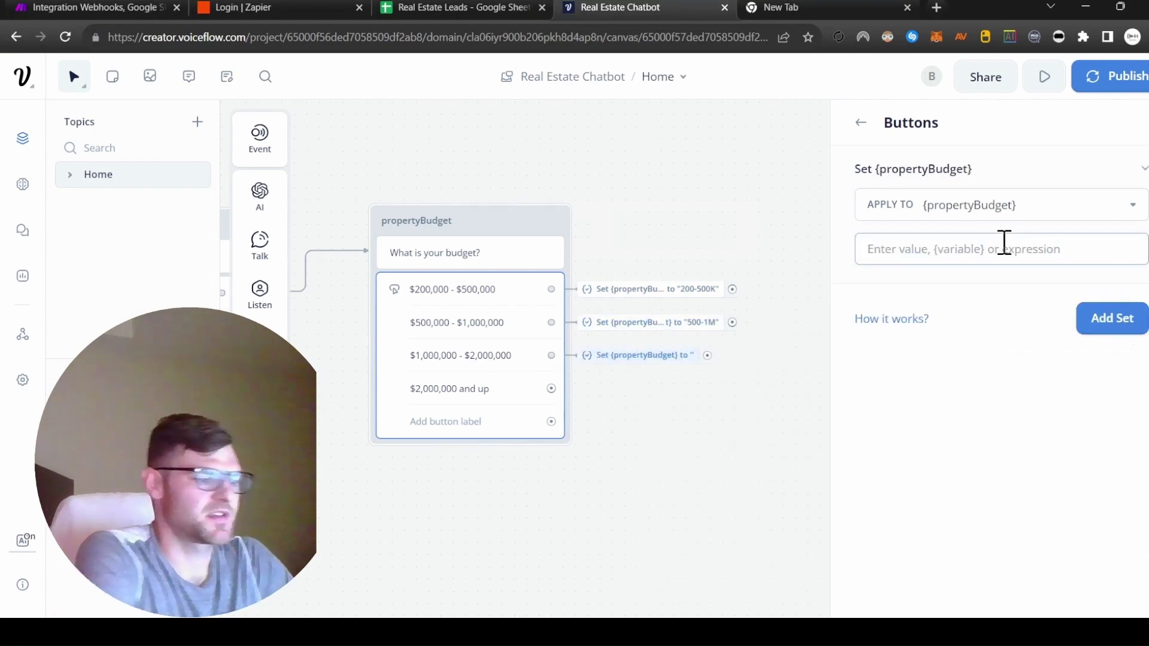
text(")
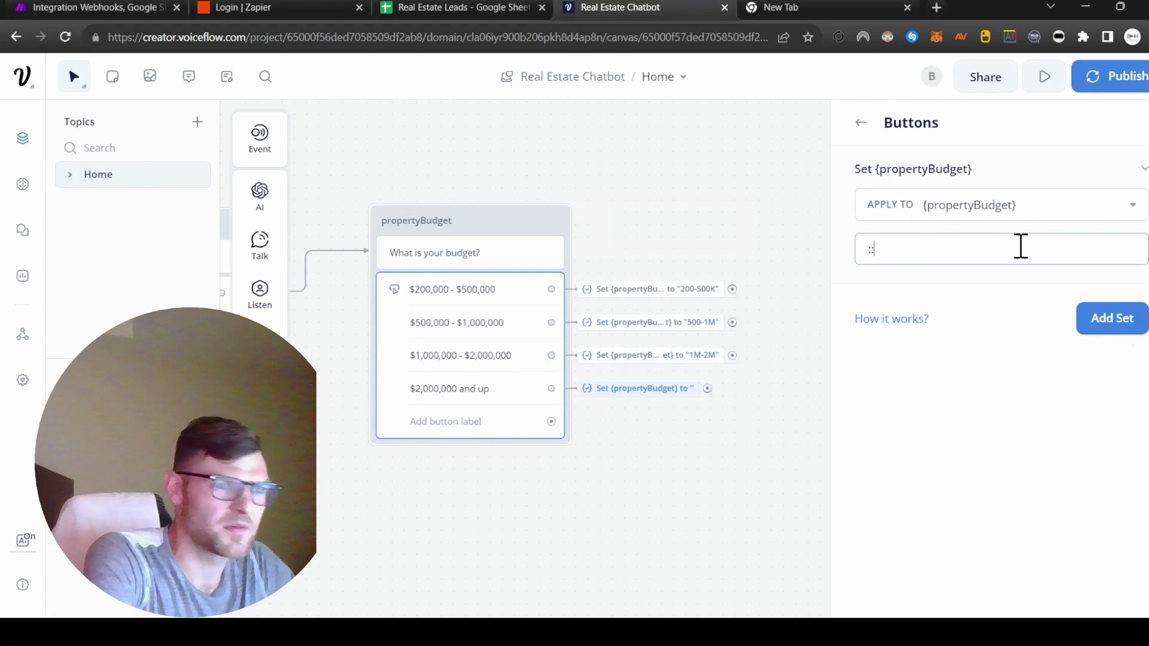
key(BackSpace)
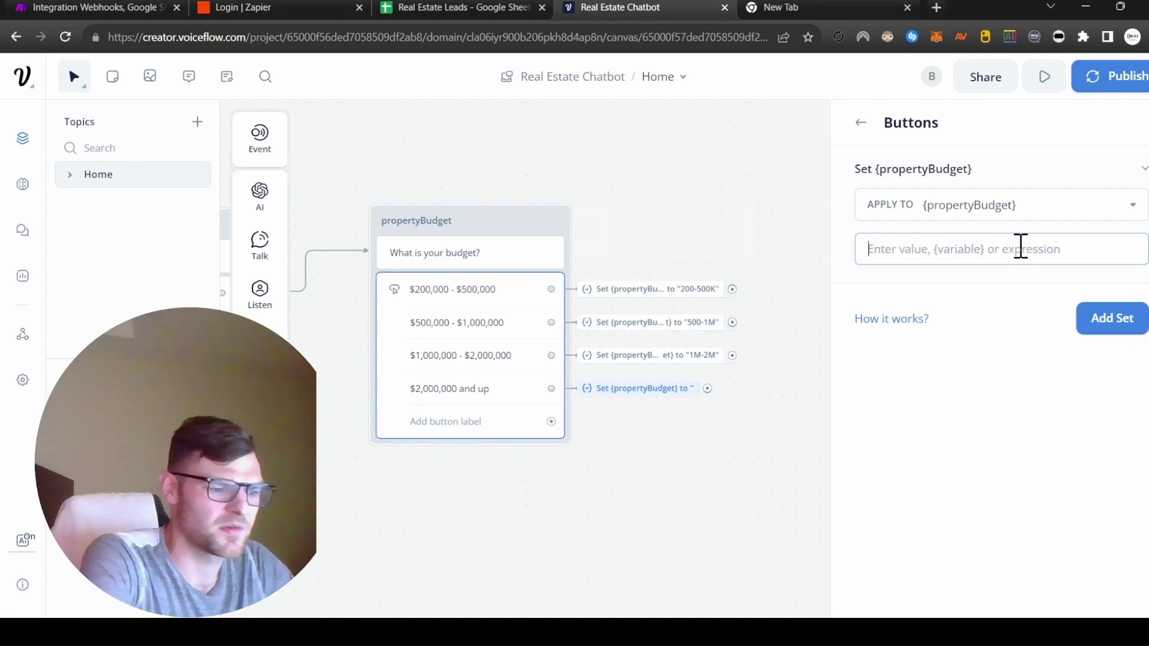
text("2M+)
drag(911, 451, 713, 310)
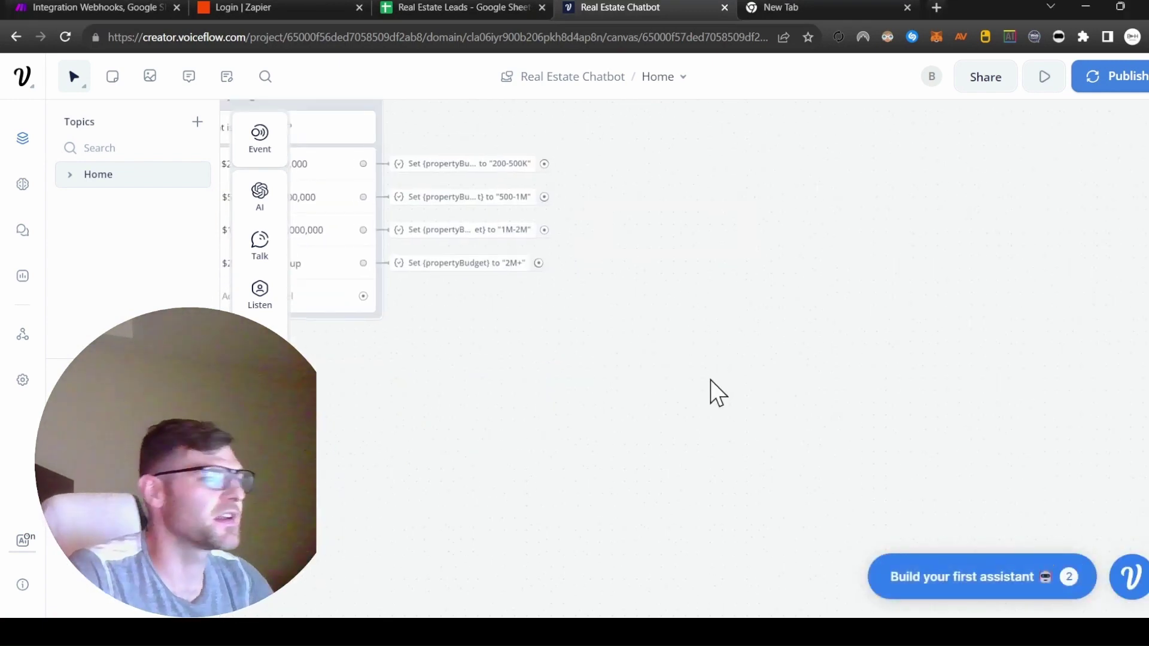
Step: Pan back to propertyBudget and drag a new step from the 200-500K Set step
scroll(709, 379, up, 2)
scroll(710, 379, left, 2)
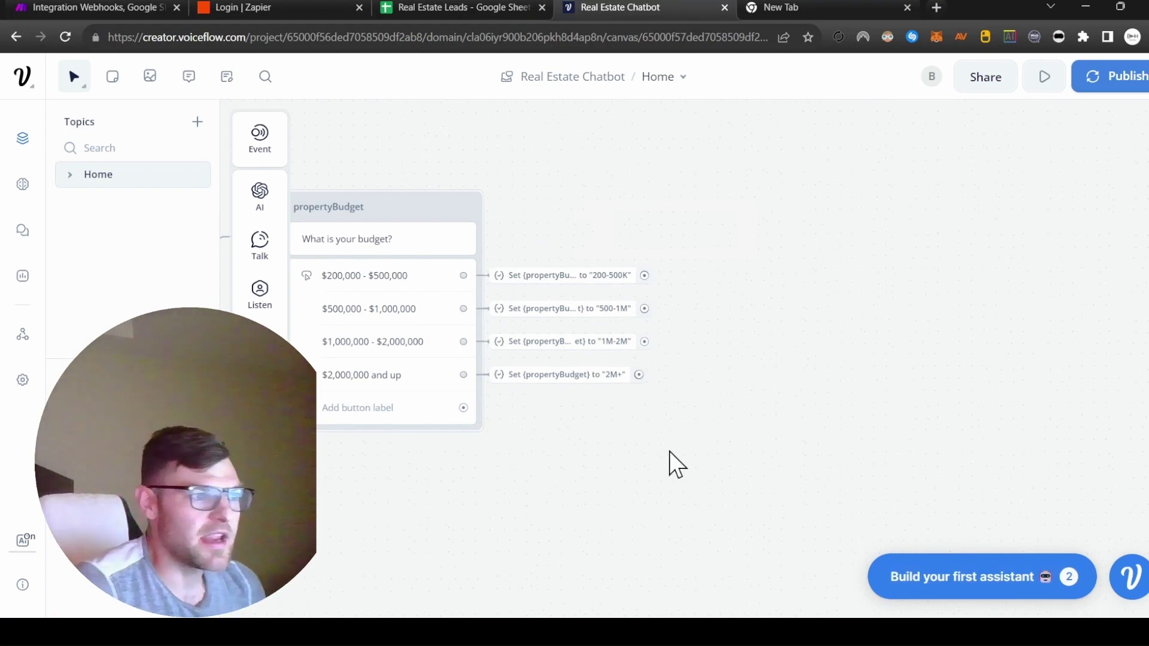
scroll(669, 451, left, 10)
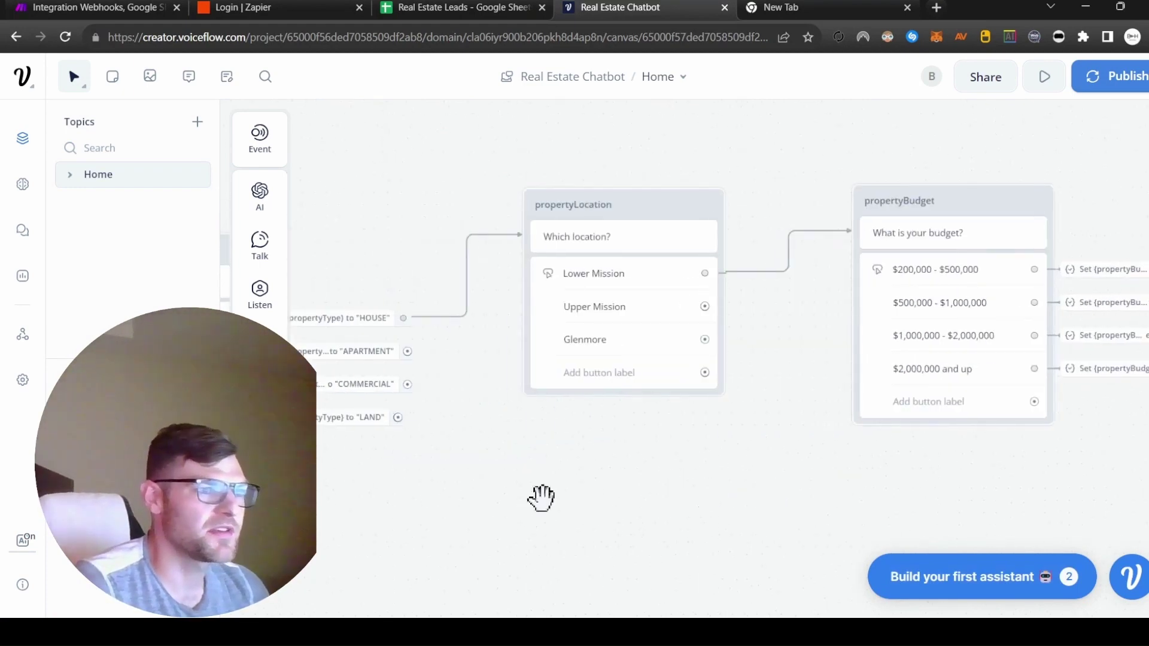
scroll(541, 497, left, 10)
scroll(844, 457, right, 5)
scroll(390, 505, left, 1)
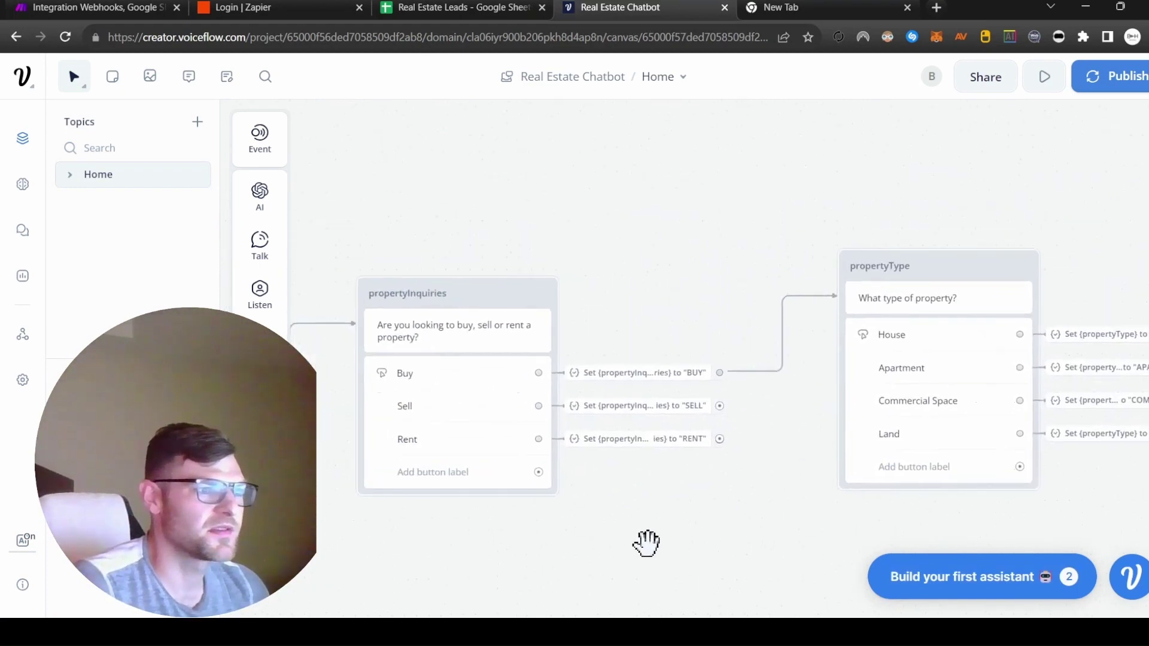
scroll(646, 543, right, 3)
scroll(736, 169, right, 8)
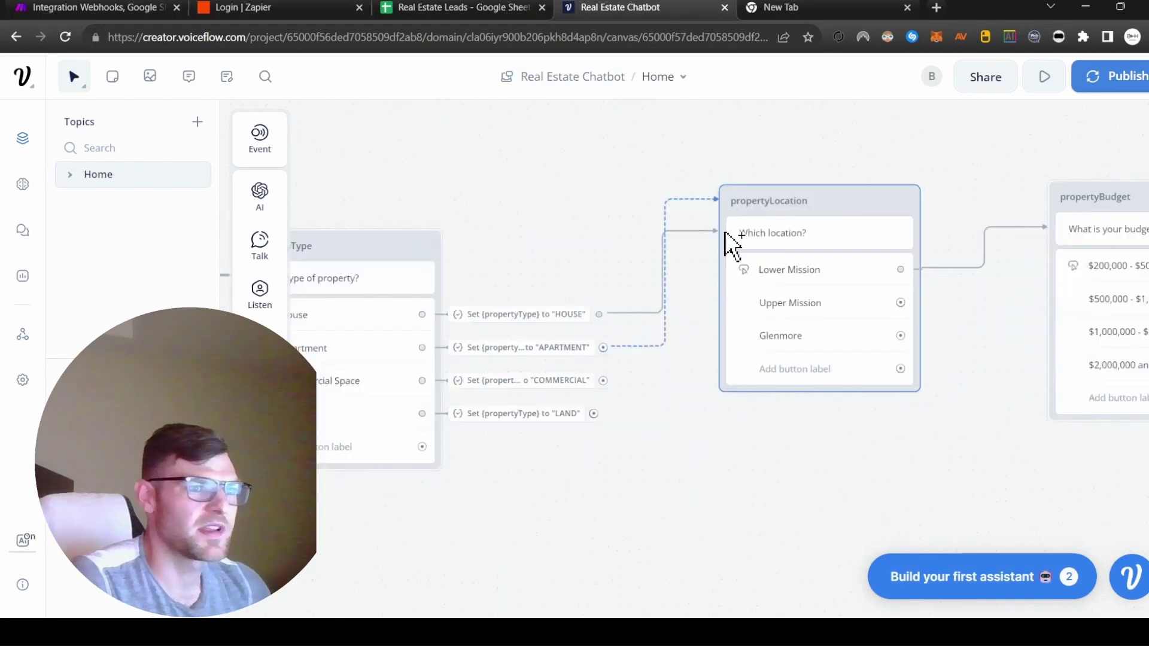
scroll(709, 249, right, 8)
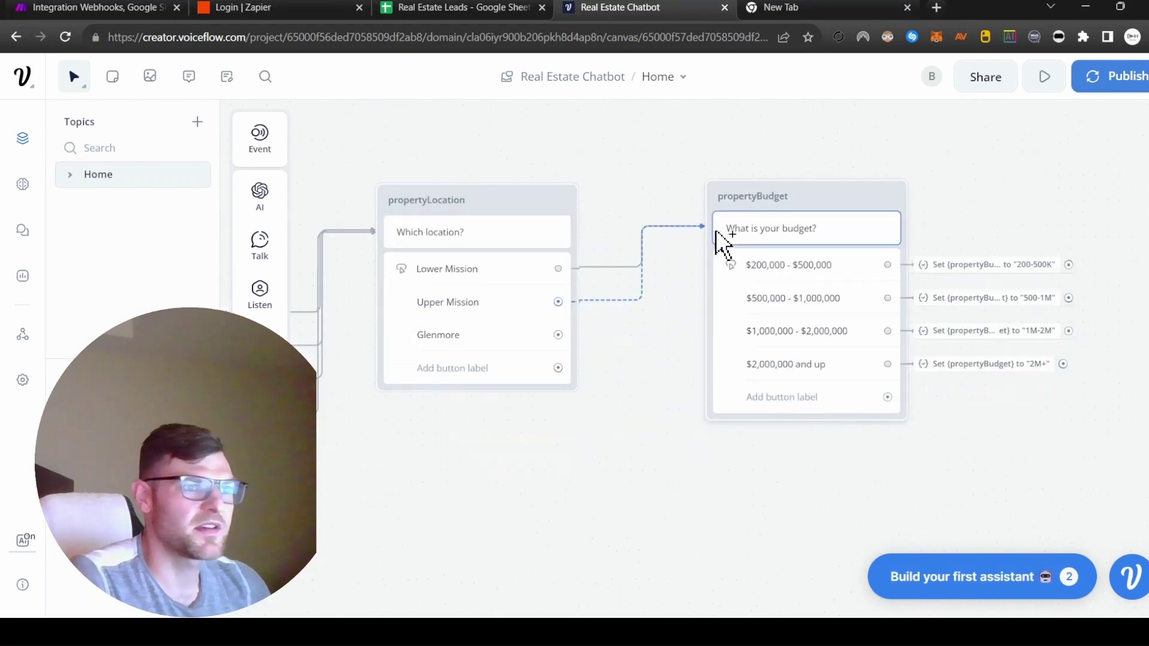
scroll(564, 336, right, 8)
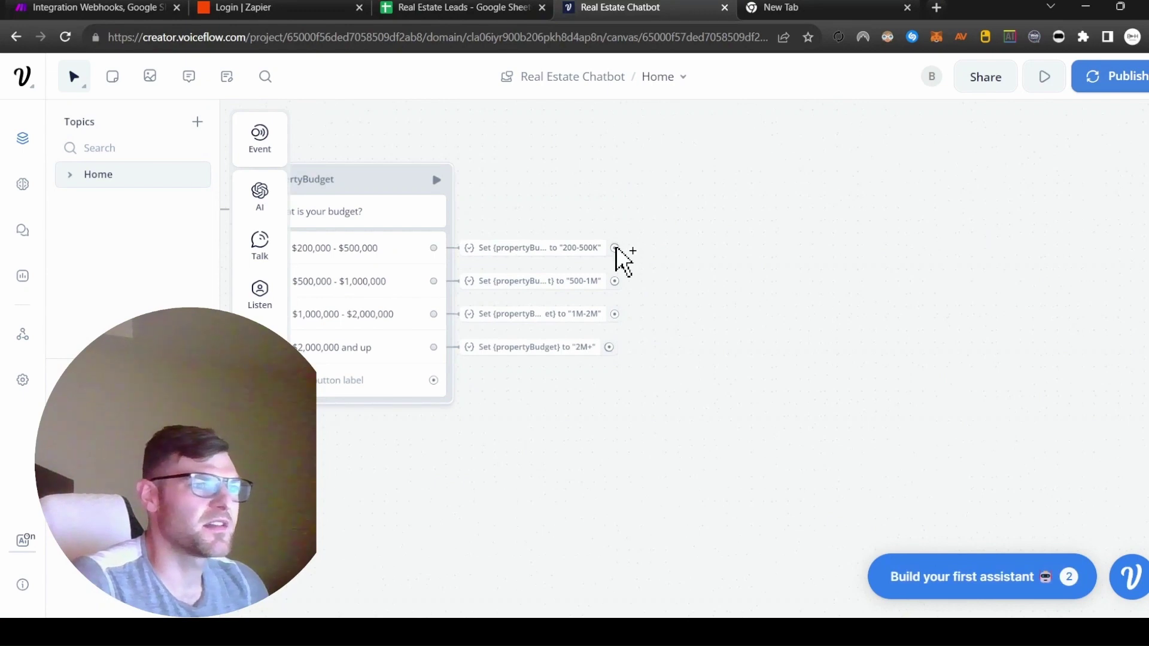
drag(615, 246, 775, 185)
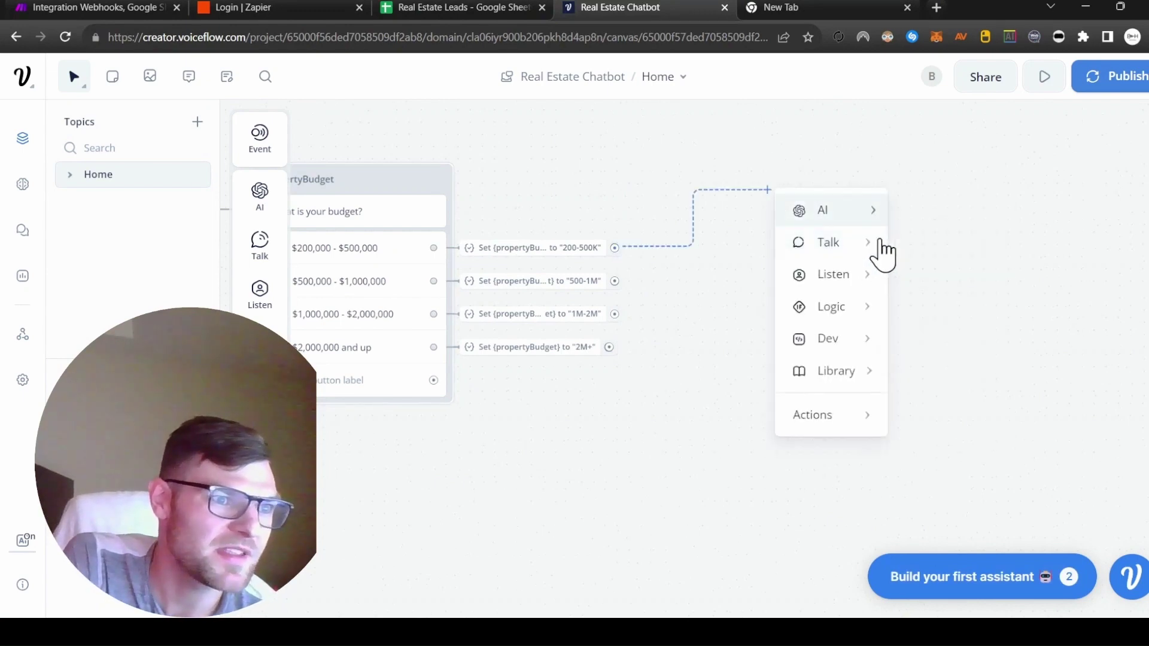
Step: Add a text block asking 'What is your timeline?' and name it propertyTimeline
mouse_move(883, 255)
click(946, 252)
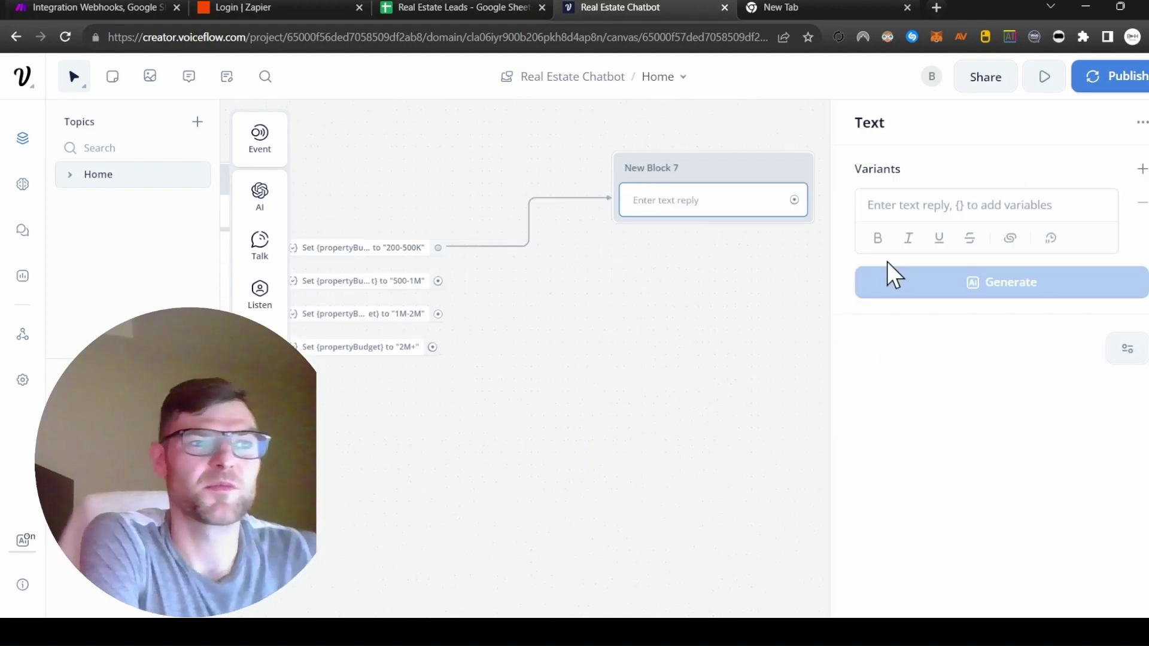
text(What is your tu8)
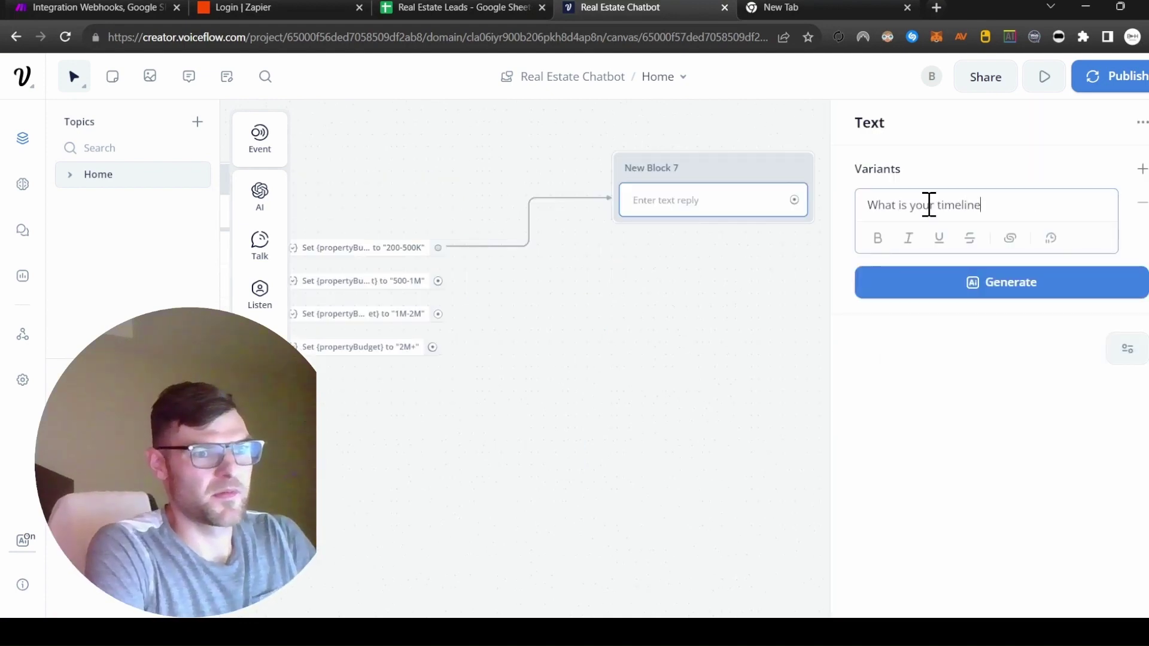
double_click(687, 168)
text(properrtyTimeline)
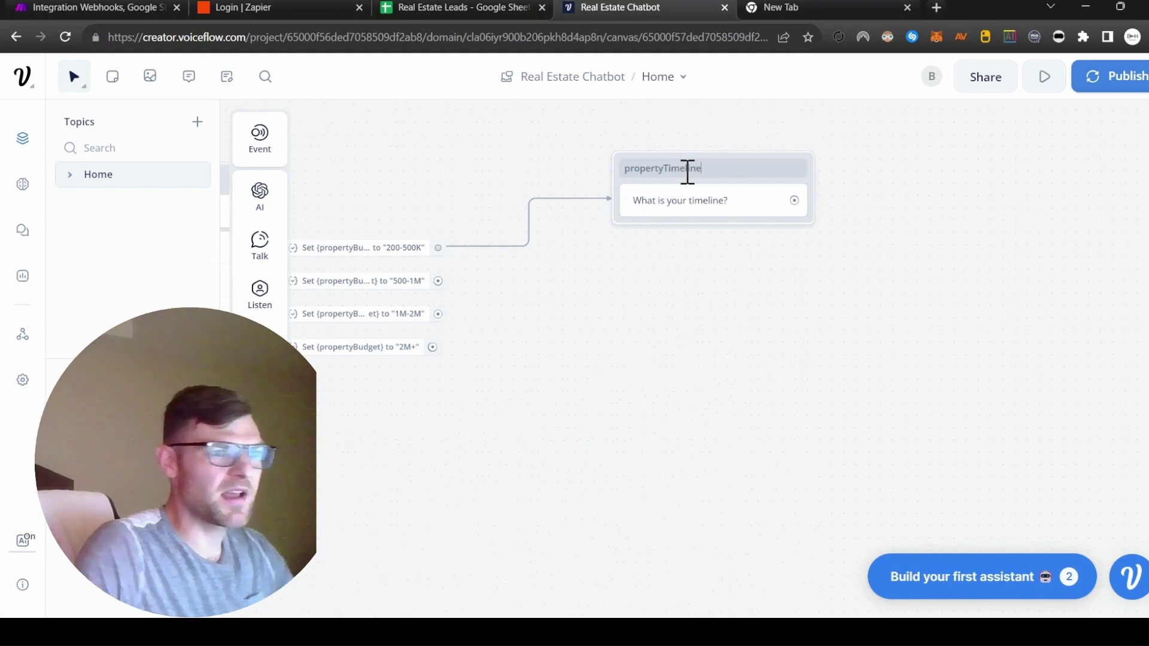
Step: Add four timeline buttons to propertyTimeline, from Immediately to more than 6 months
mouse_move(279, 303)
drag(333, 289, 436, 332)
click(962, 205)
text(Immediatley (within the next month)
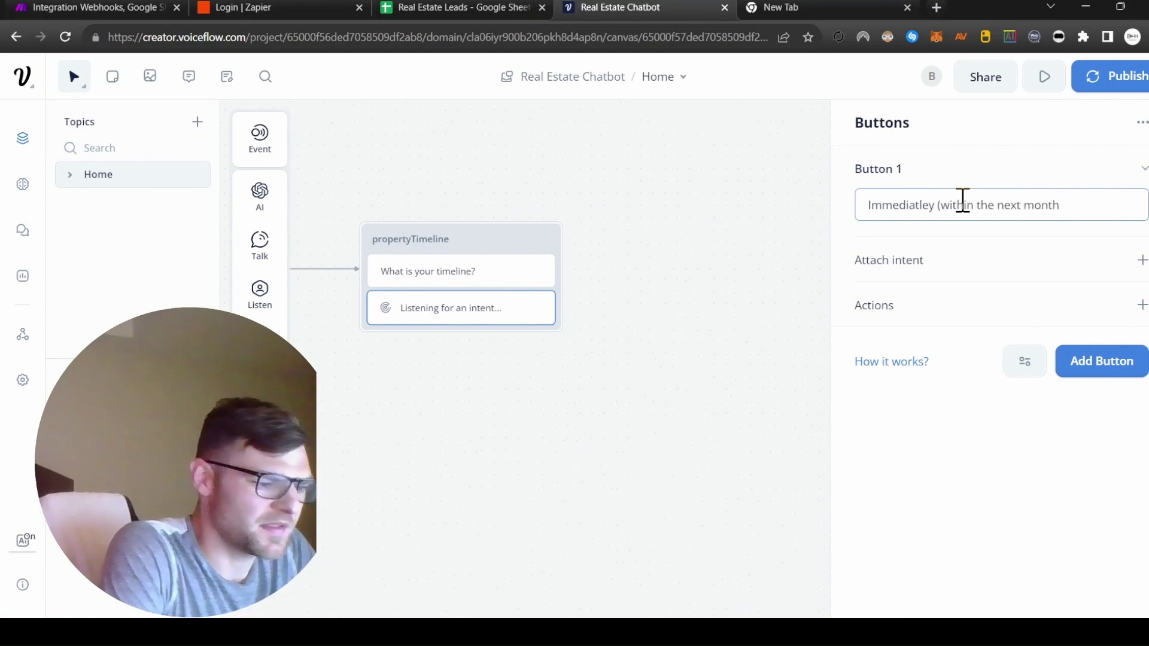
text(e)
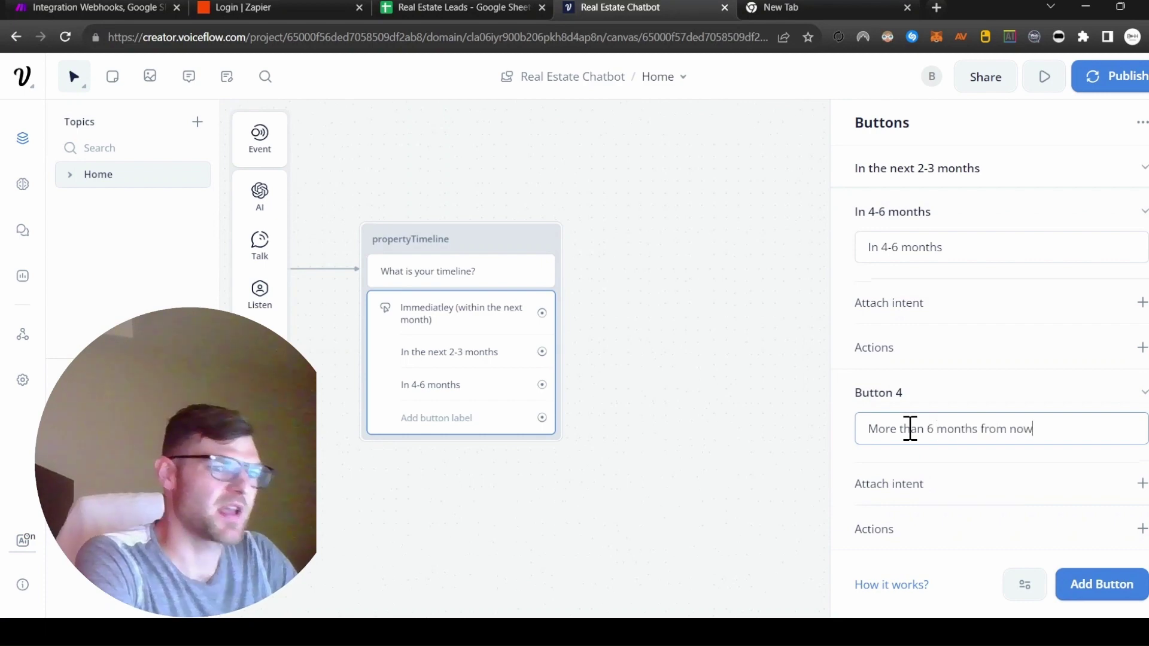
key(Return)
click(740, 416)
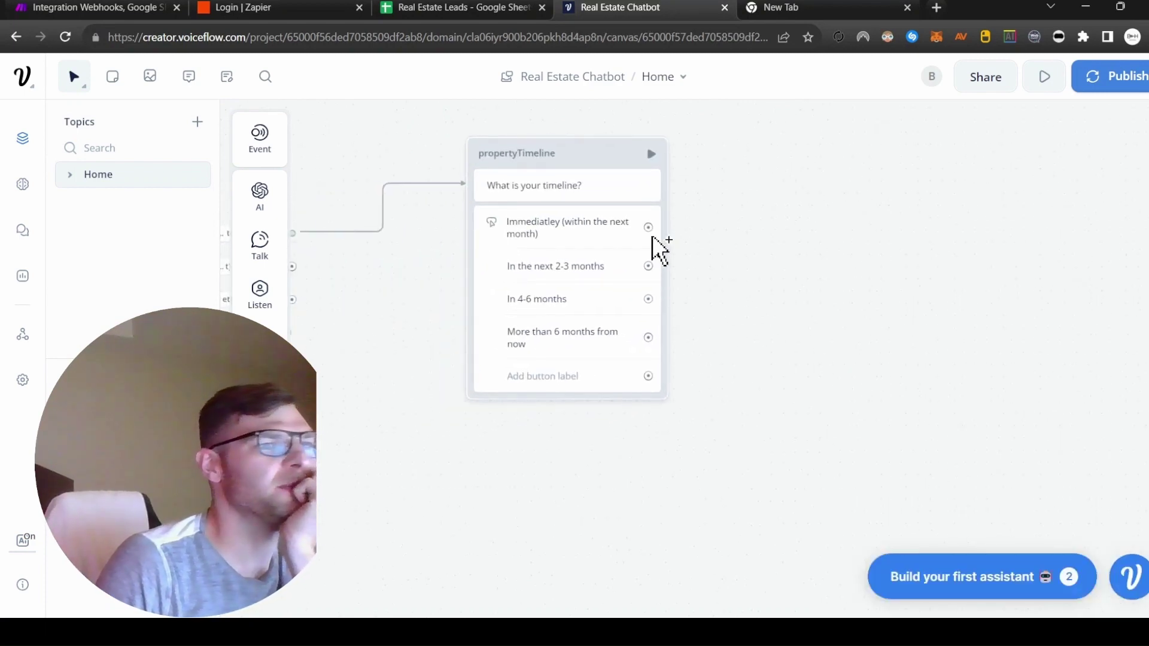
Step: Create the propertyTimeline variable and set it to IMMEDIATE for the first timeline answer
drag(656, 230, 742, 227)
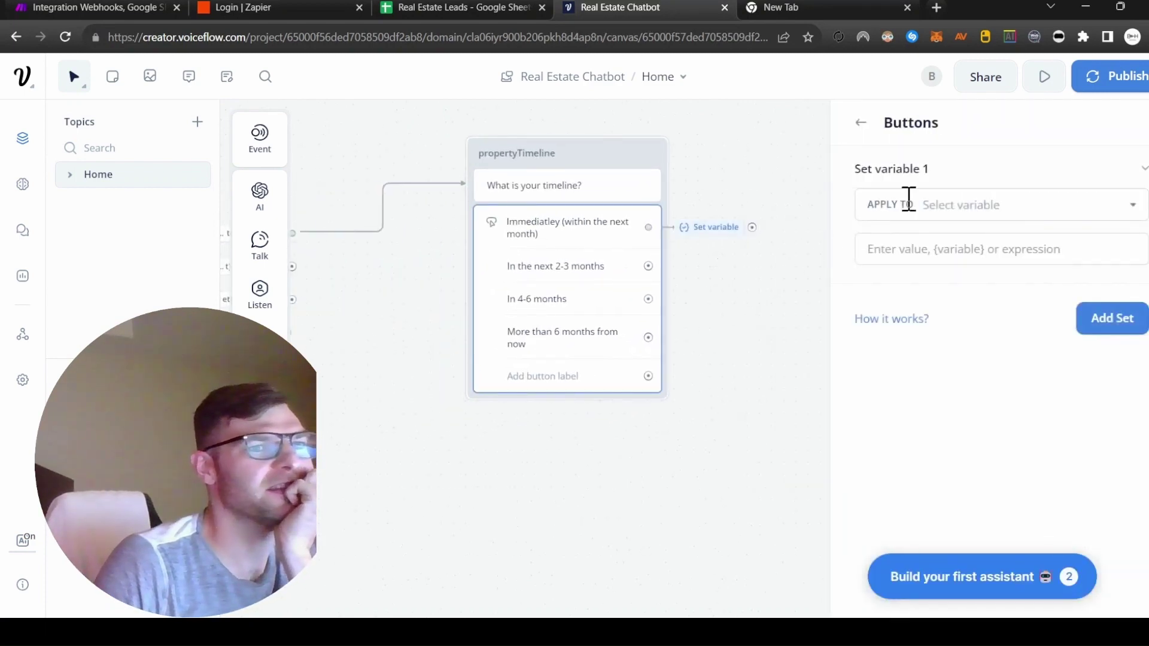
click(1035, 207)
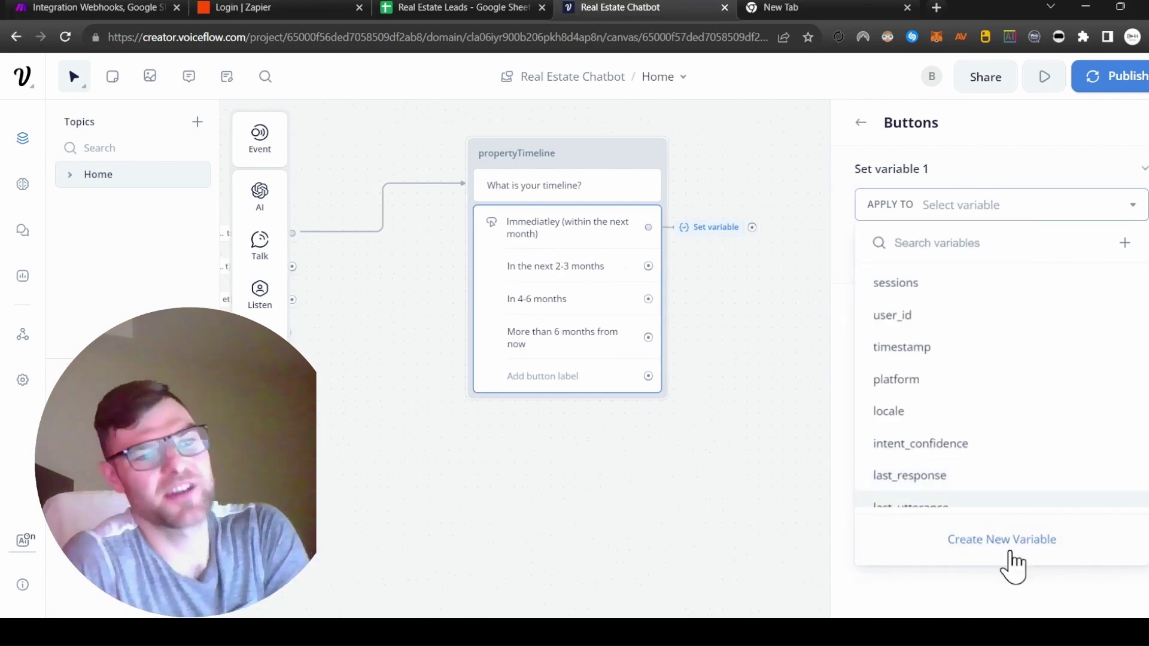
click(1017, 542)
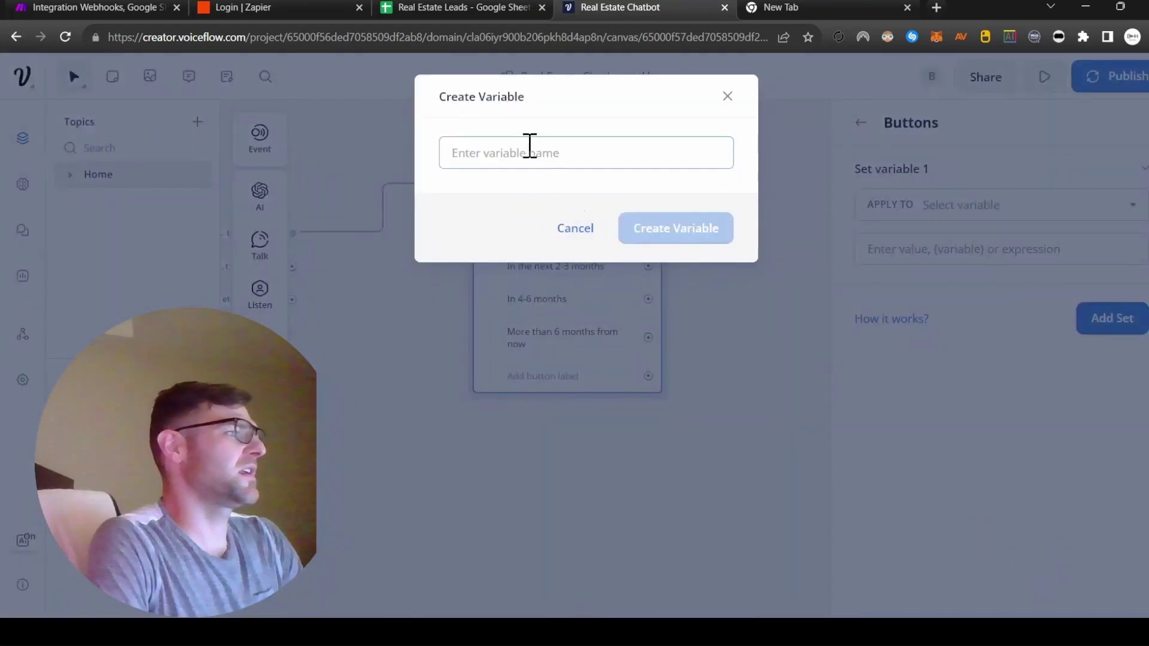
text(propertyTimeline)
key(Return)
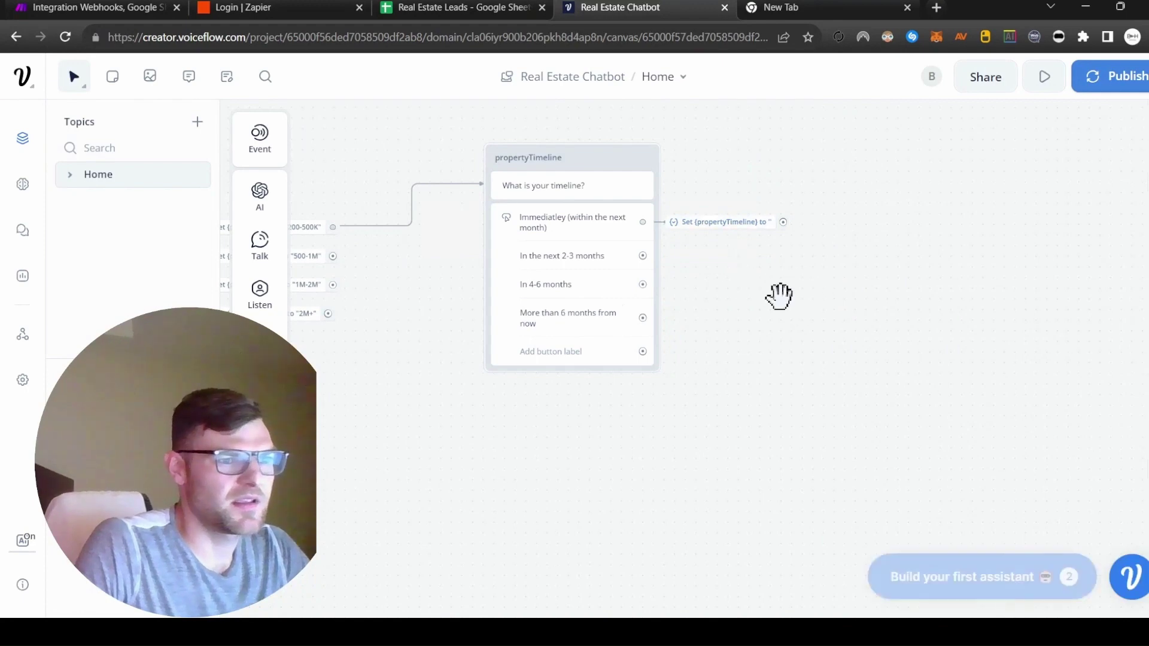
click(512, 223)
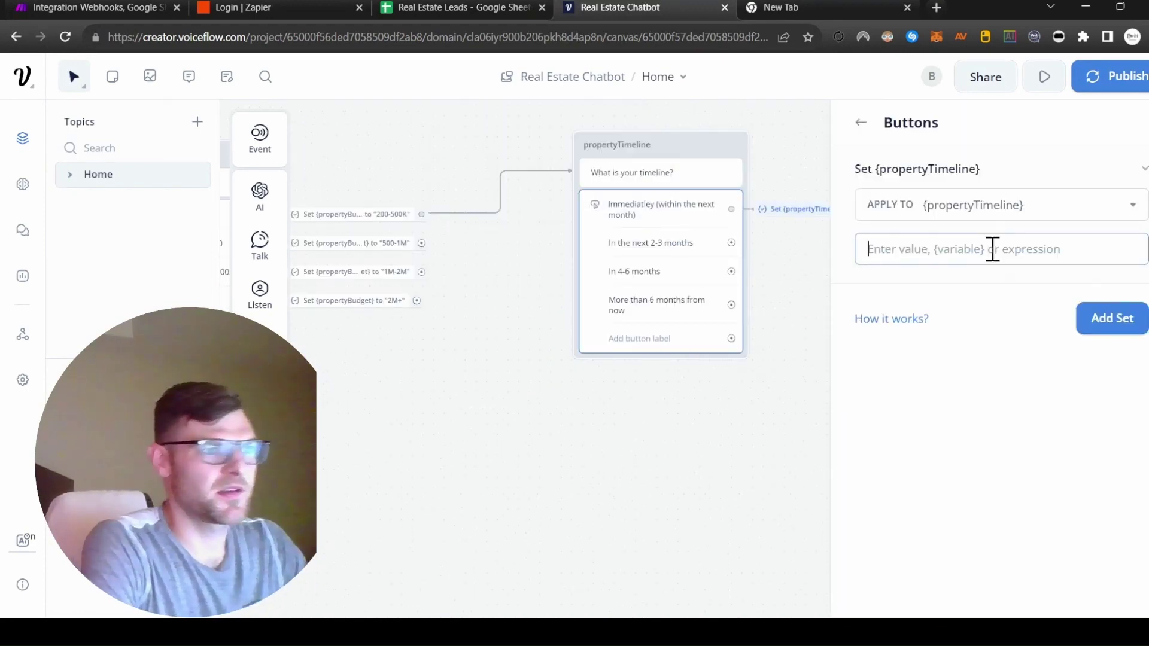
text("IMMEDIATE")
click(1111, 318)
Step: Remove the misplaced step and set propertyTimeline to 2-3M for the 2-3 months answer
drag(800, 249, 634, 314)
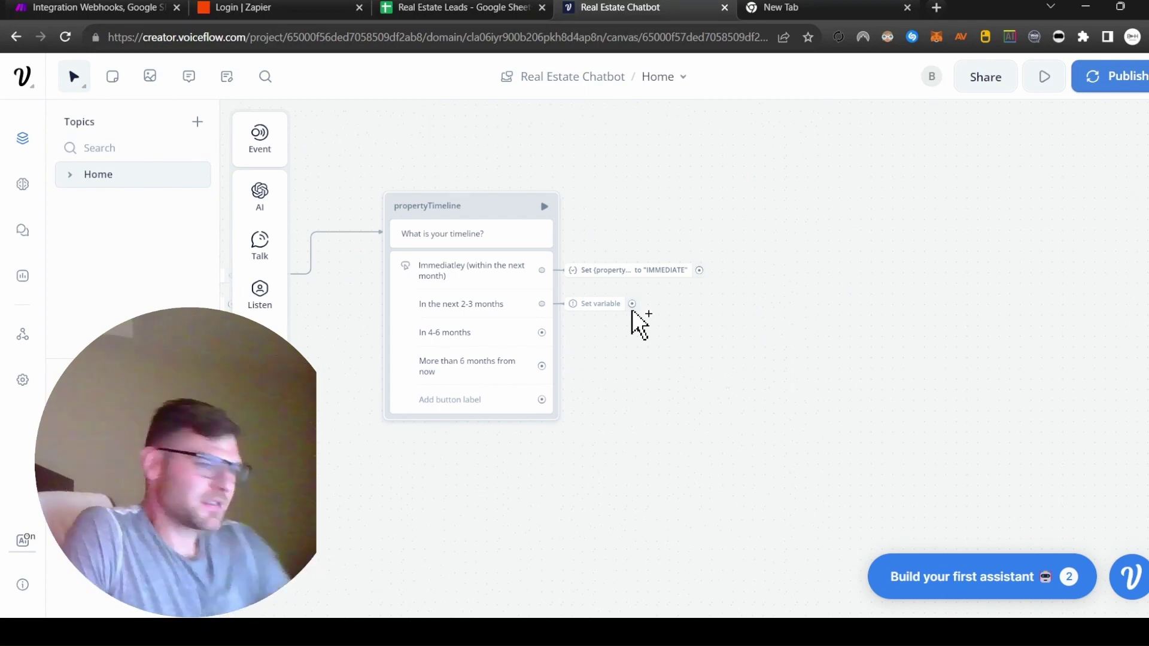
drag(632, 304, 343, 305)
drag(541, 303, 606, 326)
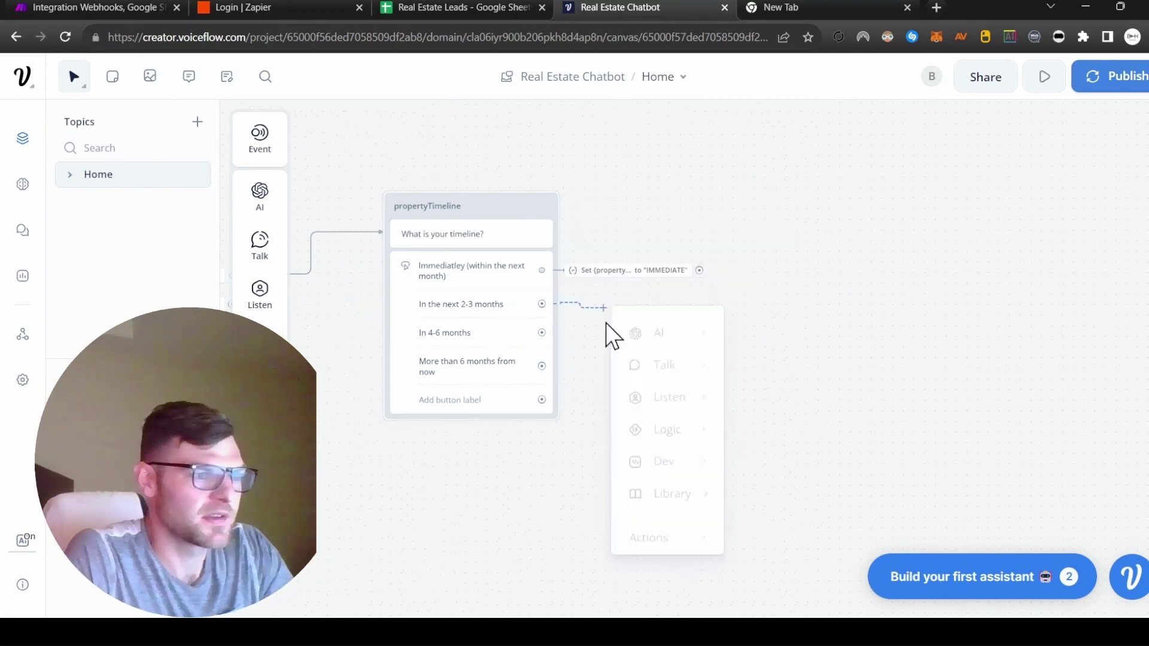
mouse_move(652, 534)
click(787, 398)
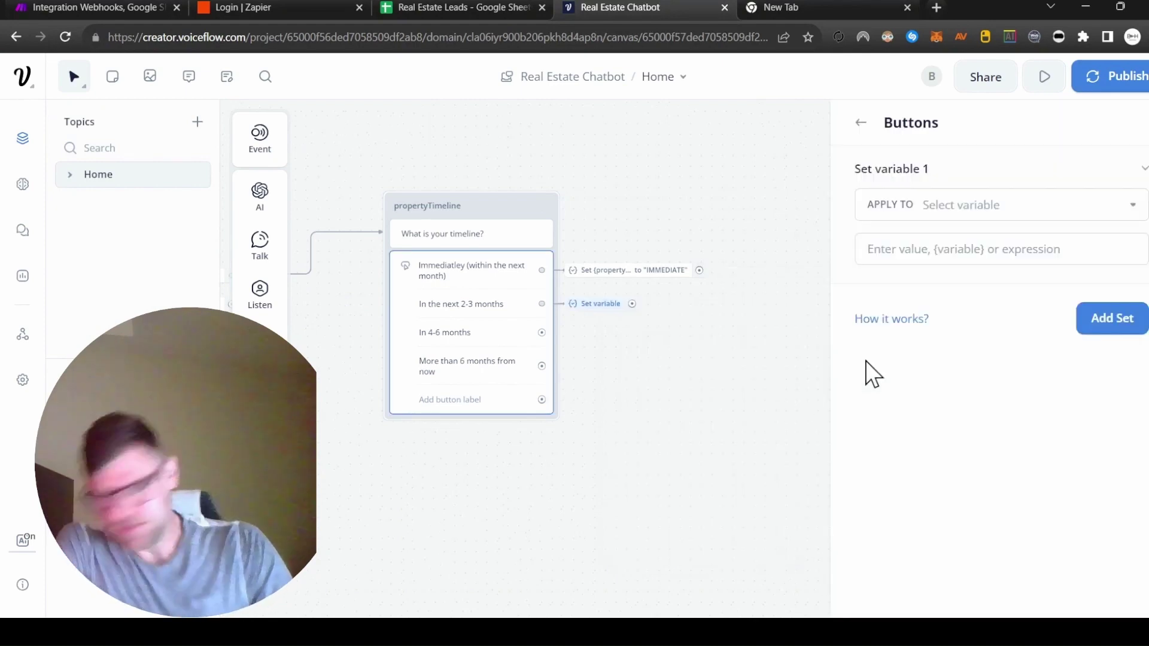
click(1017, 205)
click(951, 492)
click(972, 246)
text("2-3)
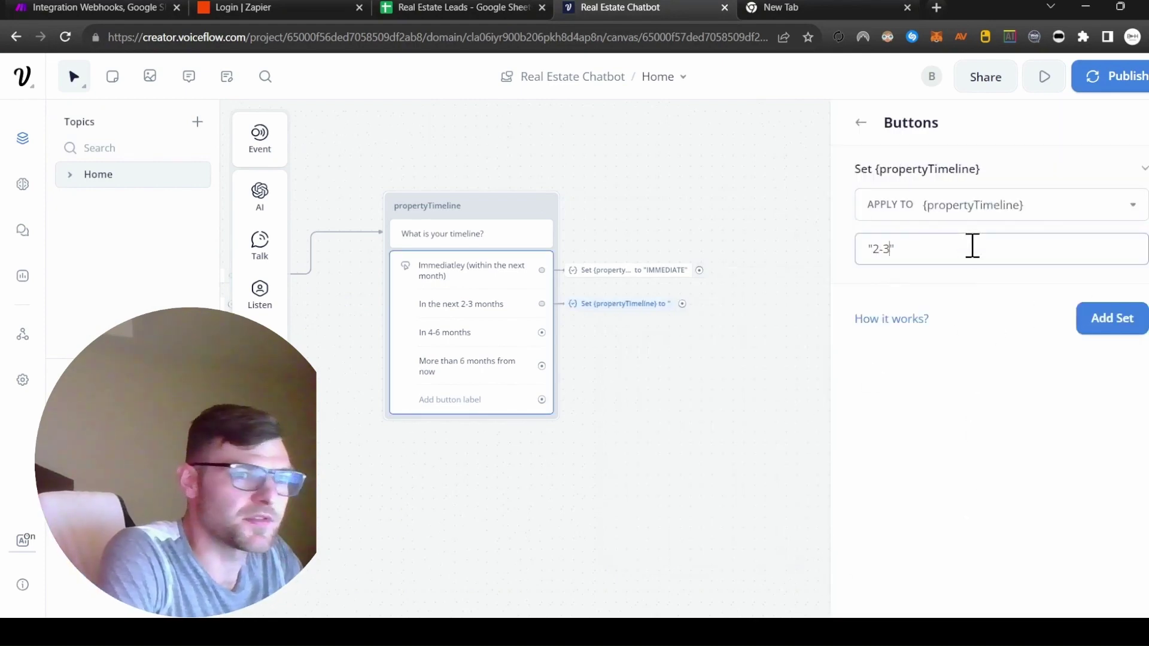
text(M)
Step: Set propertyTimeline to 4-6M for the 4-6 months answer
drag(542, 332, 634, 344)
mouse_move(726, 576)
click(809, 441)
click(977, 203)
click(963, 259)
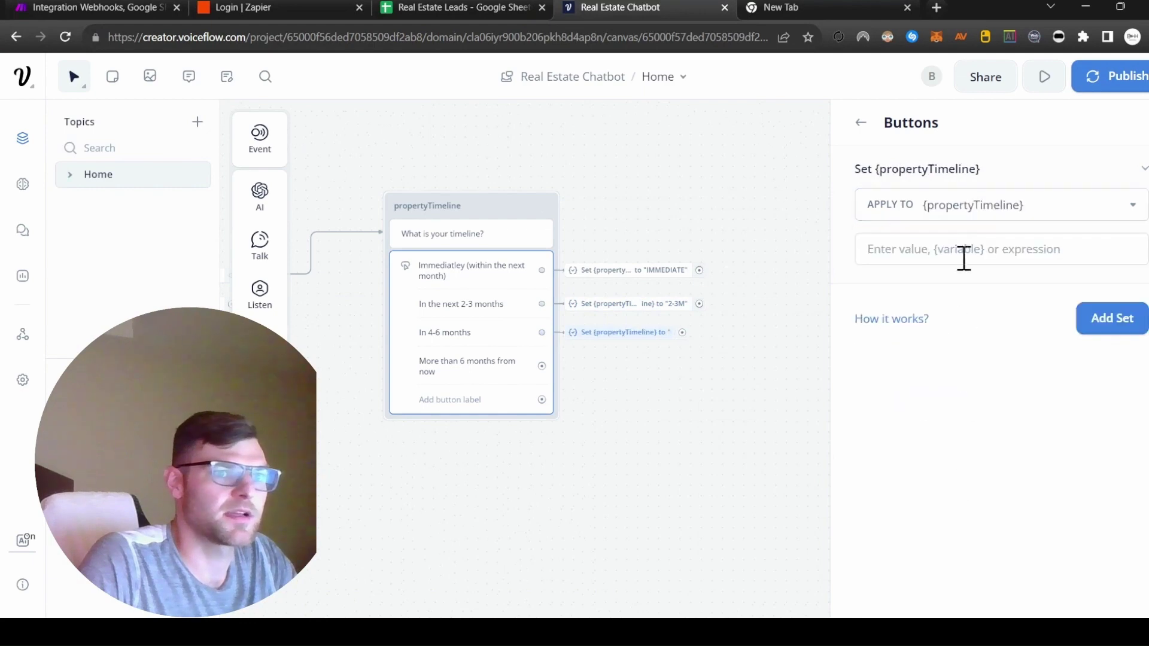
text("4-6)
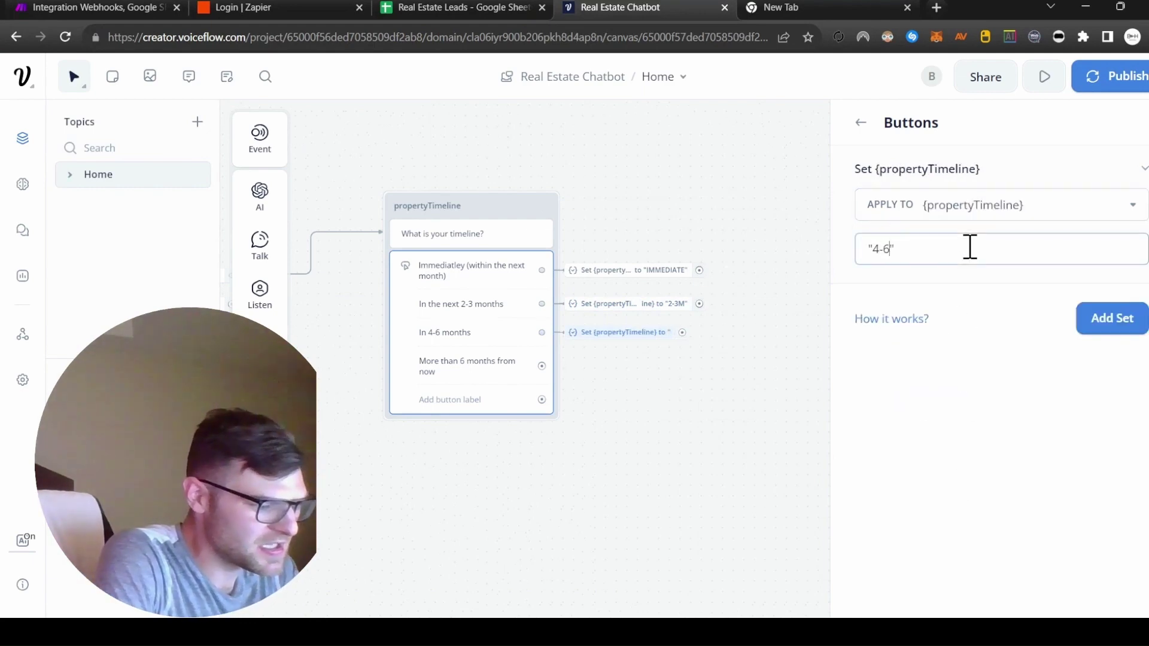
Step: Set propertyTimeline to 6M+ for the more-than-6-months answer
drag(542, 365, 651, 372)
mouse_move(709, 595)
click(808, 460)
click(974, 205)
click(982, 261)
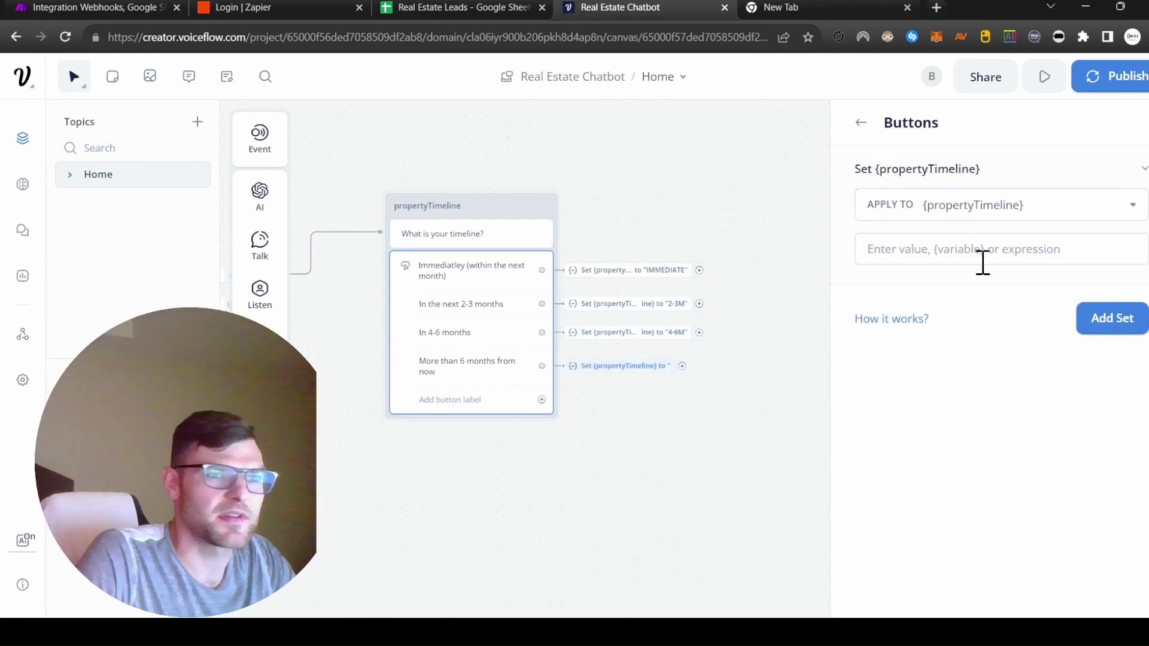
click(986, 251)
text(")
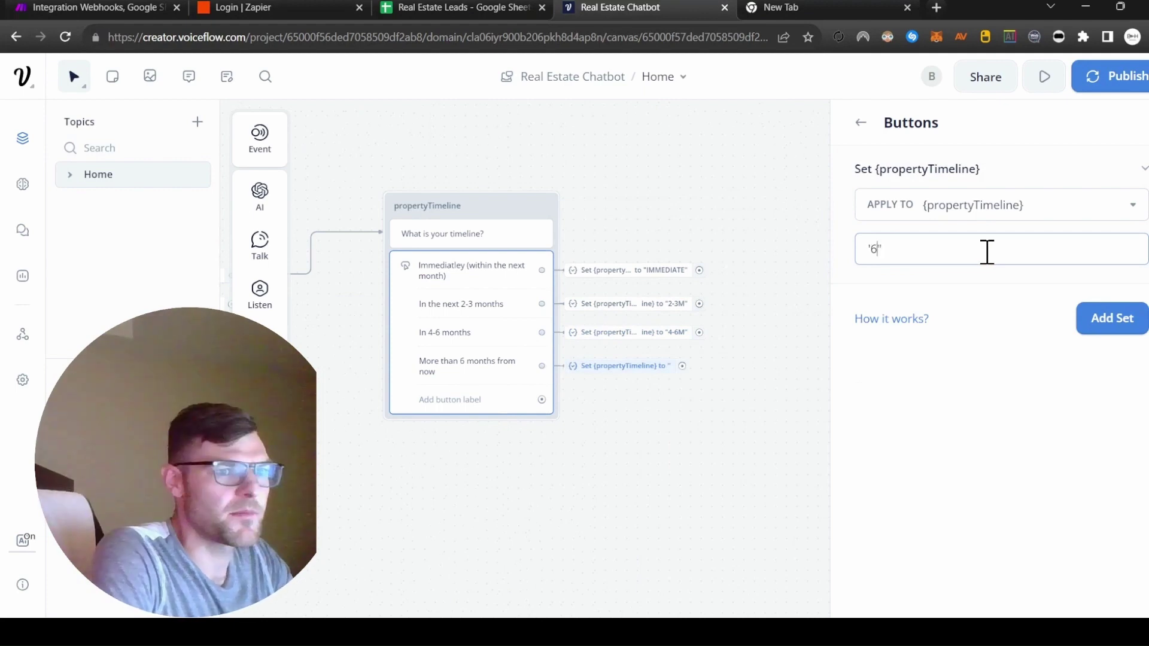
text(6M)
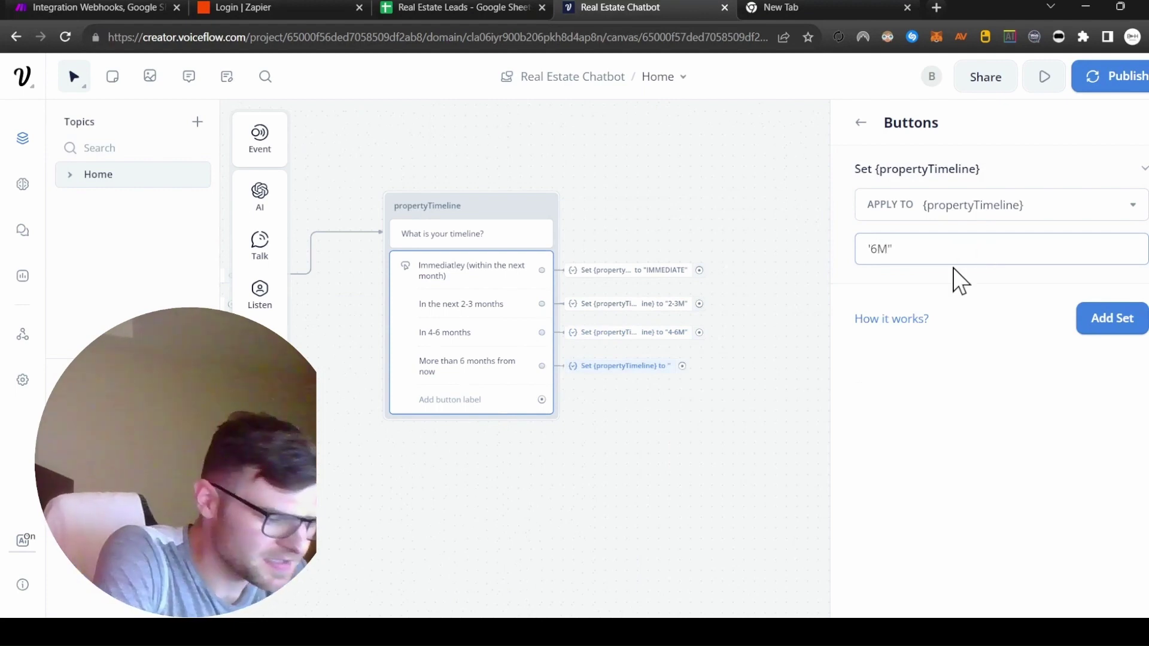
text(+)
click(696, 451)
scroll(696, 451, left, 5)
scroll(696, 451, down, 2)
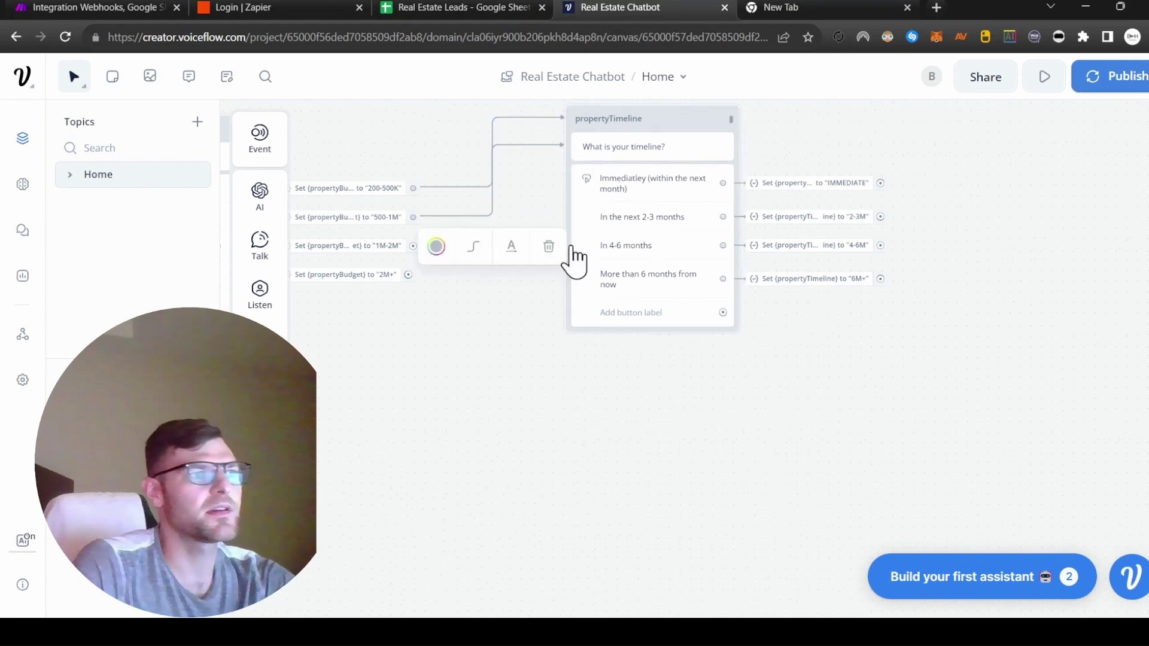
scroll(621, 416, right, 5)
scroll(620, 416, up, 1)
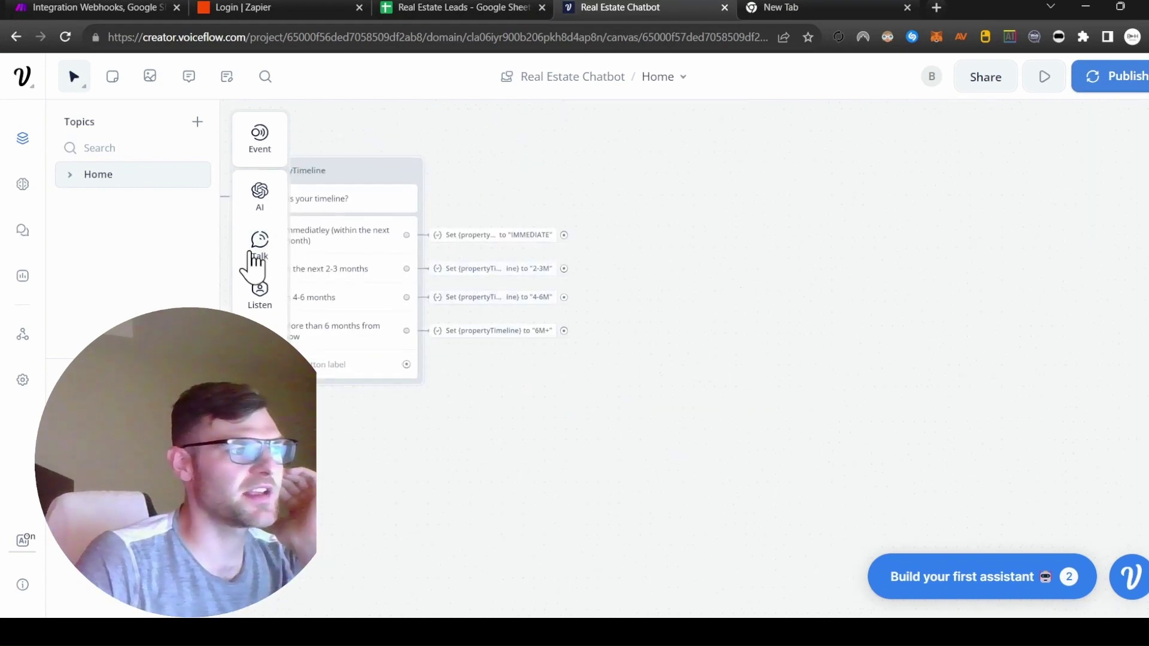
Step: Add a text block saying 'Awesome, almost finished. Just a few more questions.' beside the timeline block
mouse_move(264, 257)
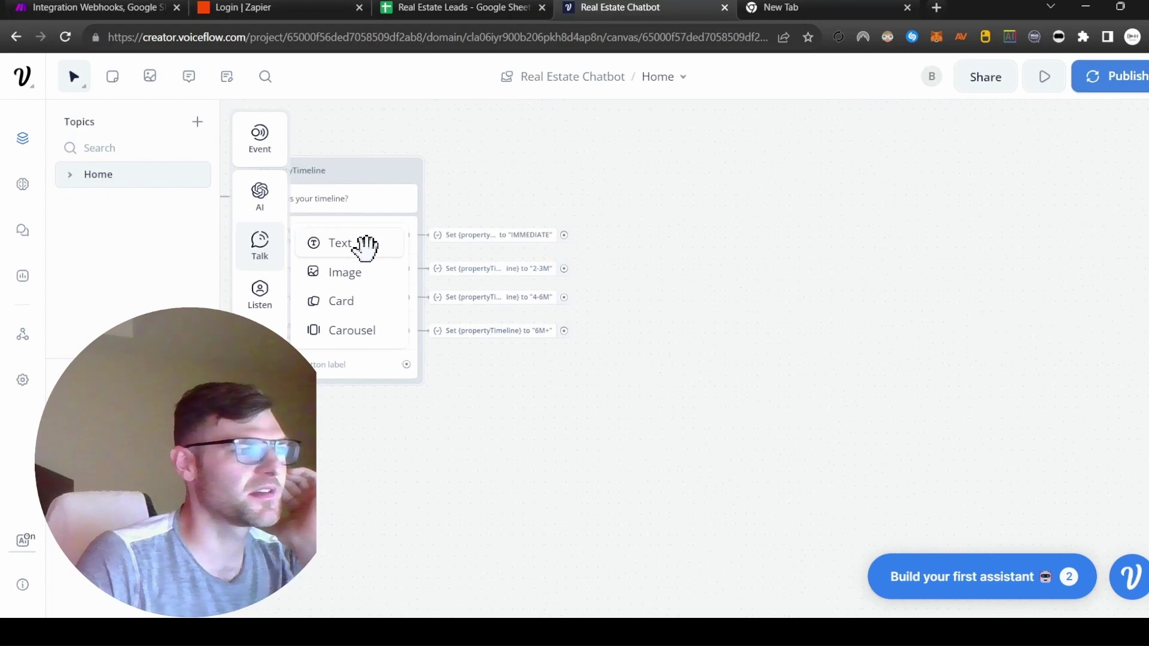
click(365, 243)
text(Awesome, almost finished.  Just a few)
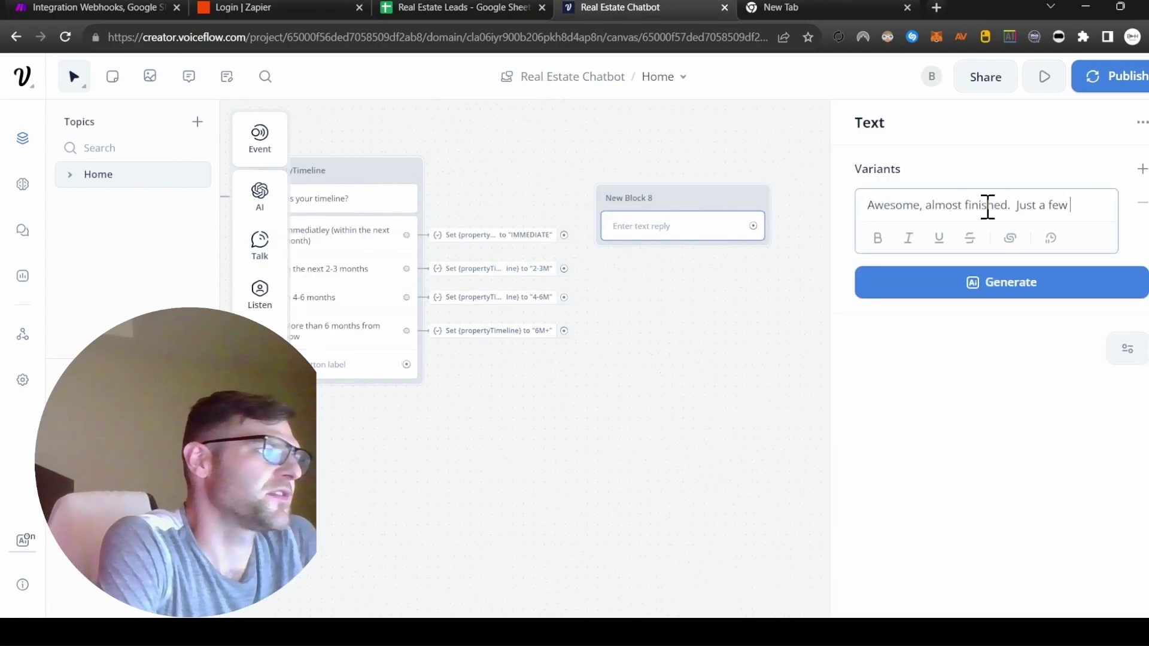
text( more questions)
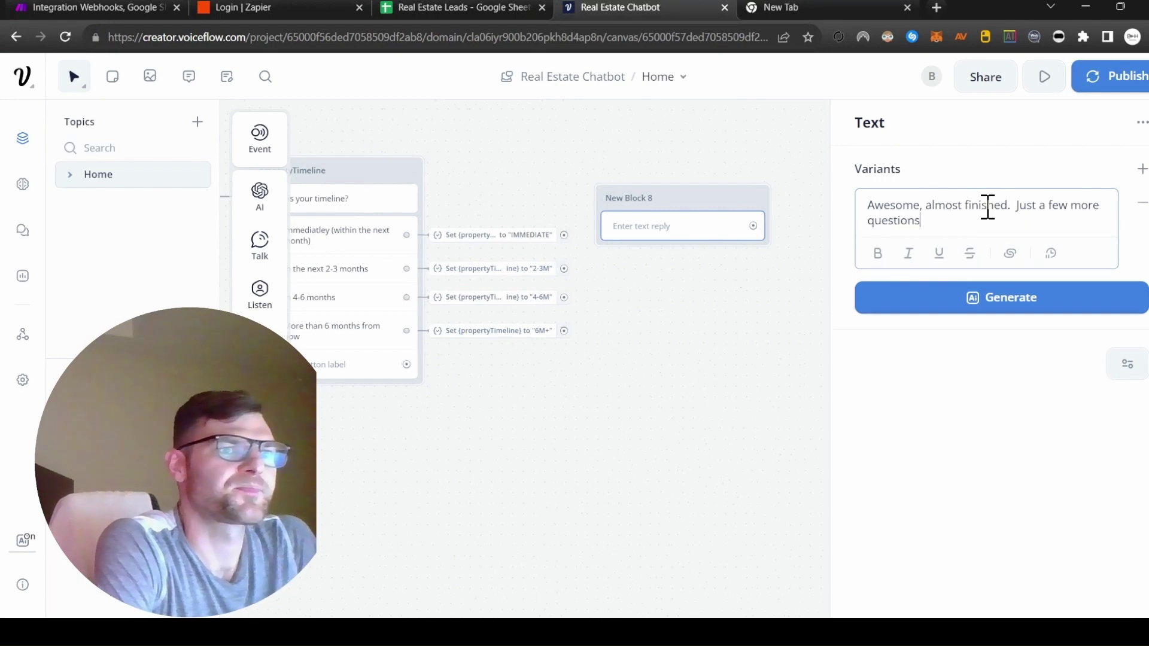
text(.)
drag(552, 205, 618, 182)
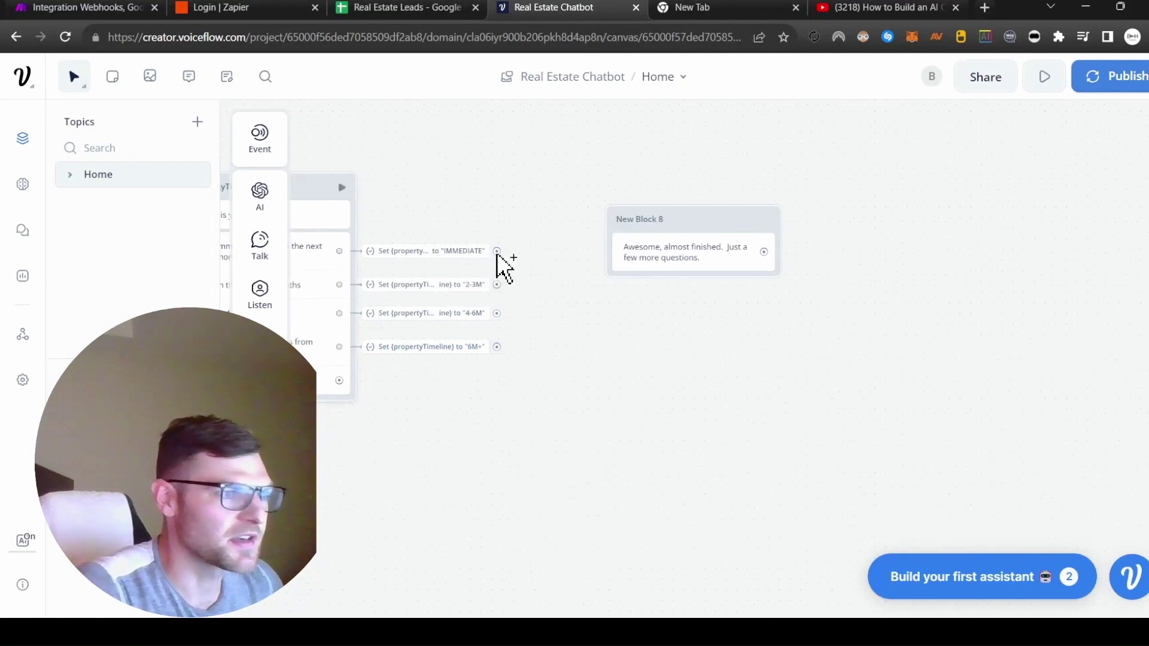
Step: Link the IMMEDIATE and 2-3M answers to New Block 8
drag(496, 251, 620, 246)
drag(502, 288, 616, 274)
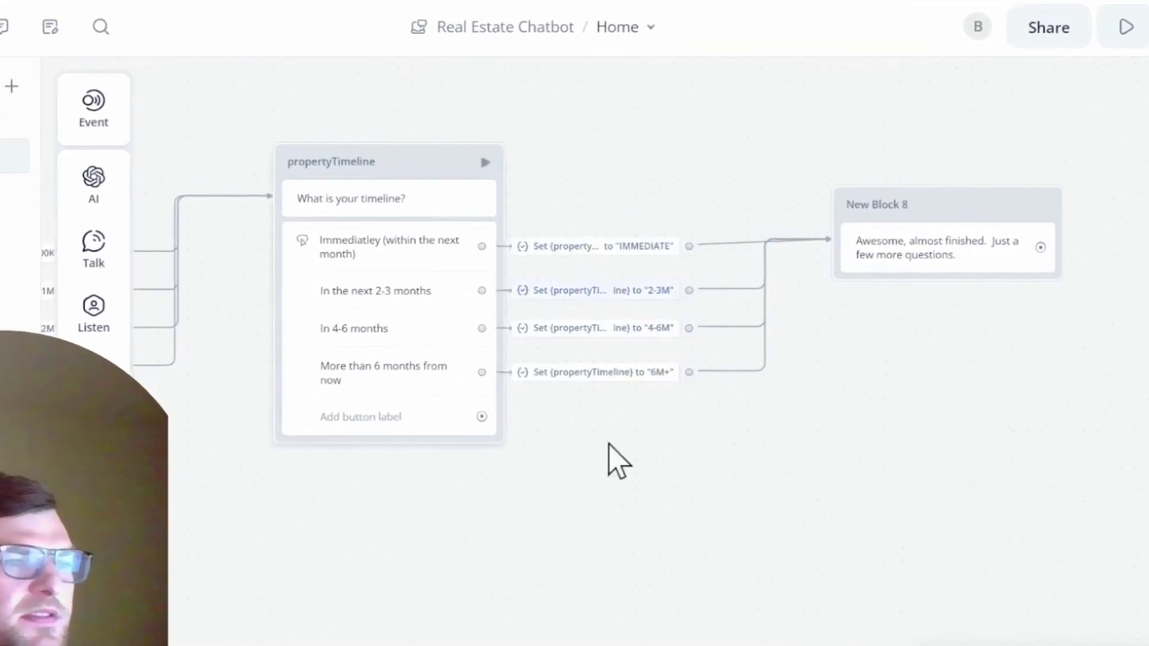
scroll(742, 442, left, 5)
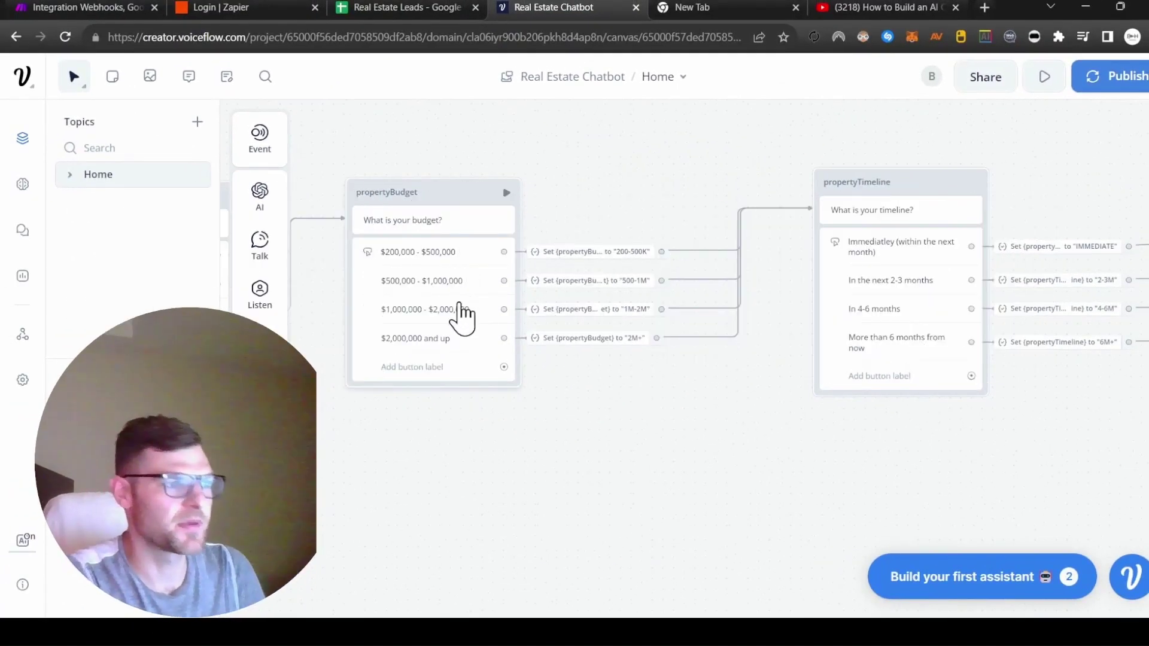
Step: Pan back to the budget question message and check it without changes
scroll(989, 459, left, 8)
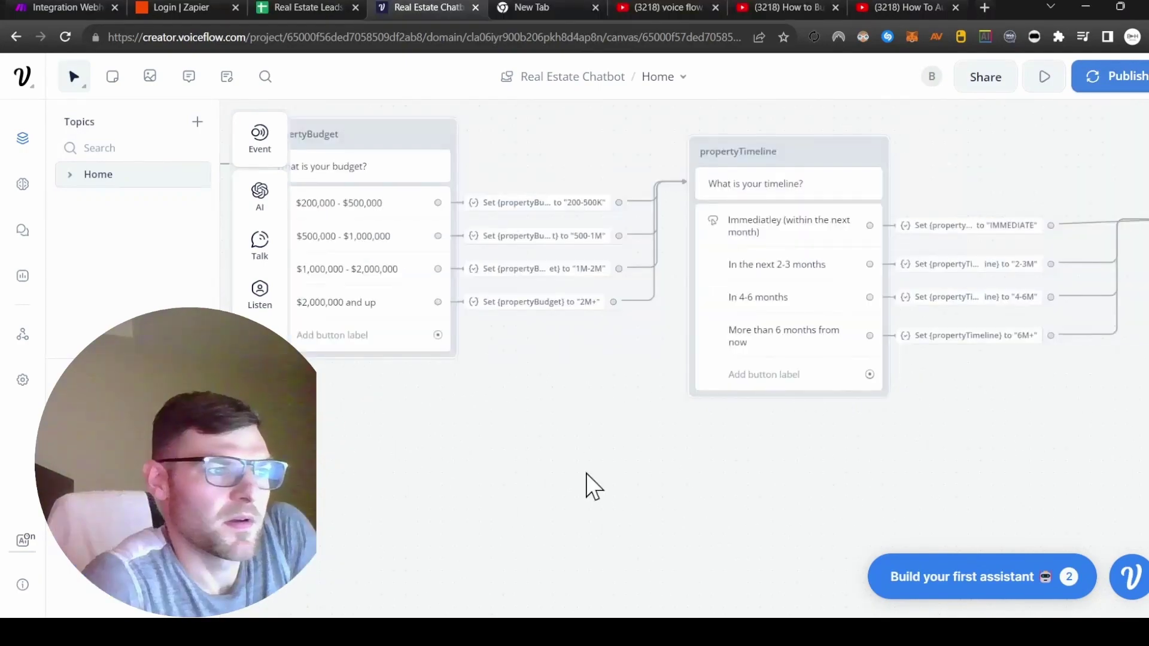
scroll(587, 485, left, 10)
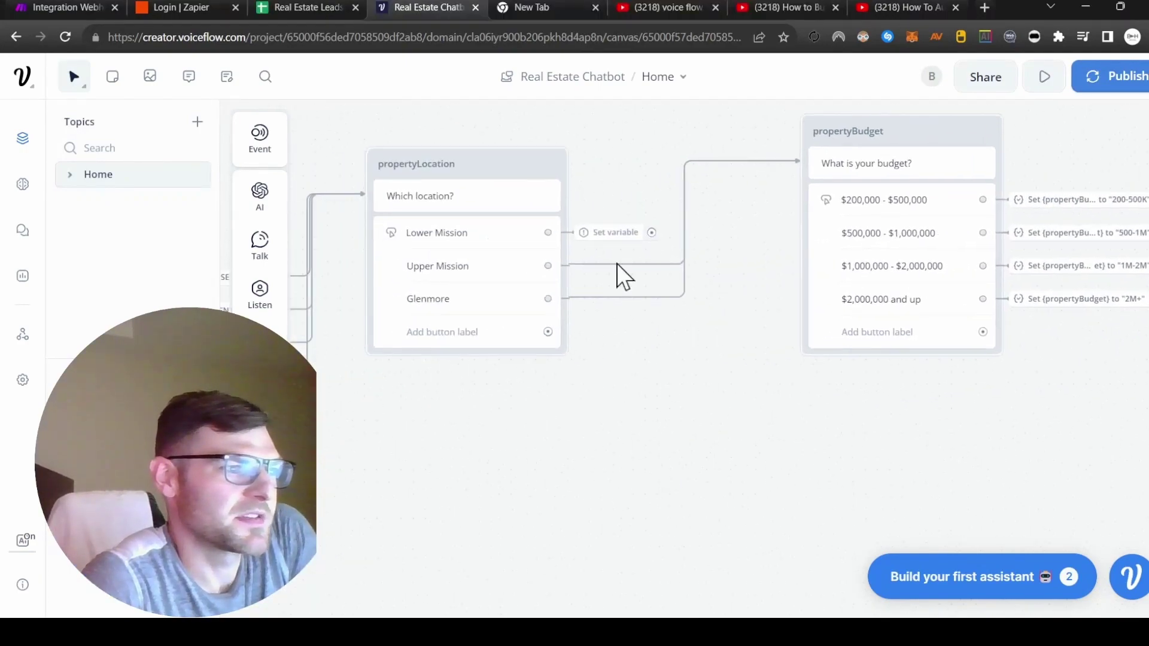
click(616, 233)
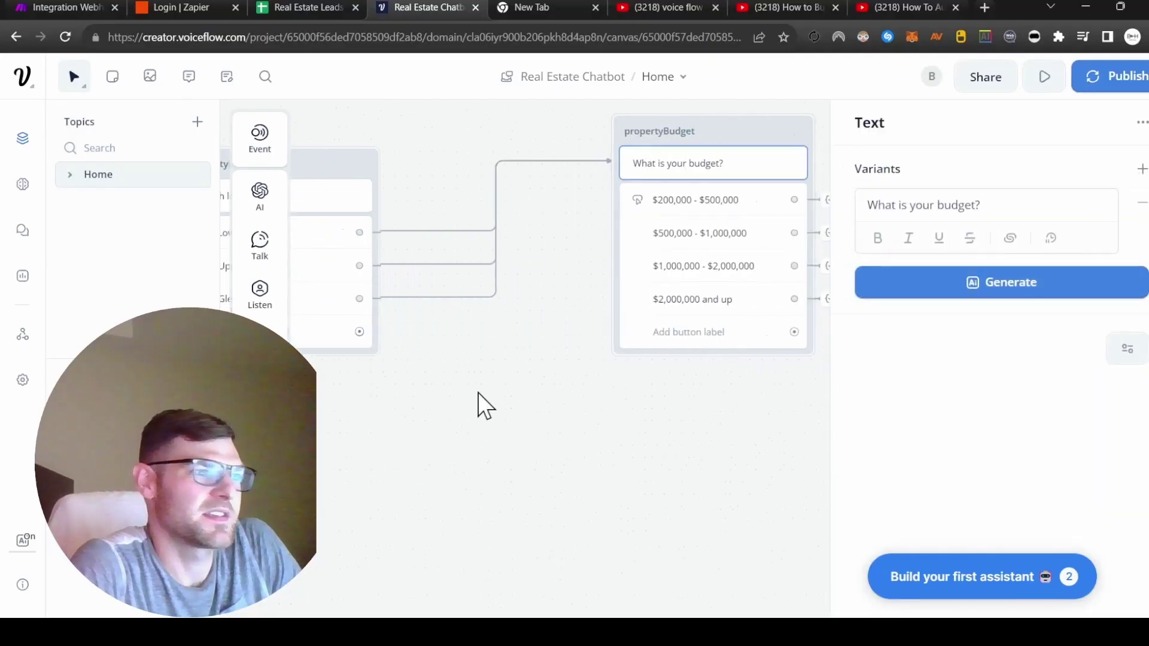
click(477, 392)
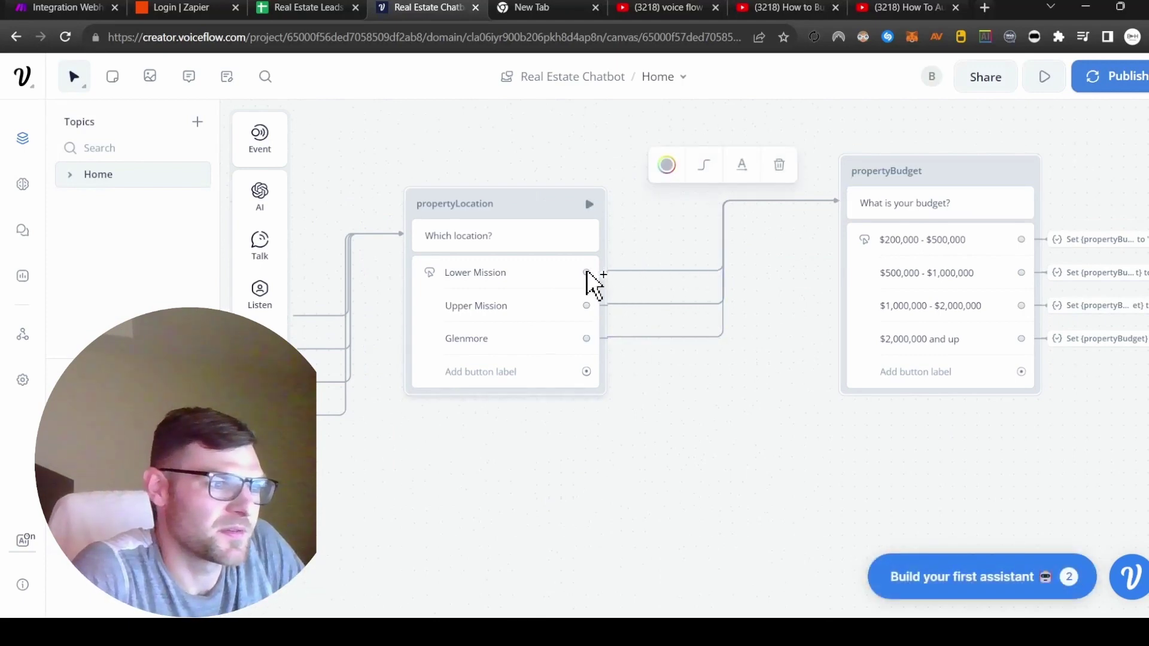
Step: Create a propertyLocation variable storing LMISSION for the Lower Mission answer
drag(586, 272, 679, 272)
click(819, 395)
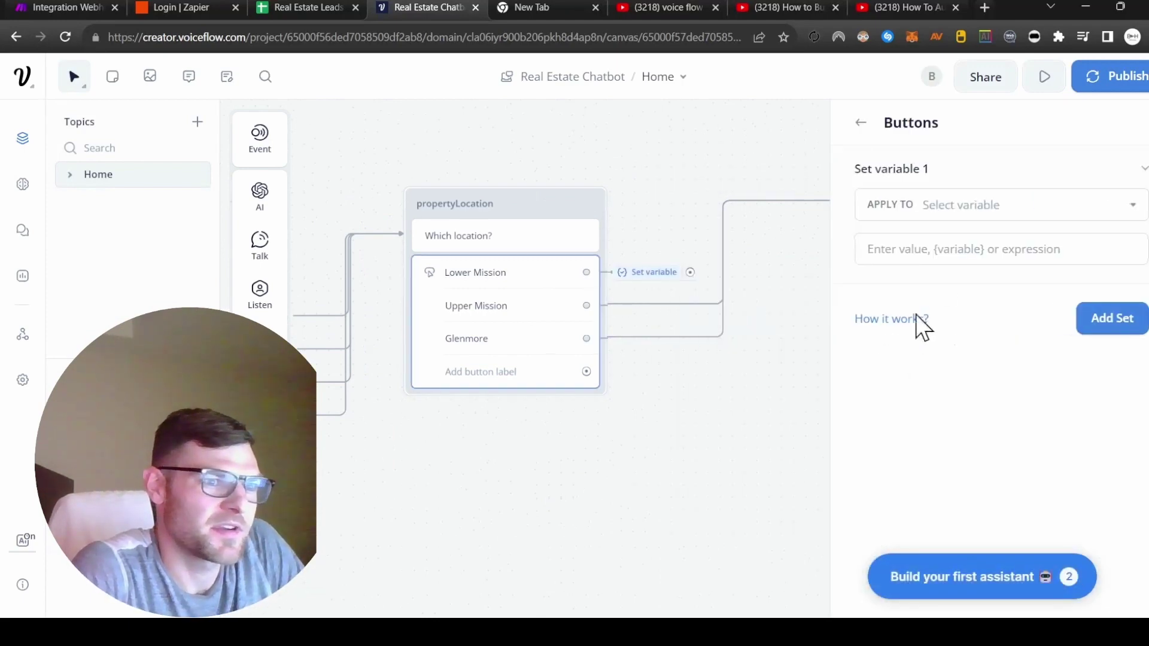
click(1033, 206)
click(993, 538)
text(propertyLocation)
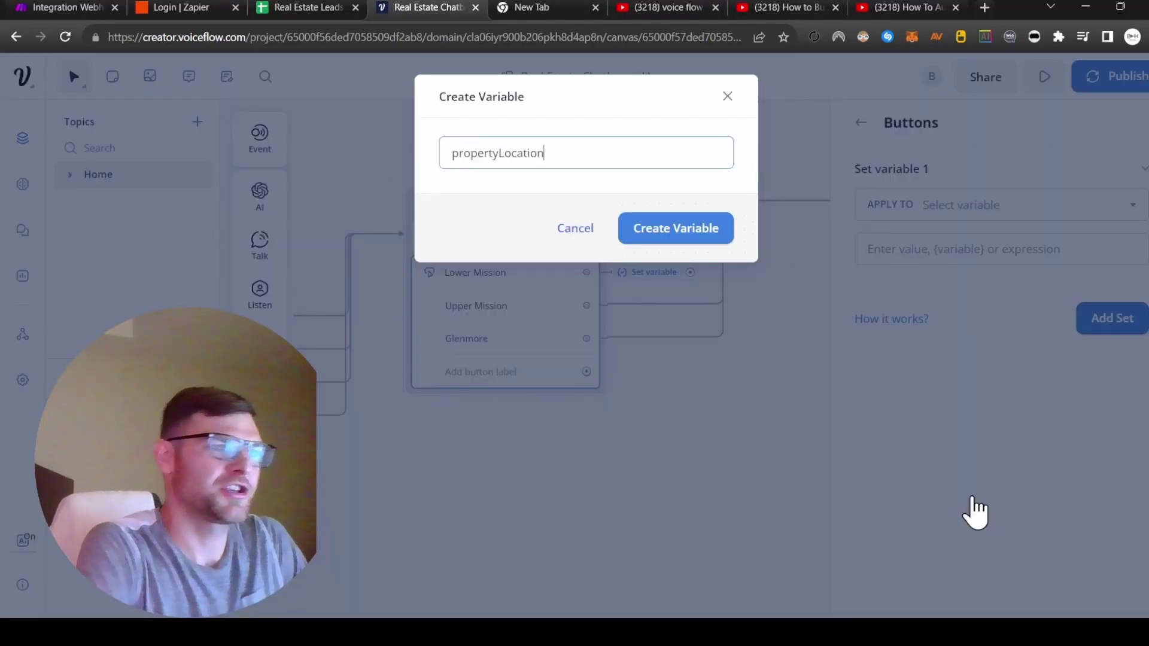
click(639, 236)
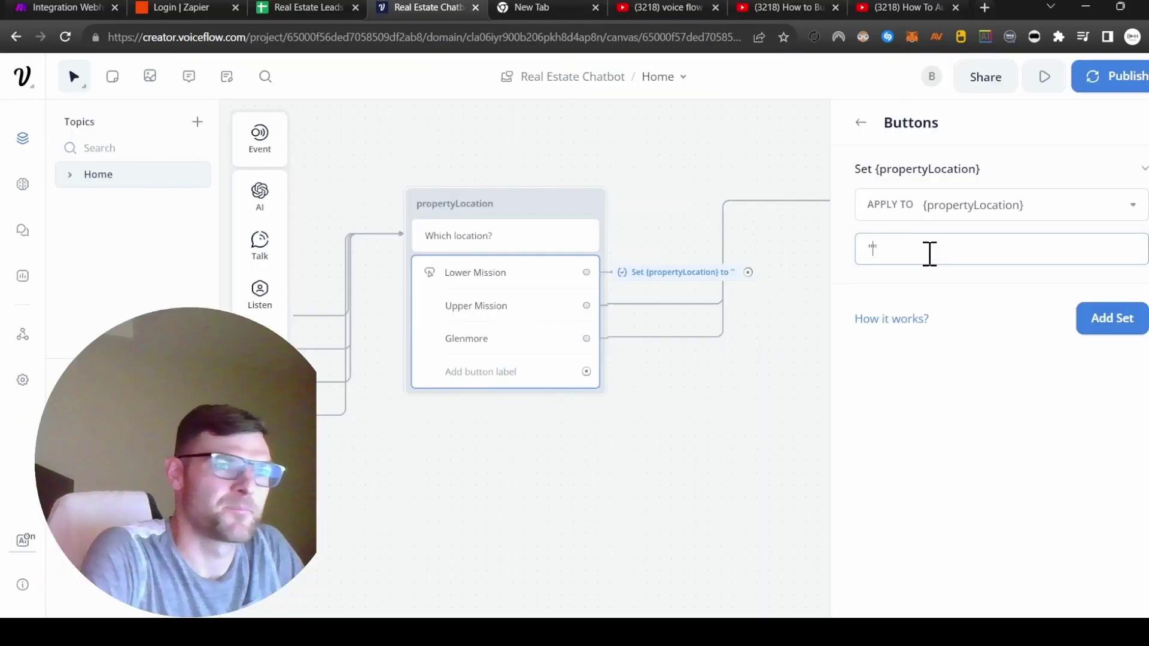
click(929, 254)
text(LM)
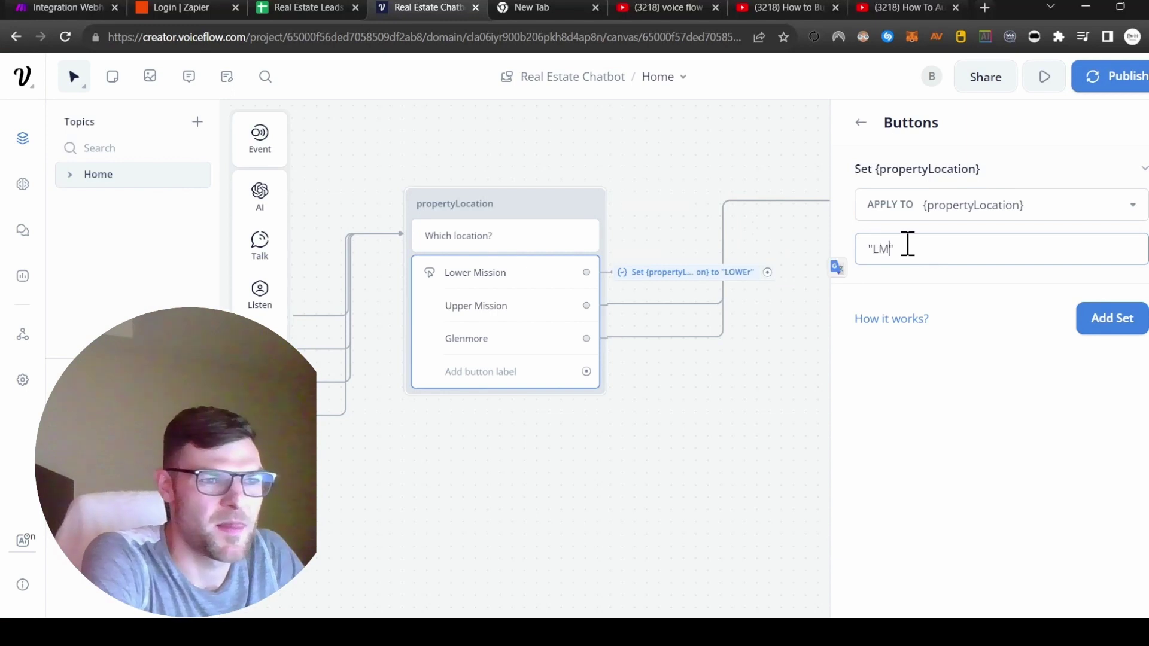
text(ISSION)
Step: Add propertyLocation assignments for Upper Mission and Glenmore, correcting the first value to LOWMISSION
click(1111, 318)
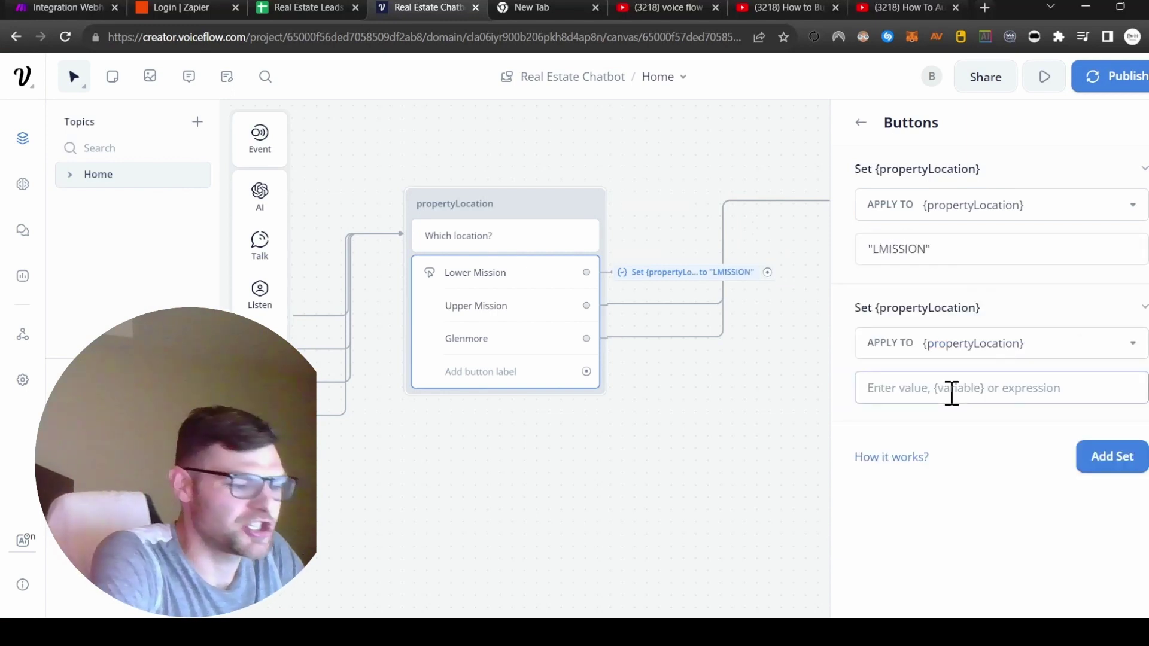
click(951, 389)
text("U)
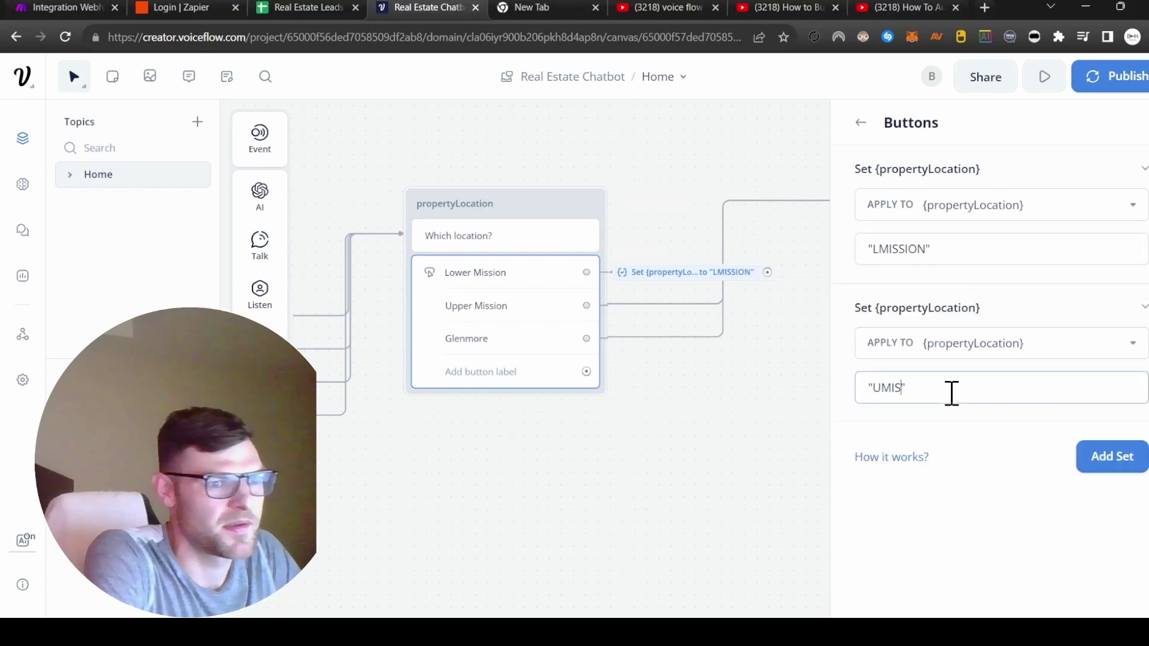
text(P)
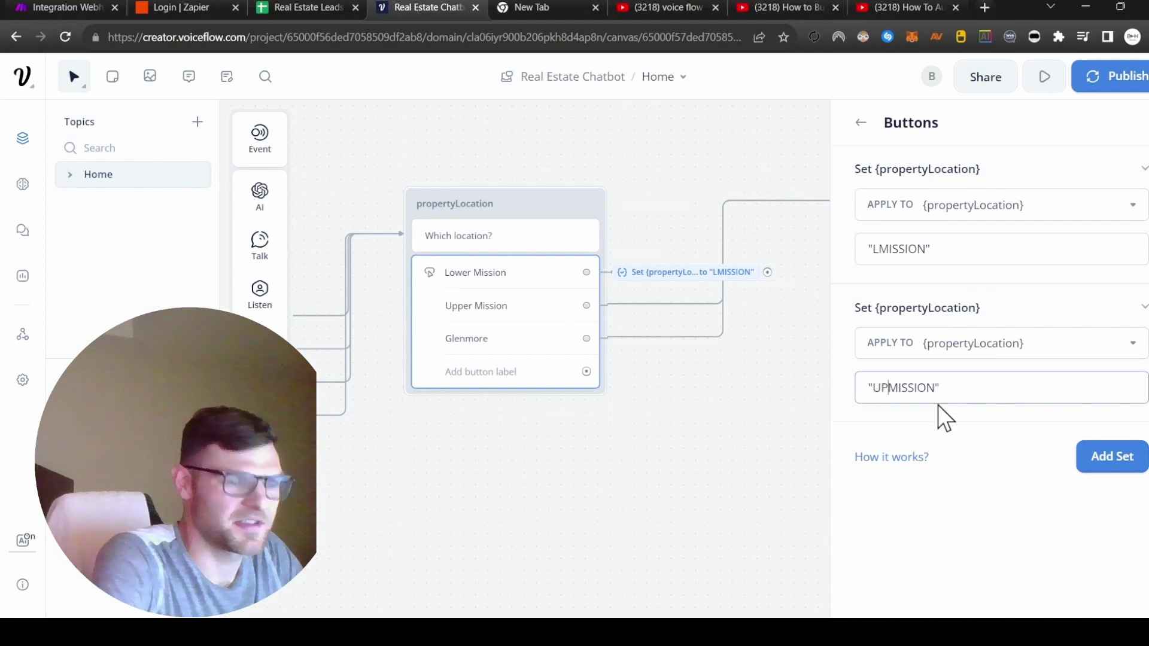
click(881, 250)
text(OW)
click(1100, 466)
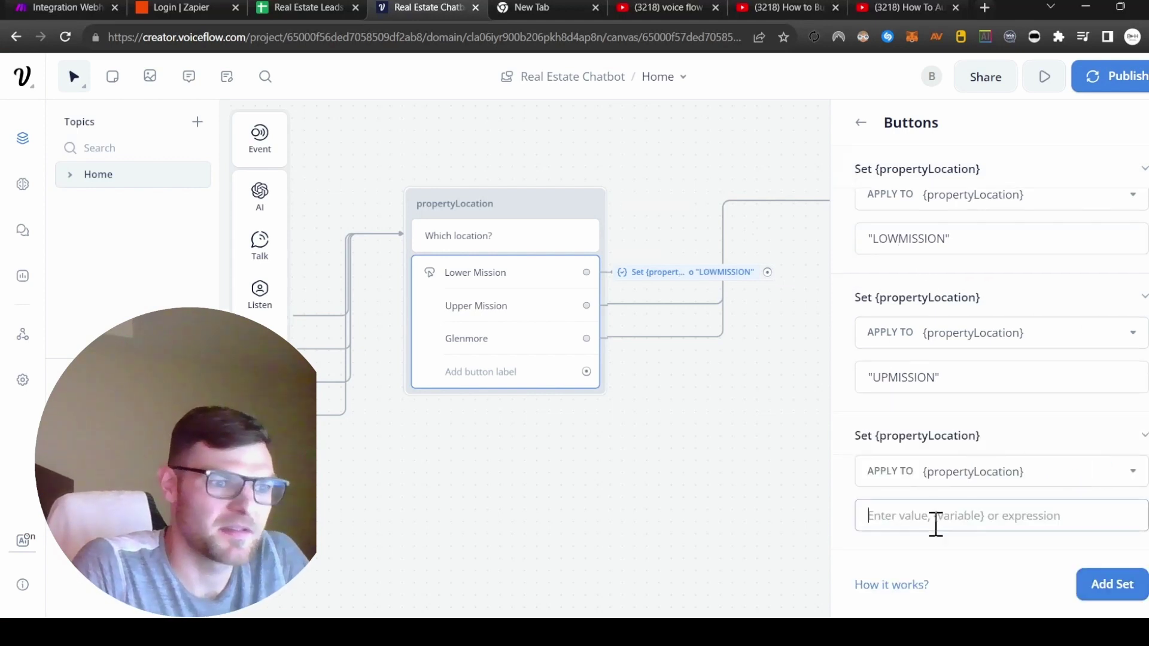
click(936, 522)
text("gL)
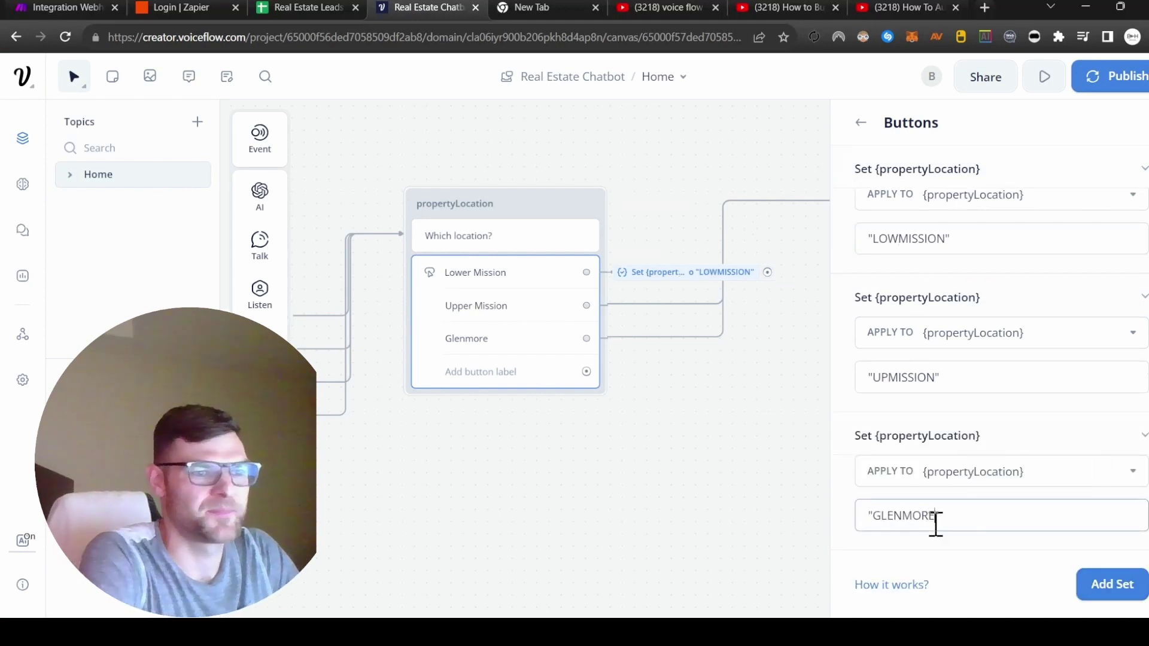
click(687, 466)
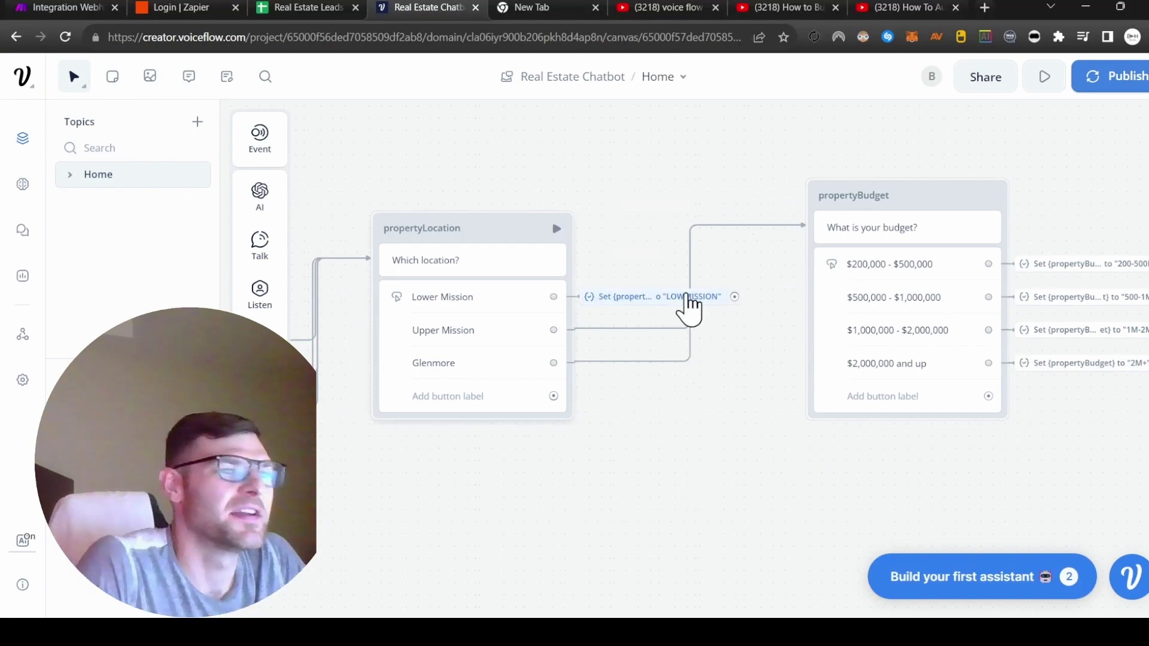
Step: Confirm LOWMISSION and UPMISSION for the Mission answers and nudge New Block 8 upward
click(710, 294)
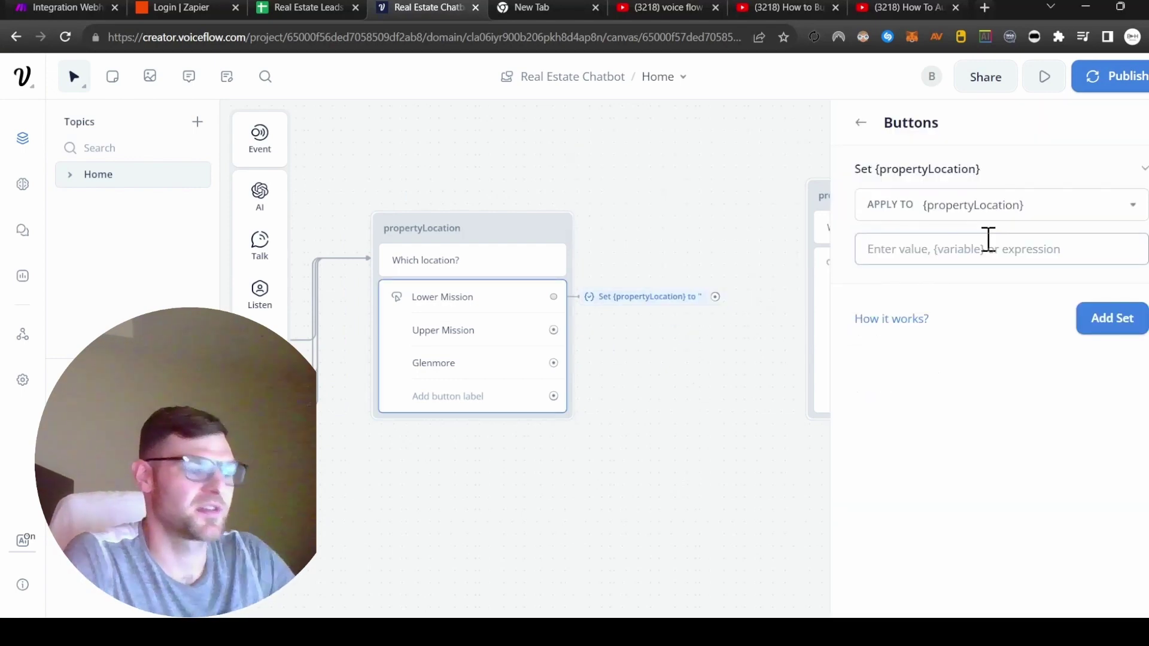
text("LOWMISSION)
key(Return)
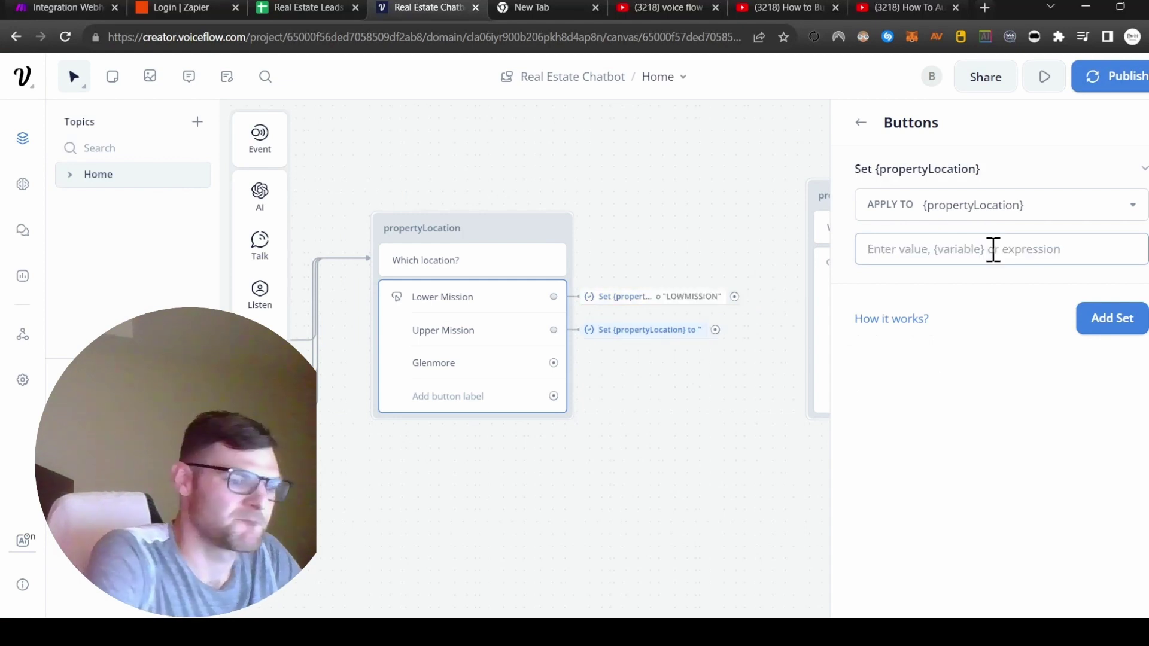
text("UPMISSION)
key(Return)
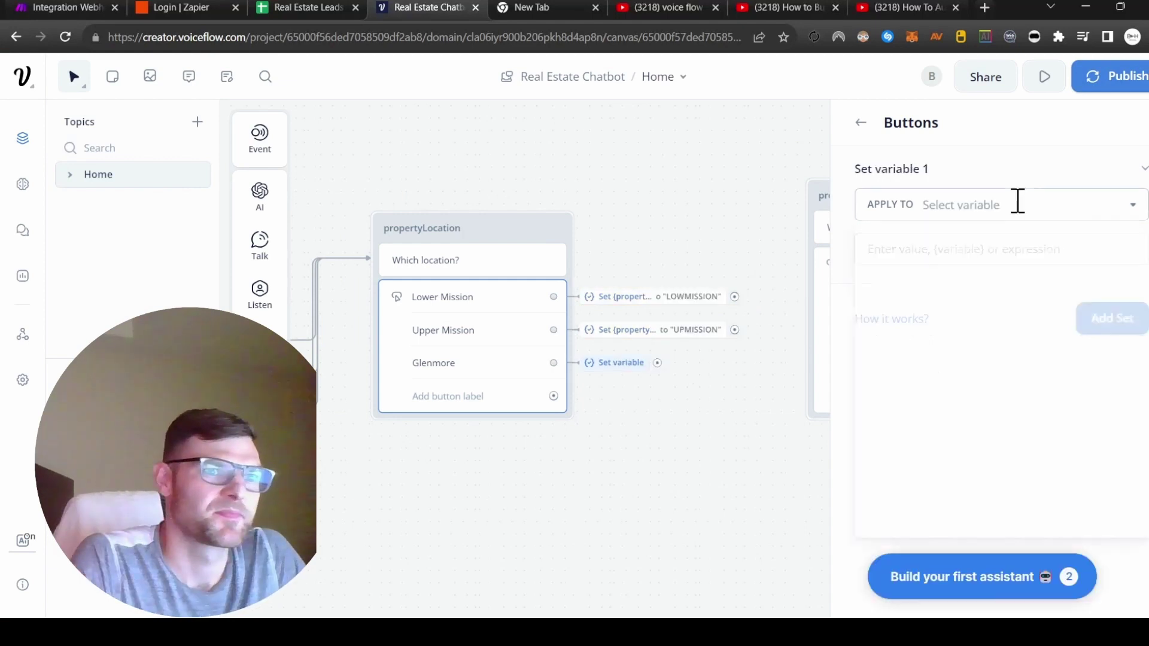
text("GLENMORE)
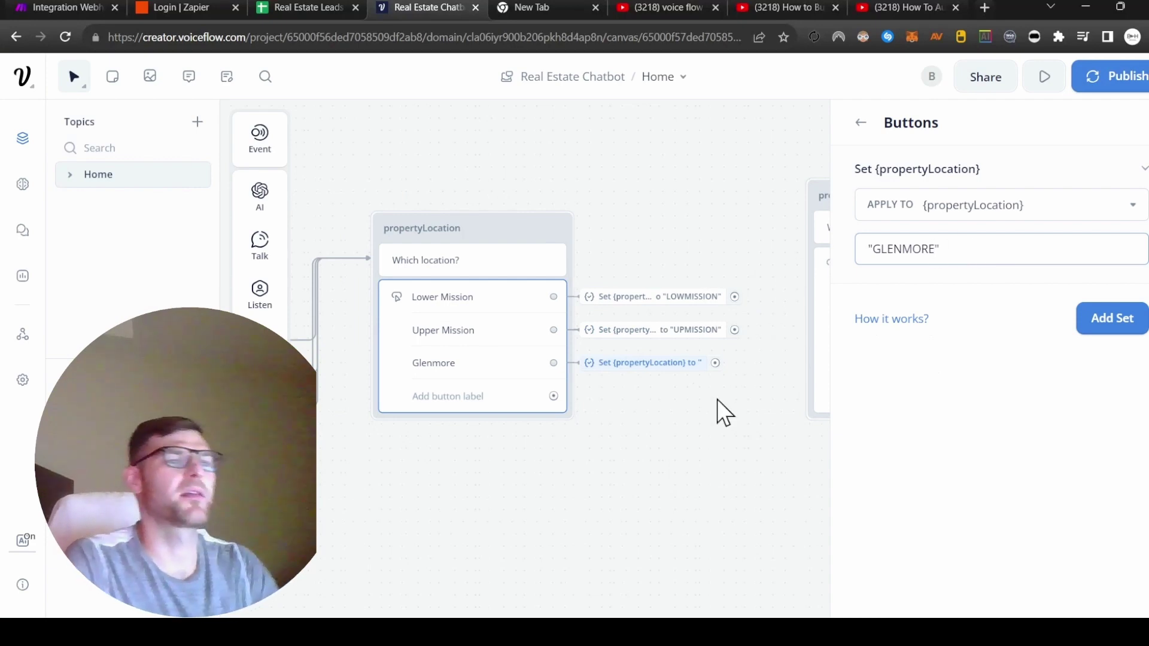
click(717, 400)
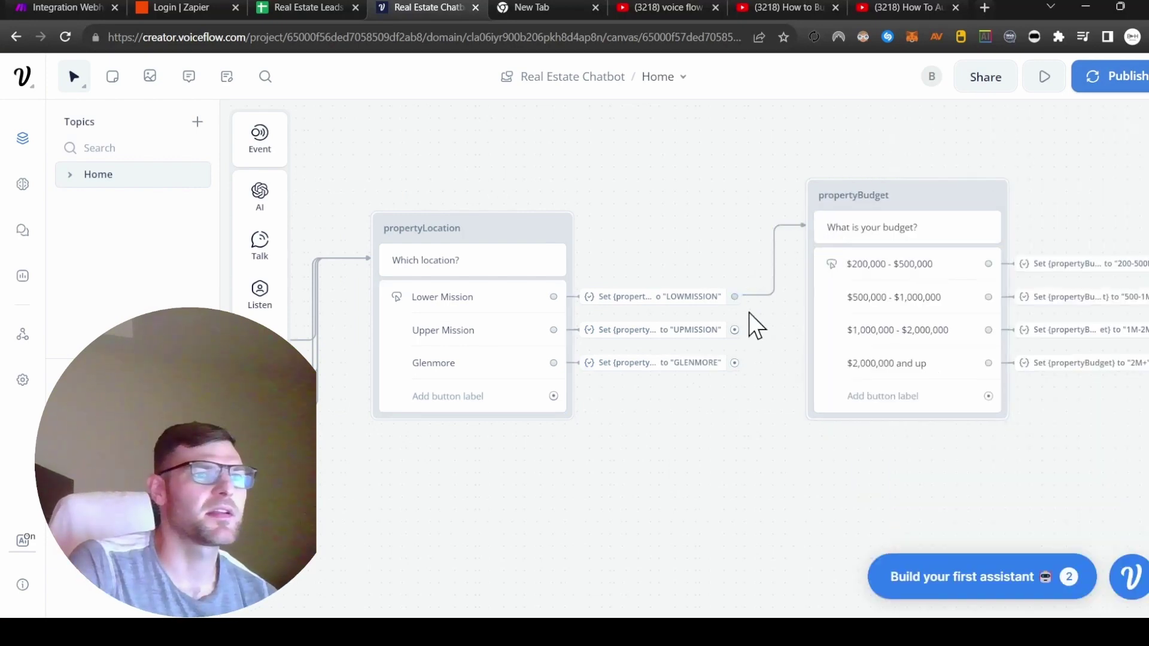
scroll(741, 341, right, 10)
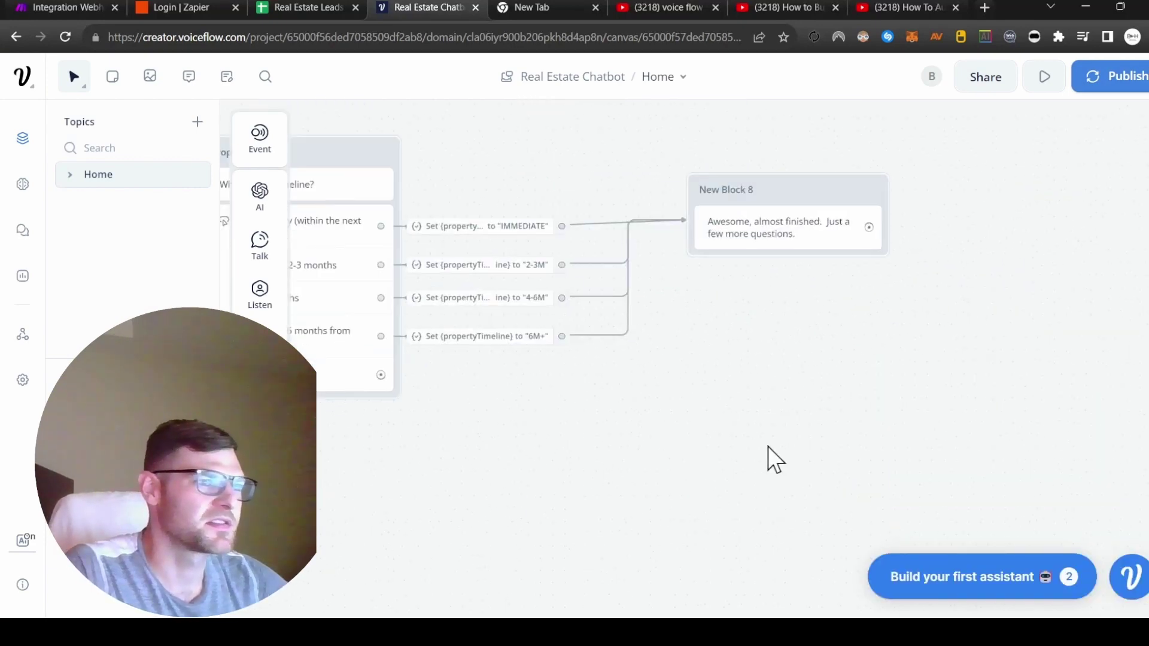
drag(776, 171, 769, 133)
key(r)
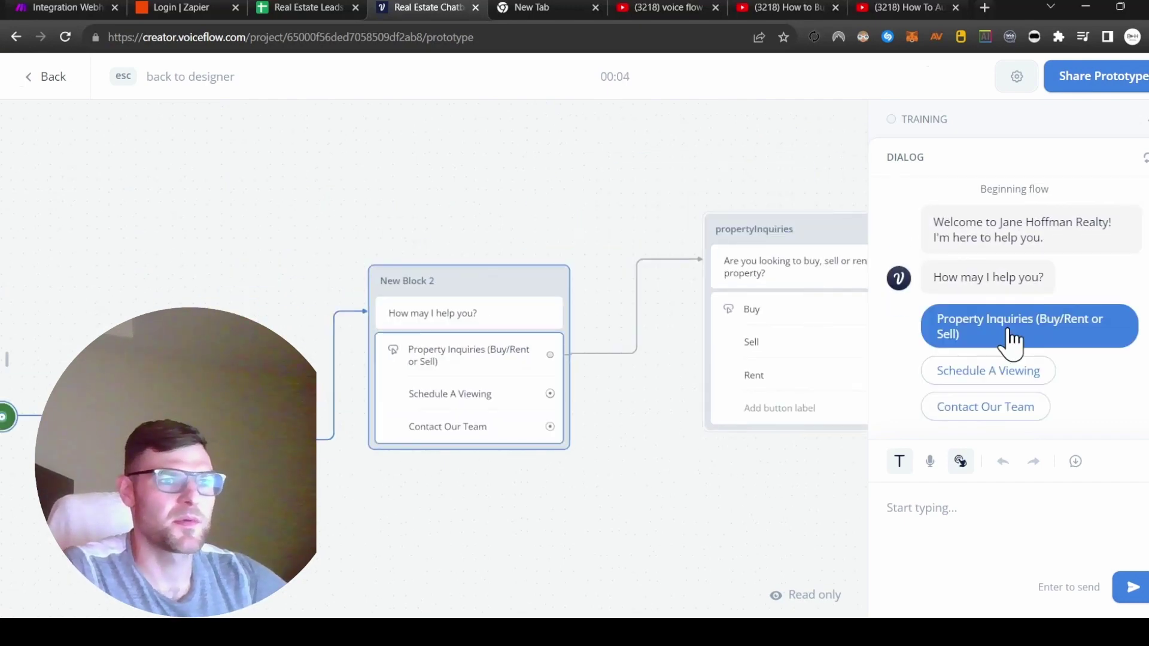
click(1015, 330)
click(942, 400)
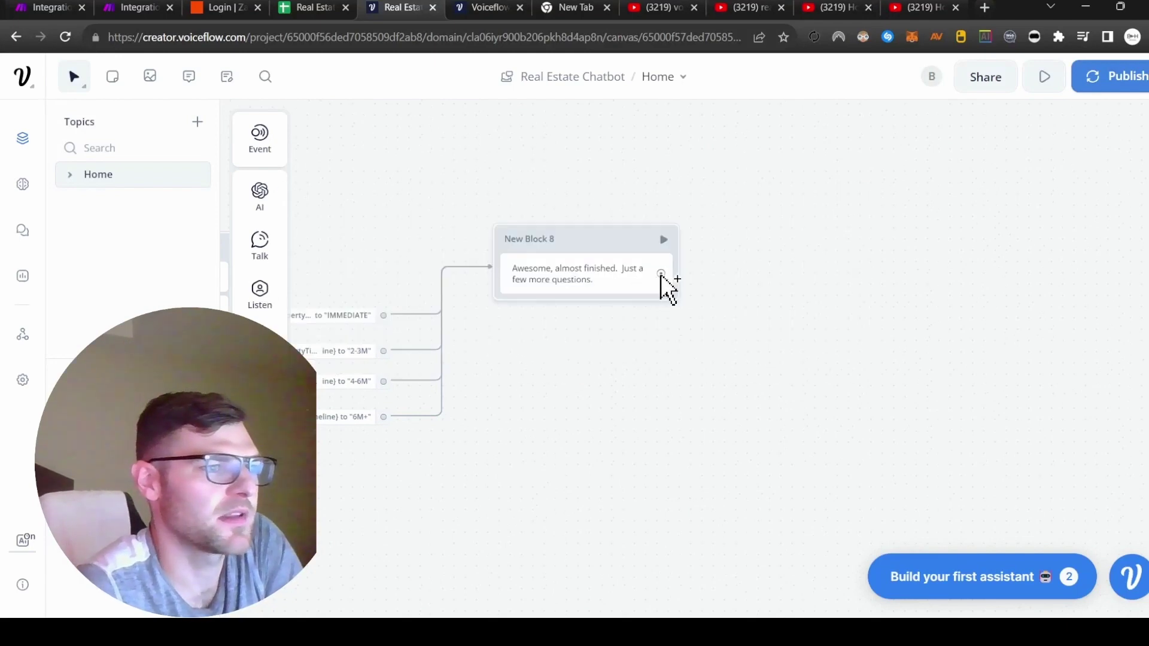
Step: Add a new block after New Block 8 with the message 'What is your Full Name?'
drag(660, 273, 767, 357)
mouse_move(799, 382)
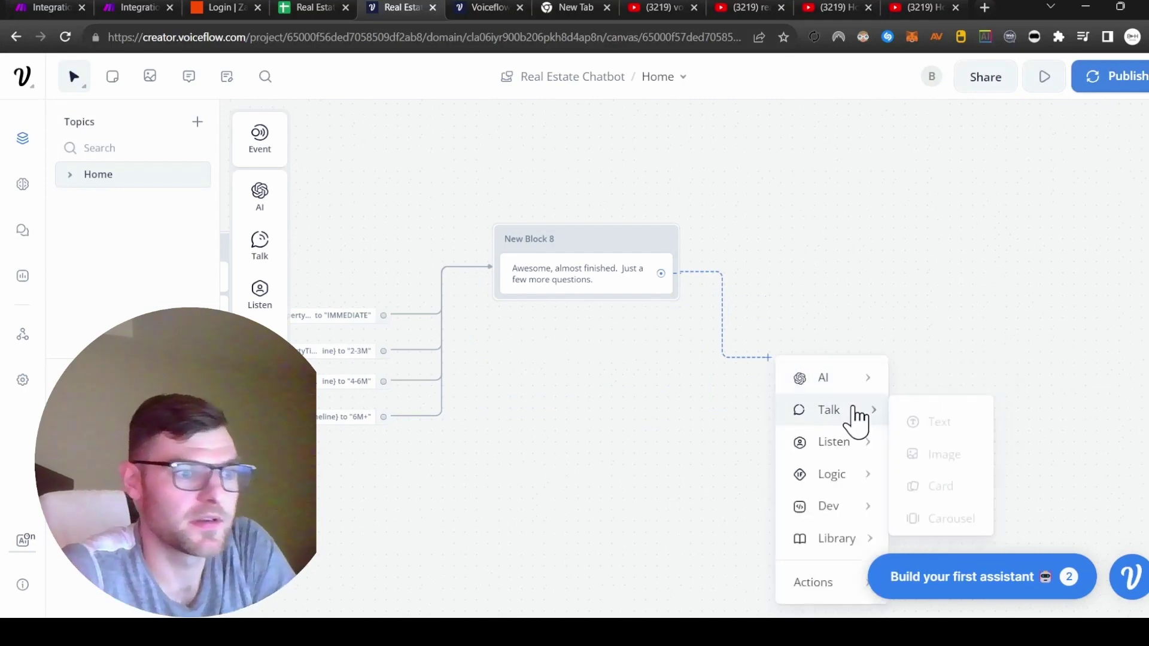
click(933, 414)
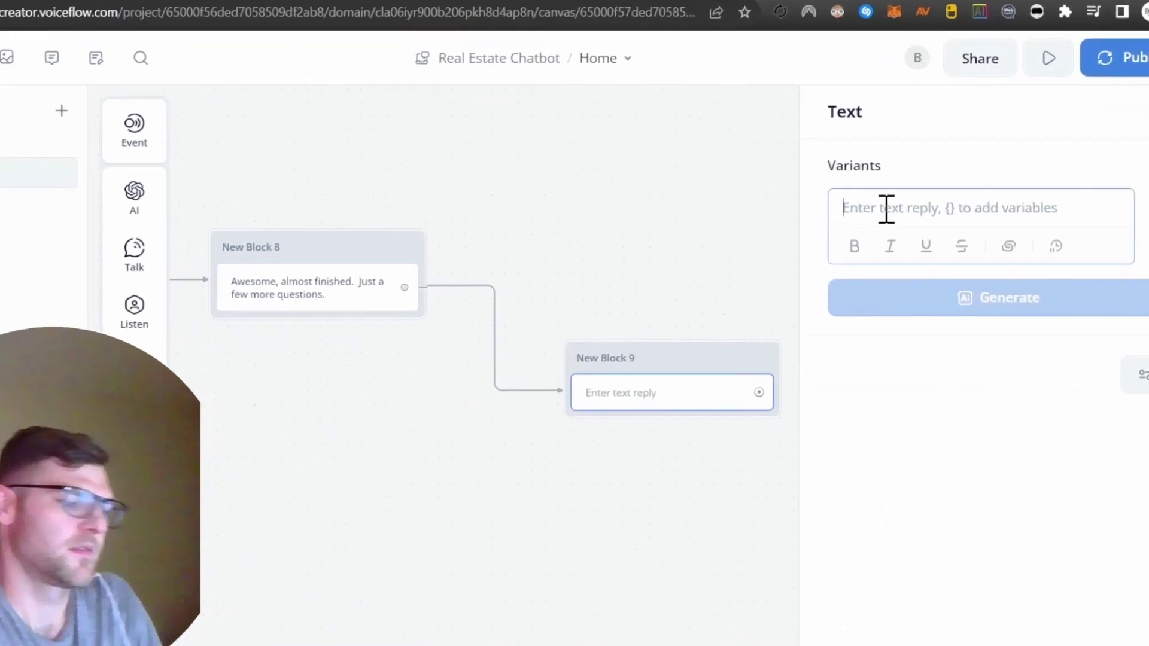
text(W)
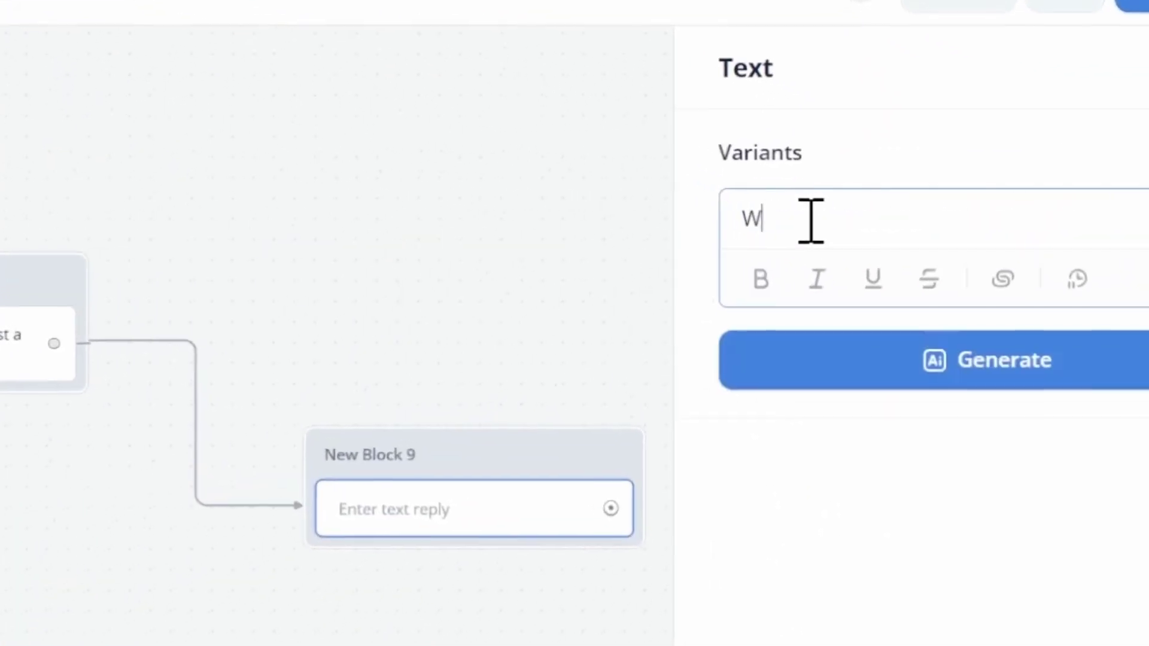
text(hat is your)
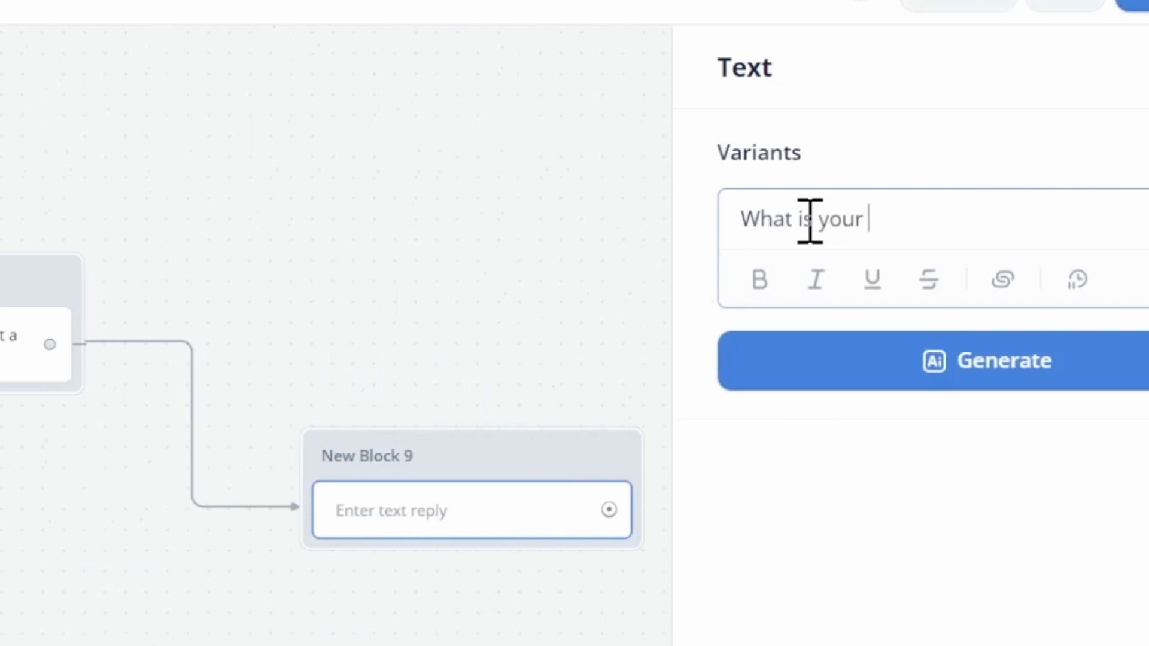
text( Full Name?)
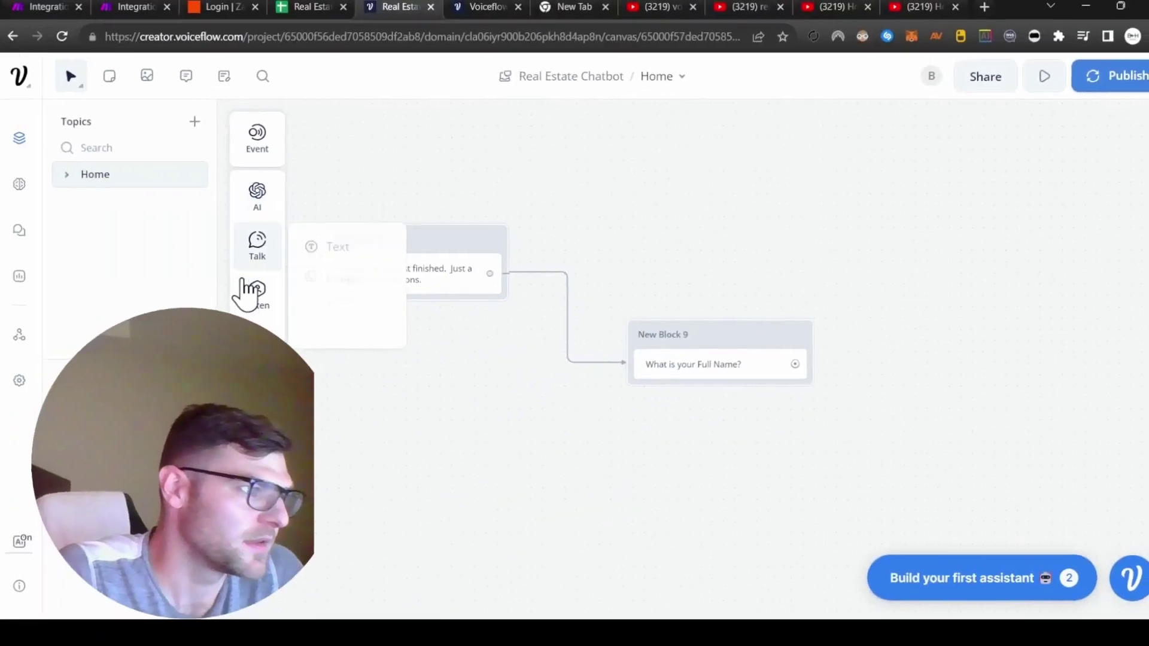
Step: Add a capture step to New Block 9 that saves the reply to {Name}
mouse_move(259, 293)
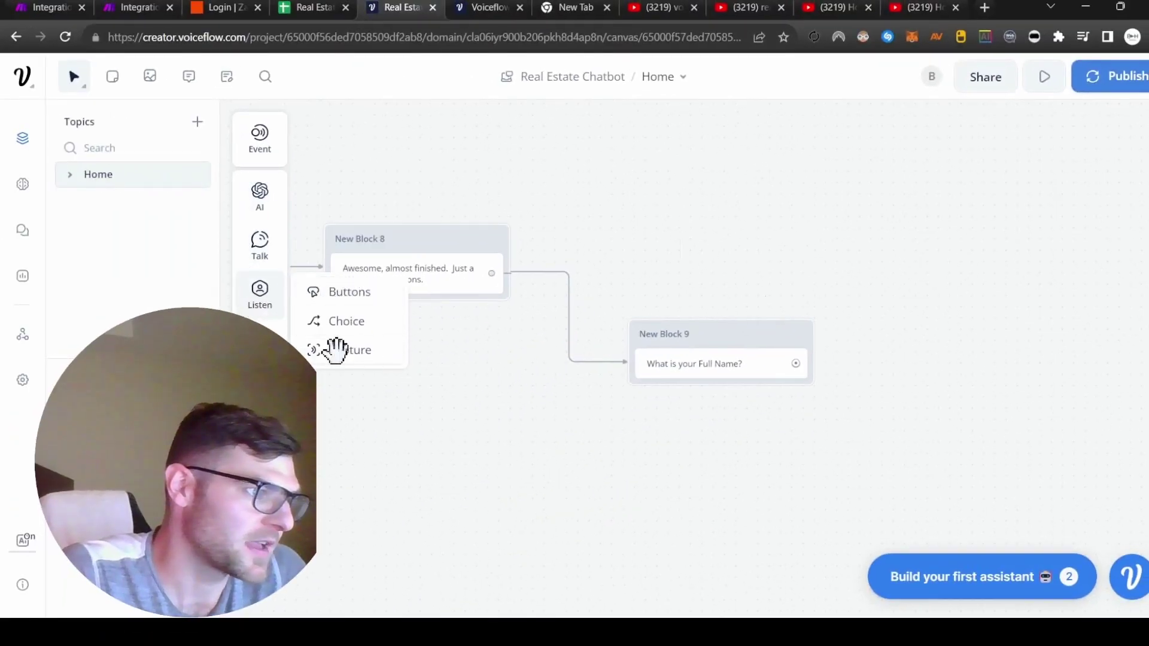
drag(341, 351, 715, 404)
scroll(993, 389, down, 5)
scroll(984, 425, up, 5)
scroll(987, 478, down, 5)
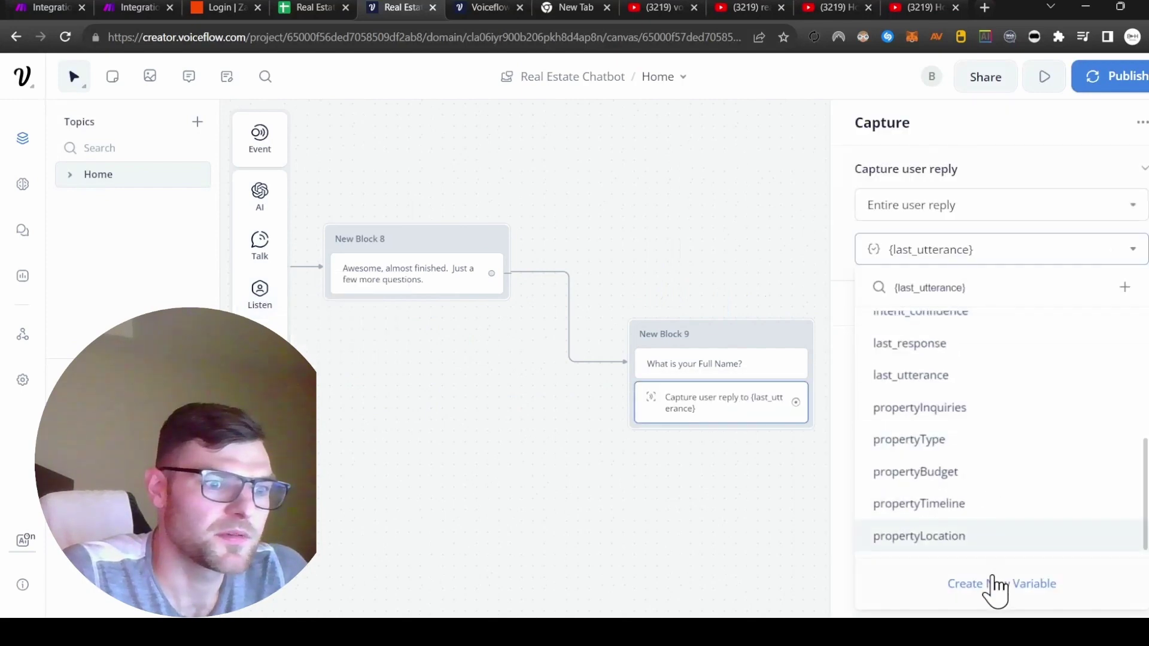
click(994, 585)
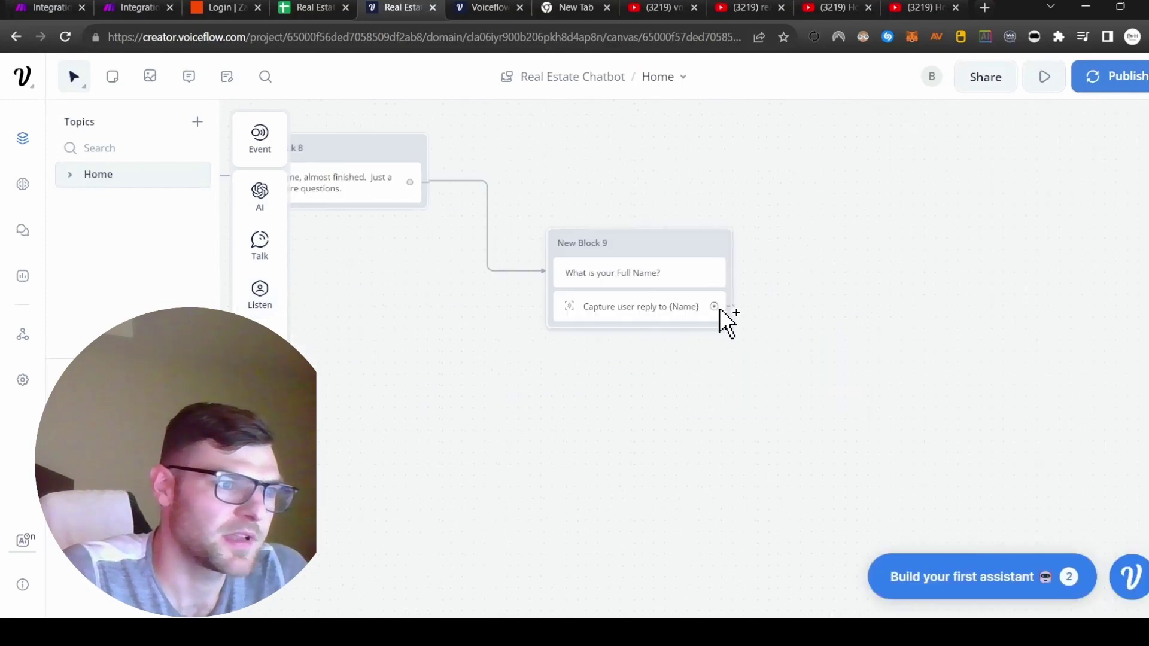
Step: Create New Block 10 after the name capture with the question 'What is your email?'
drag(713, 306, 831, 190)
mouse_move(897, 255)
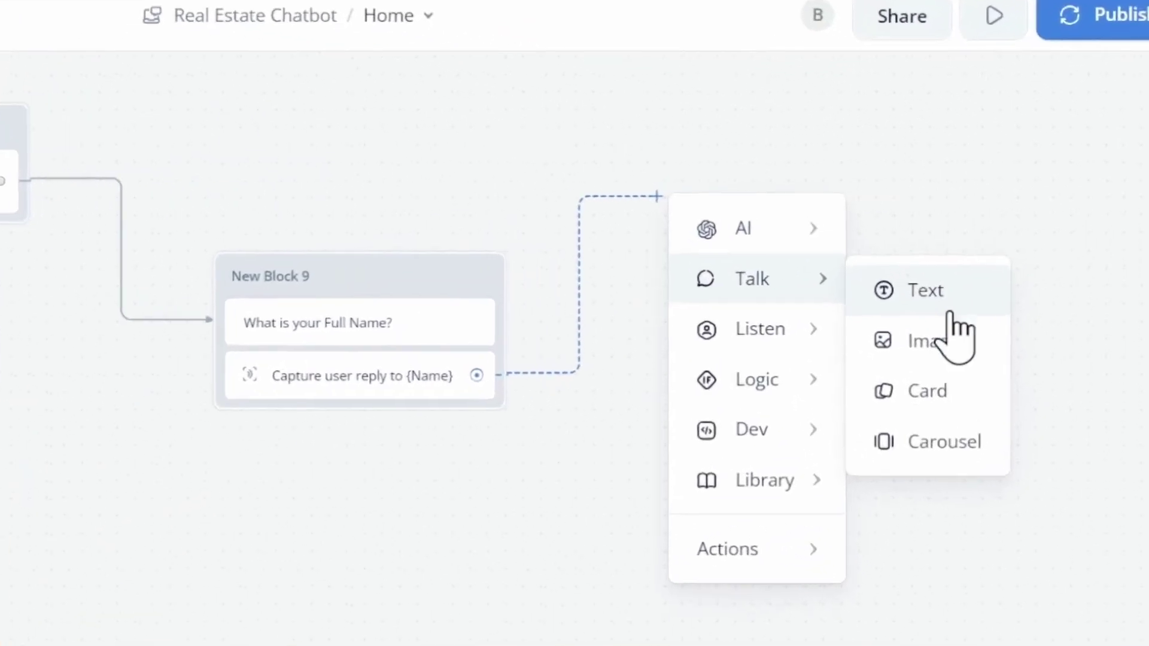
mouse_move(895, 278)
click(1002, 354)
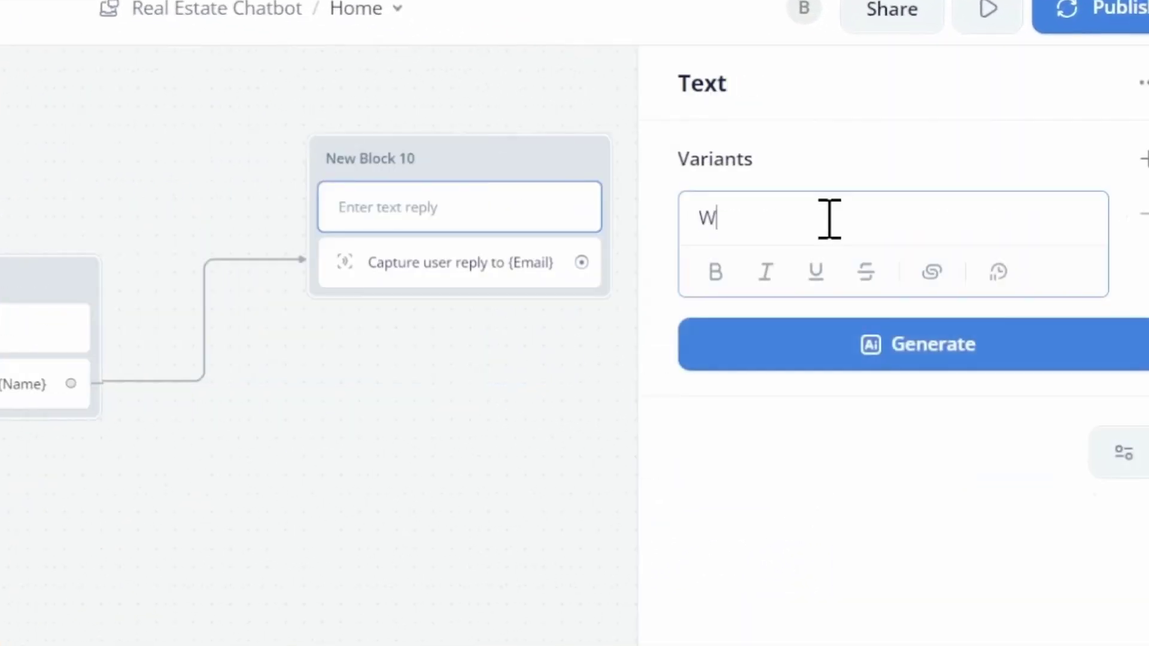
text(r email?)
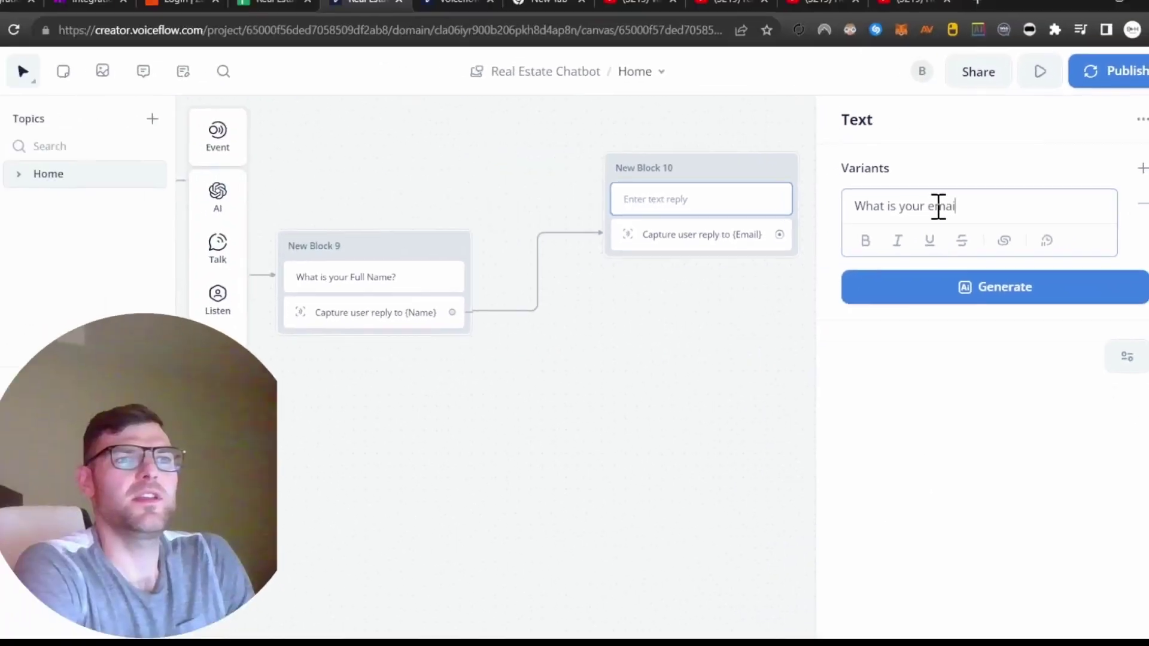
click(710, 379)
drag(737, 245, 804, 328)
Step: Add New Block 11 with the message 'What is your Phone Number?'
mouse_move(867, 369)
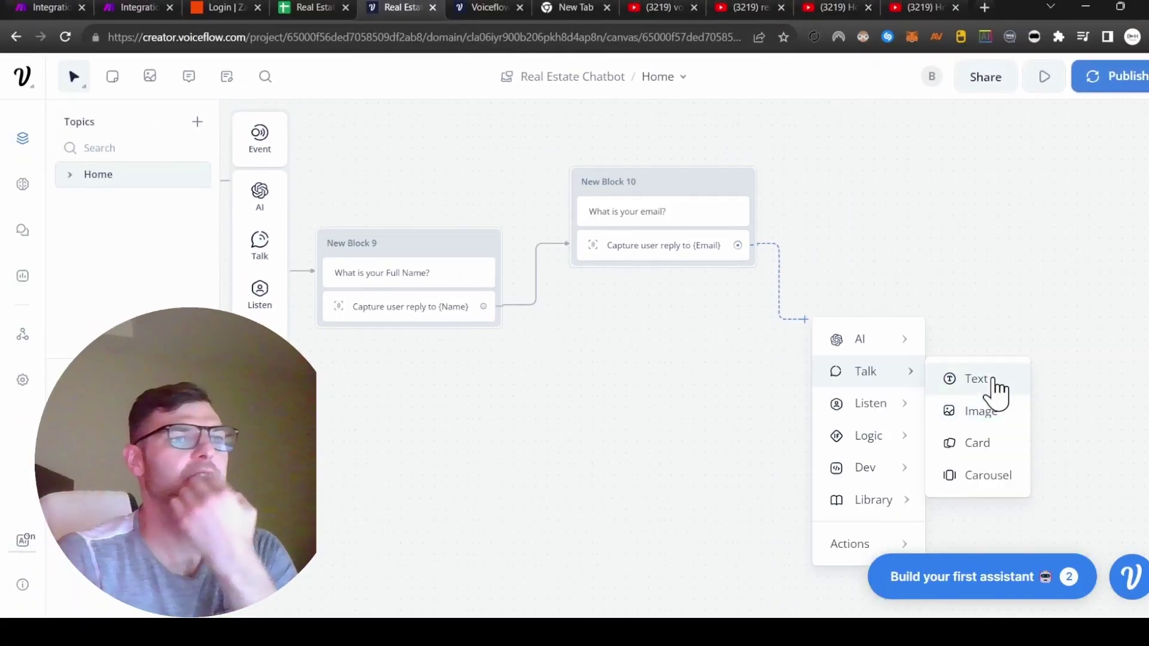
click(993, 385)
text(What)
text( is your Phone Nu)
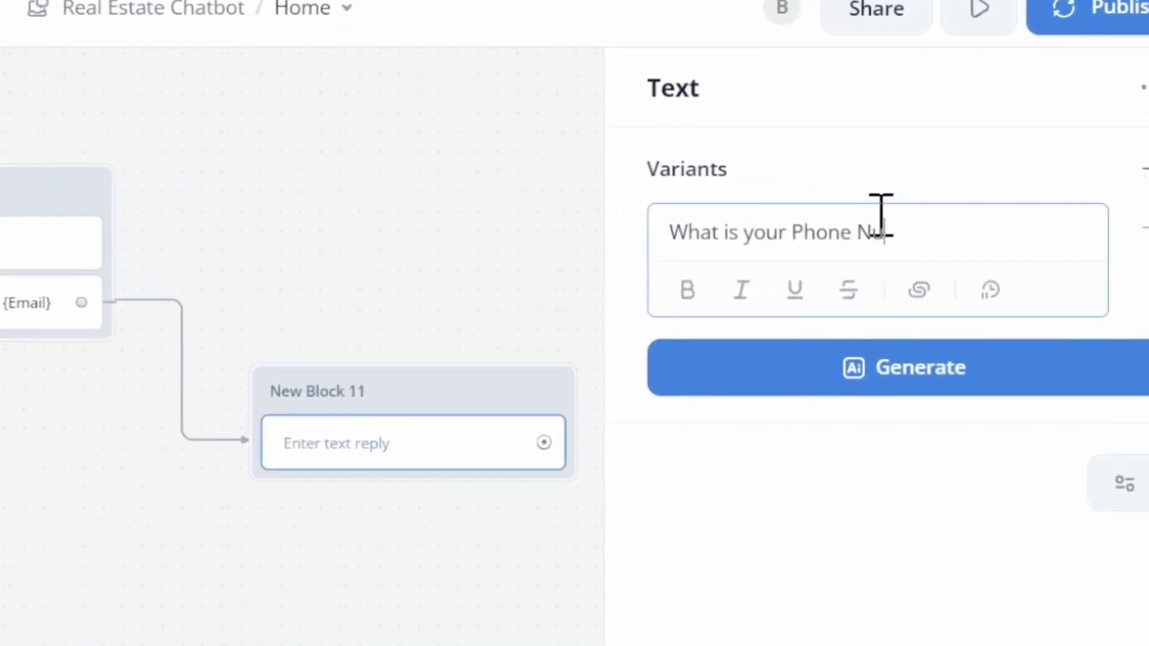
text(mber?)
key(Escape)
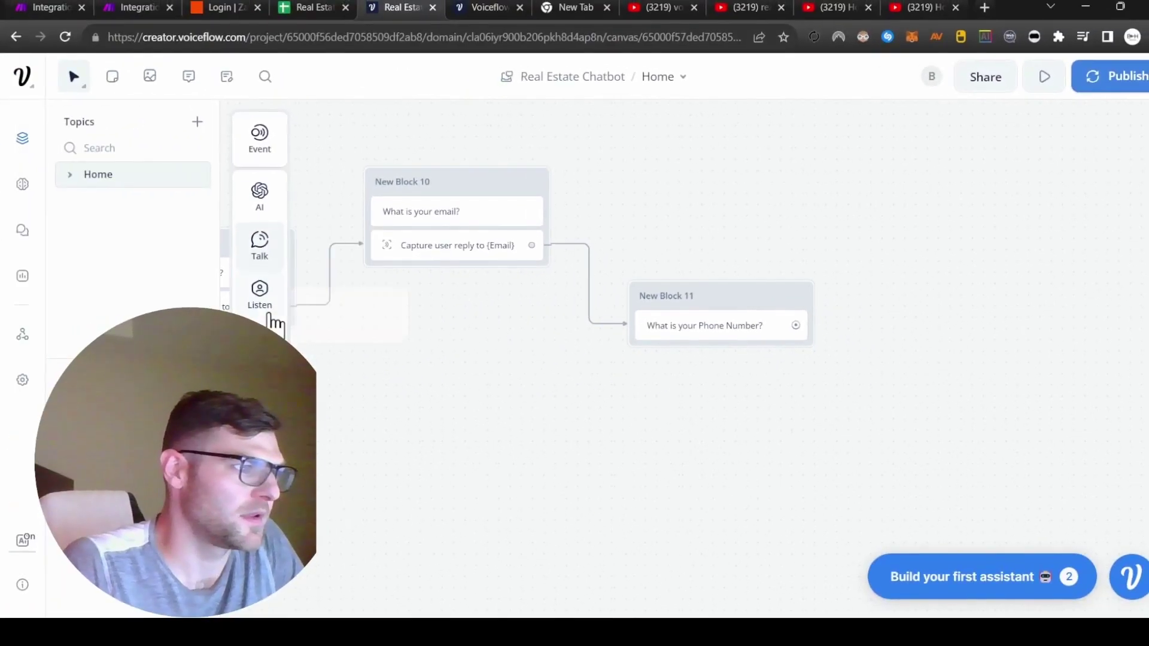
Step: Add a capture step to New Block 11 saving the reply to {Phone}
mouse_move(0, 397)
drag(0, 486, 419, 513)
drag(724, 365, 724, 366)
click(1017, 250)
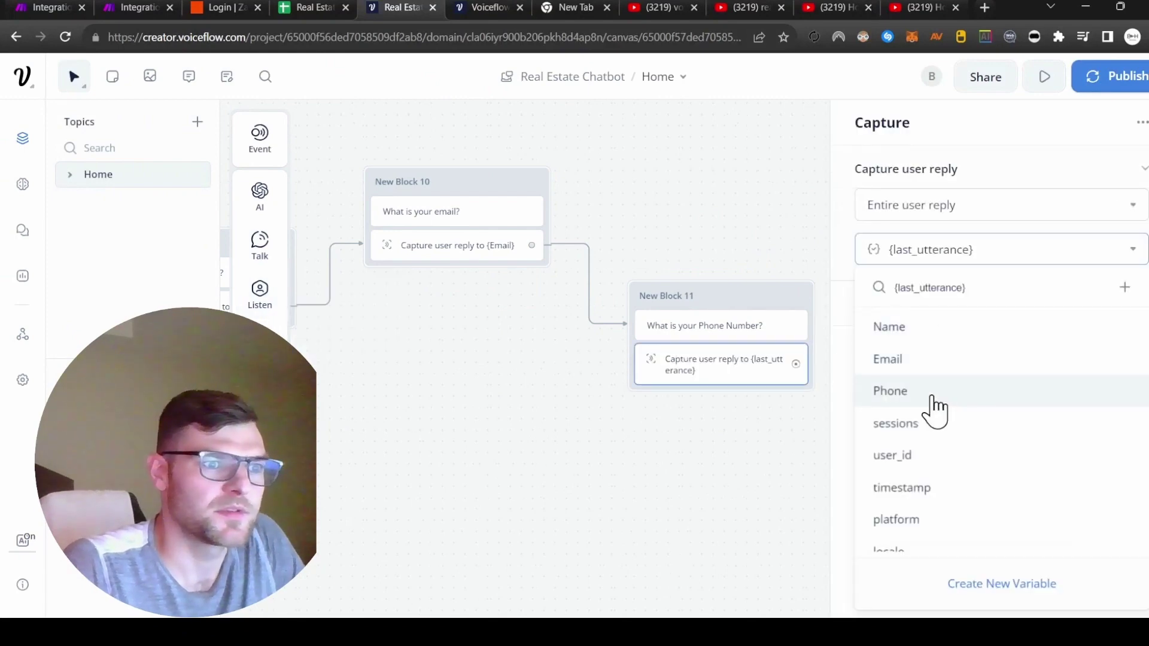
click(926, 395)
click(564, 308)
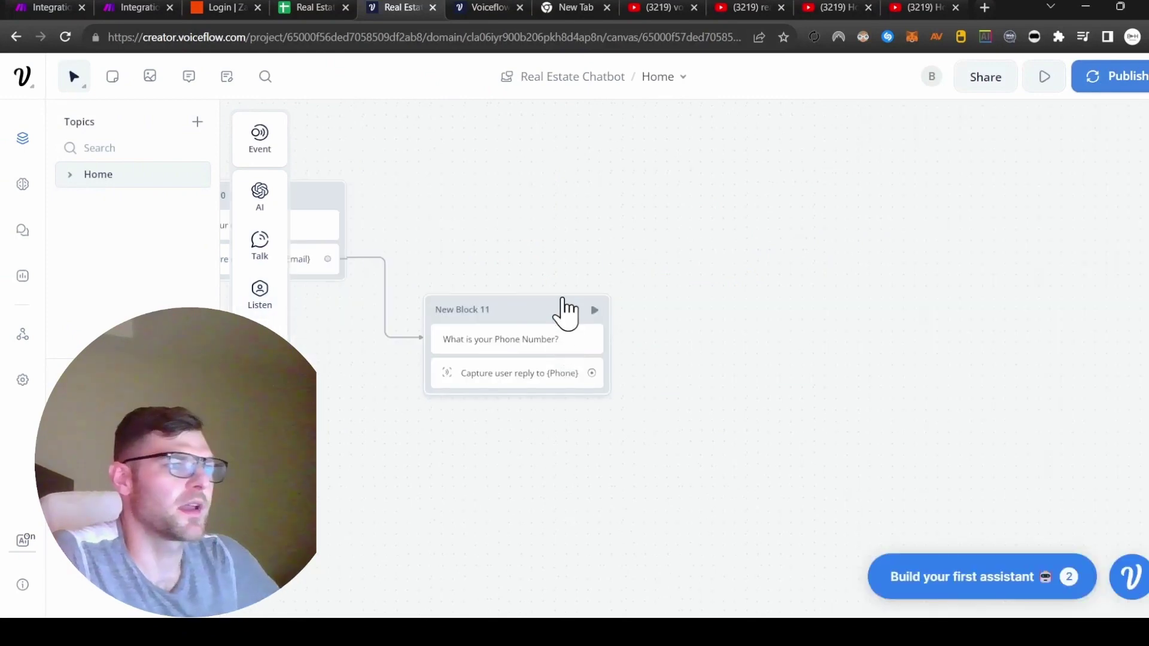
scroll(564, 307, left, 2)
scroll(651, 443, right, 3)
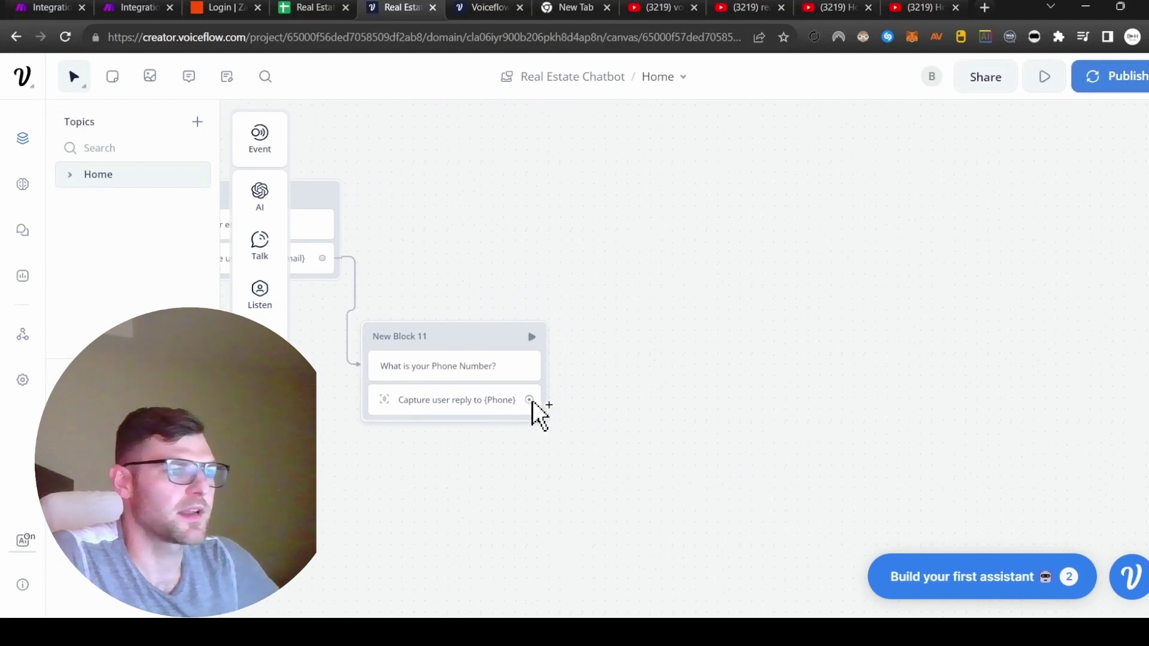
drag(533, 401, 699, 217)
mouse_move(761, 347)
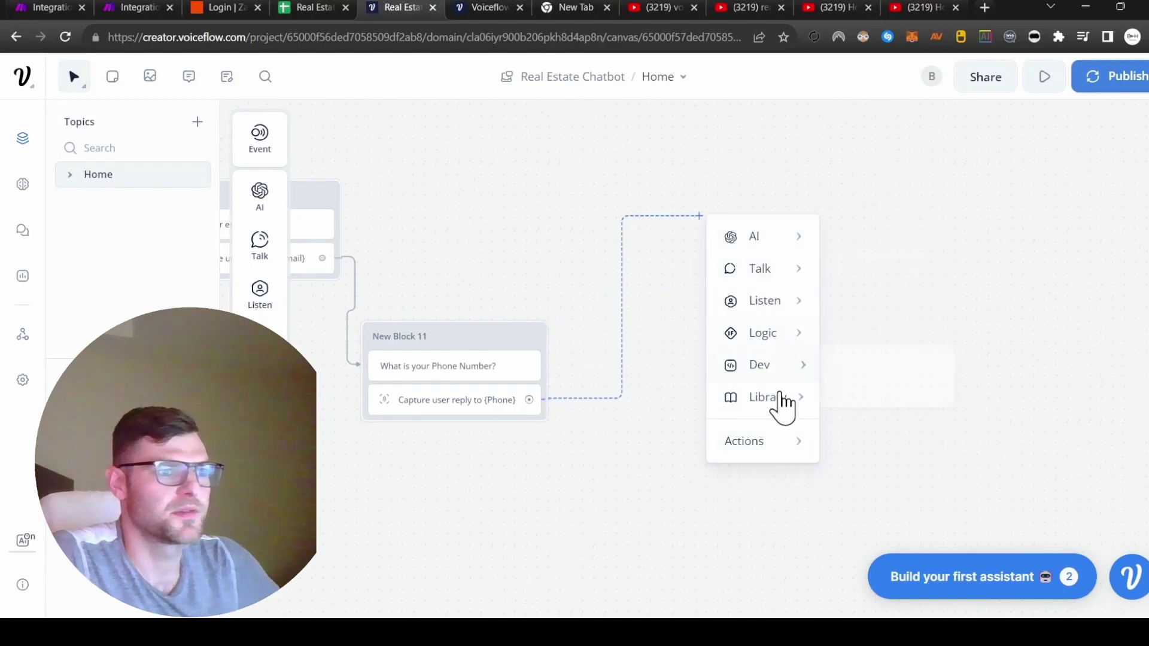
Step: Add an API step in New Block 12 using the POST method with a request body
mouse_move(757, 367)
click(868, 372)
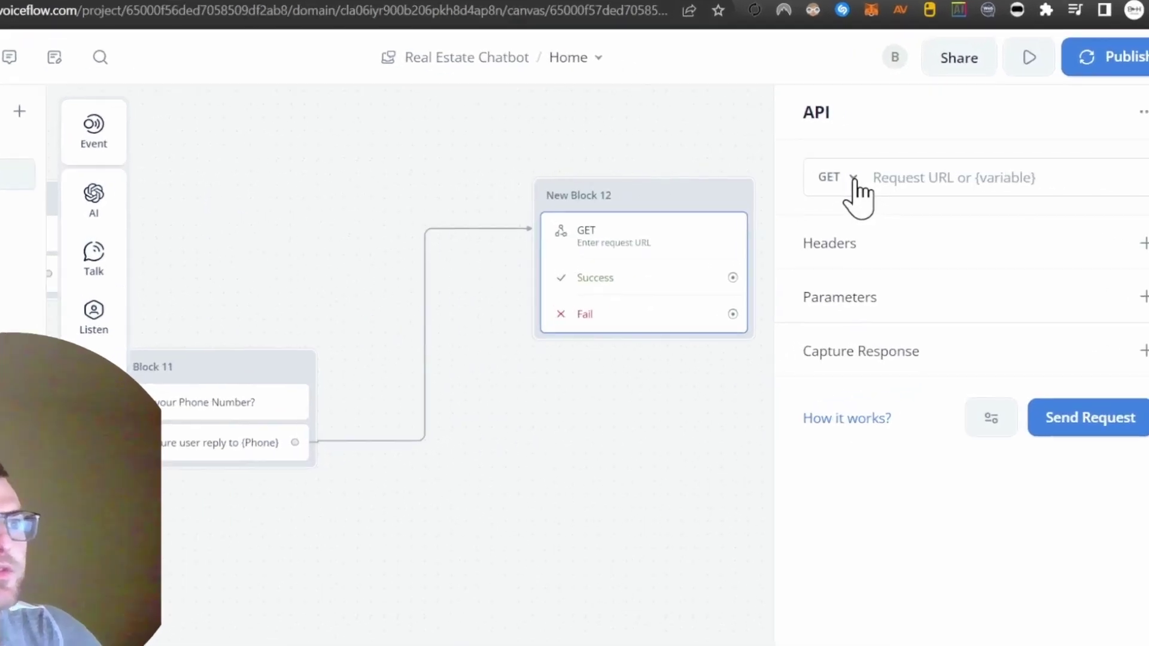
click(894, 181)
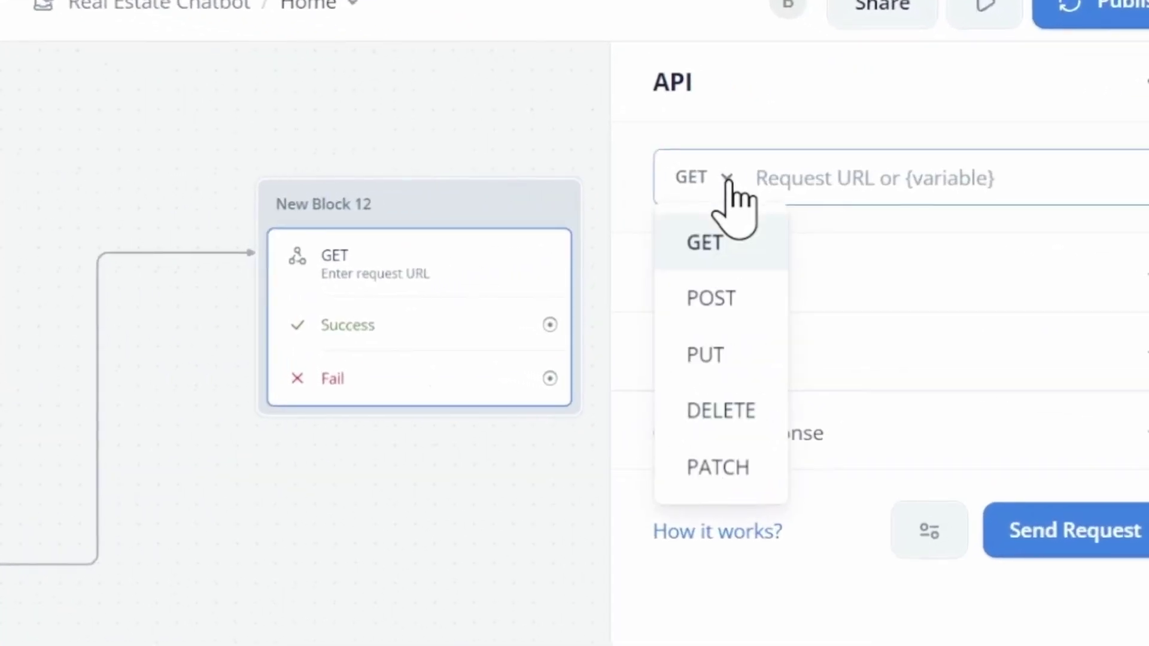
click(724, 301)
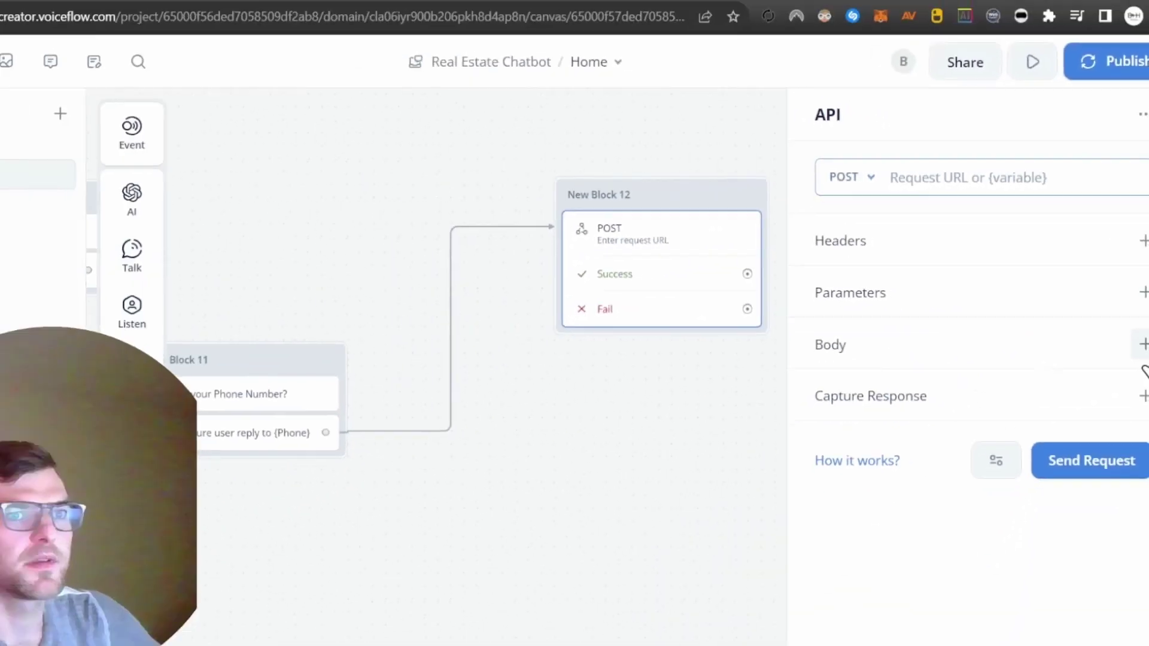
click(1146, 432)
scroll(730, 326, down, 2)
click(731, 325)
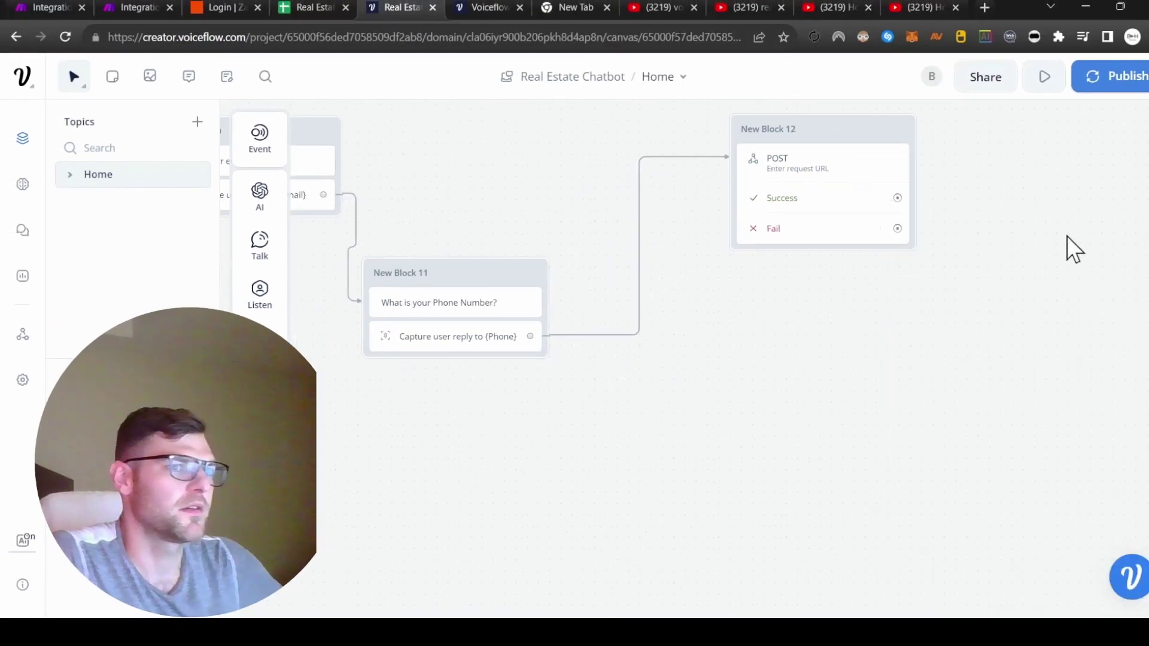
scroll(792, 387, up, 2)
Step: Add body field propertyInquiries mapped to {propertyInquiries} and a propertyType key
click(758, 270)
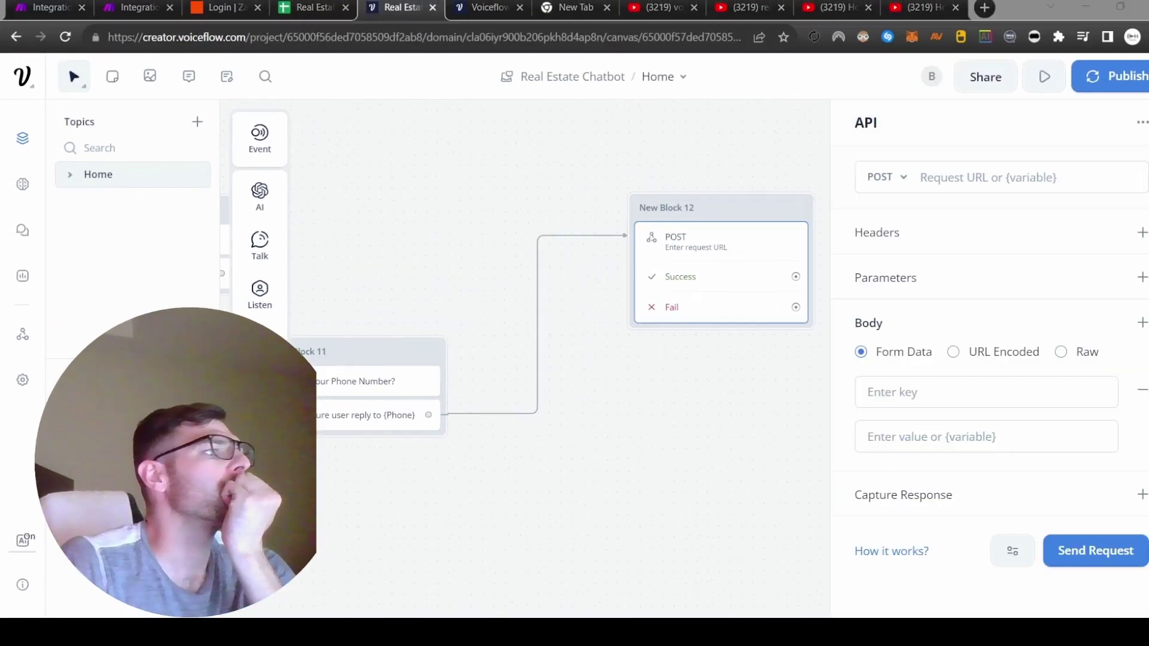
click(937, 393)
text(propertyInquiries)
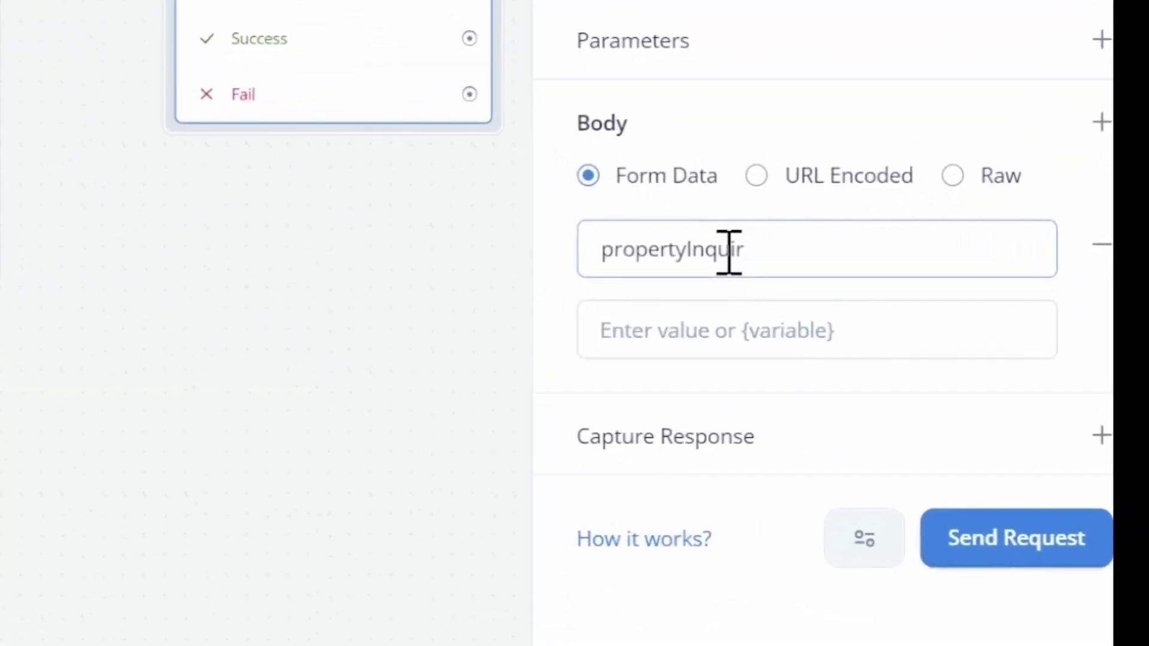
key(Tab)
text({)
click(712, 263)
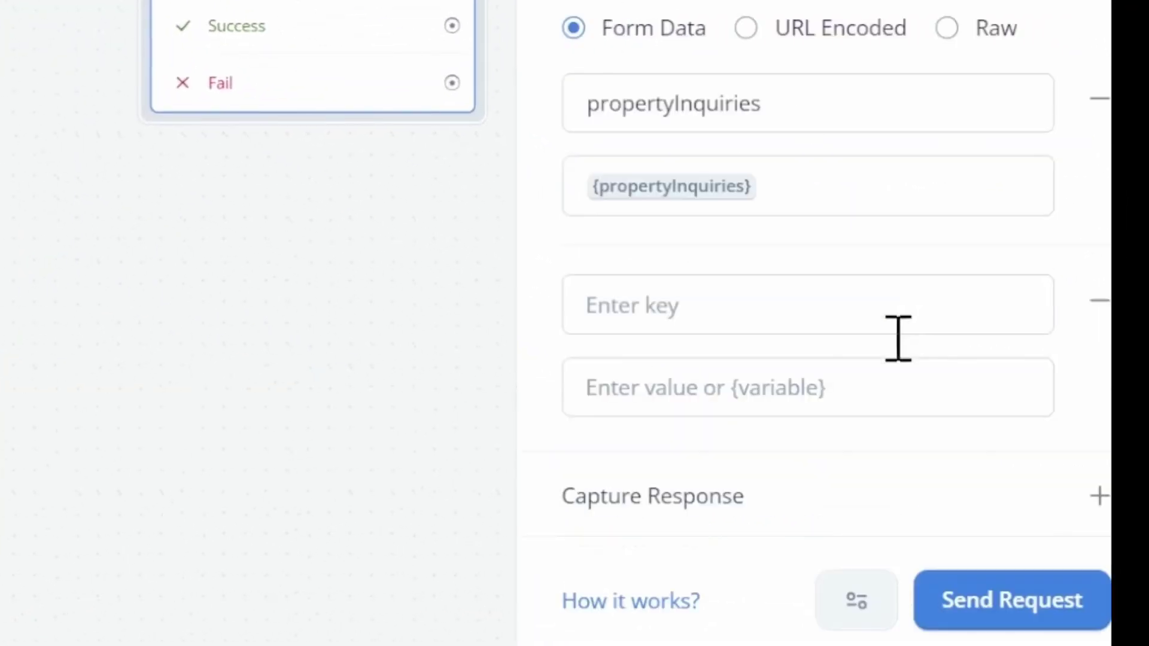
click(700, 310)
text(propertyT)
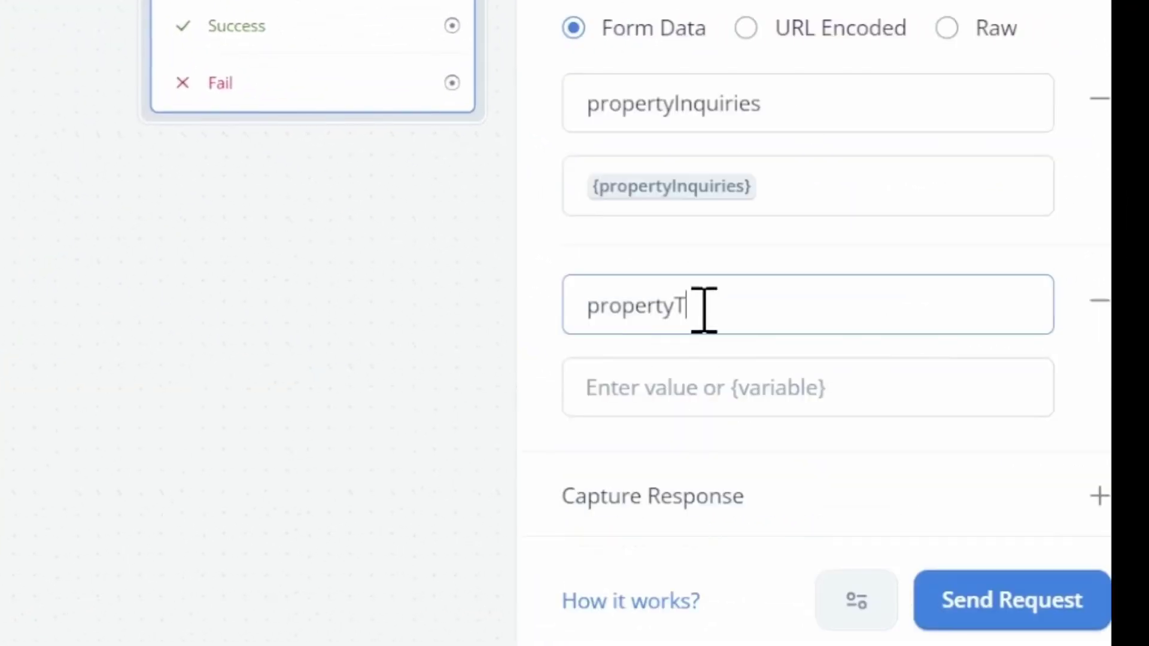
text(yper)
key(Tab)
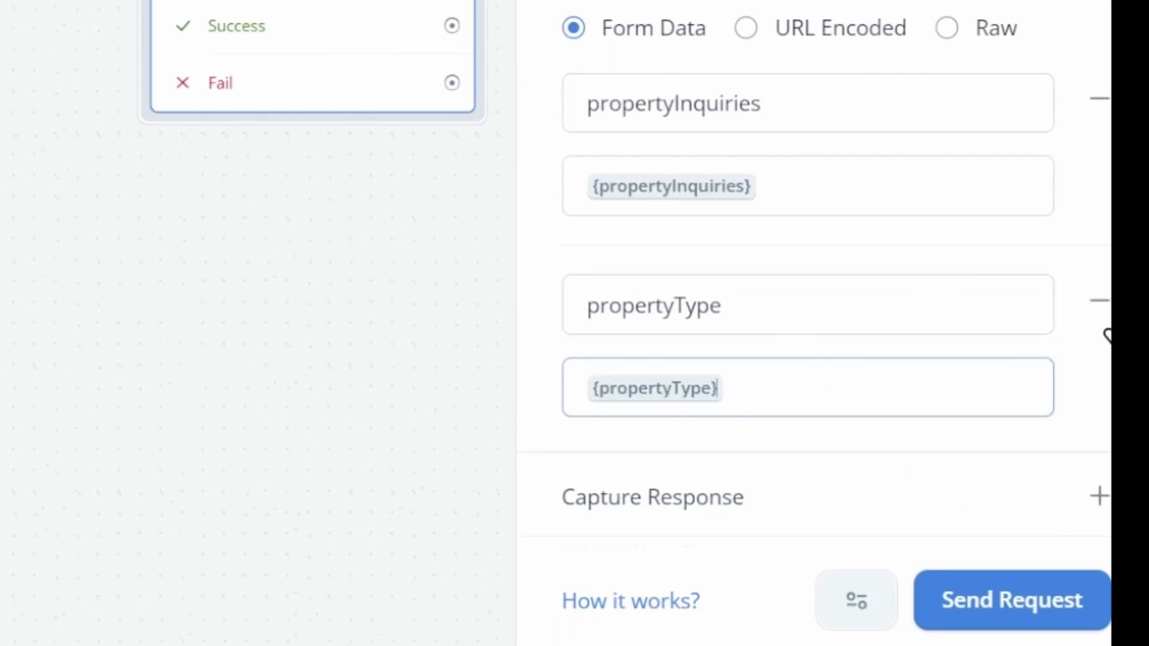
Step: Add a propertyLocation body field mapped to the {propertyLocation} variable
click(1102, 13)
scroll(1047, 264, down, 3)
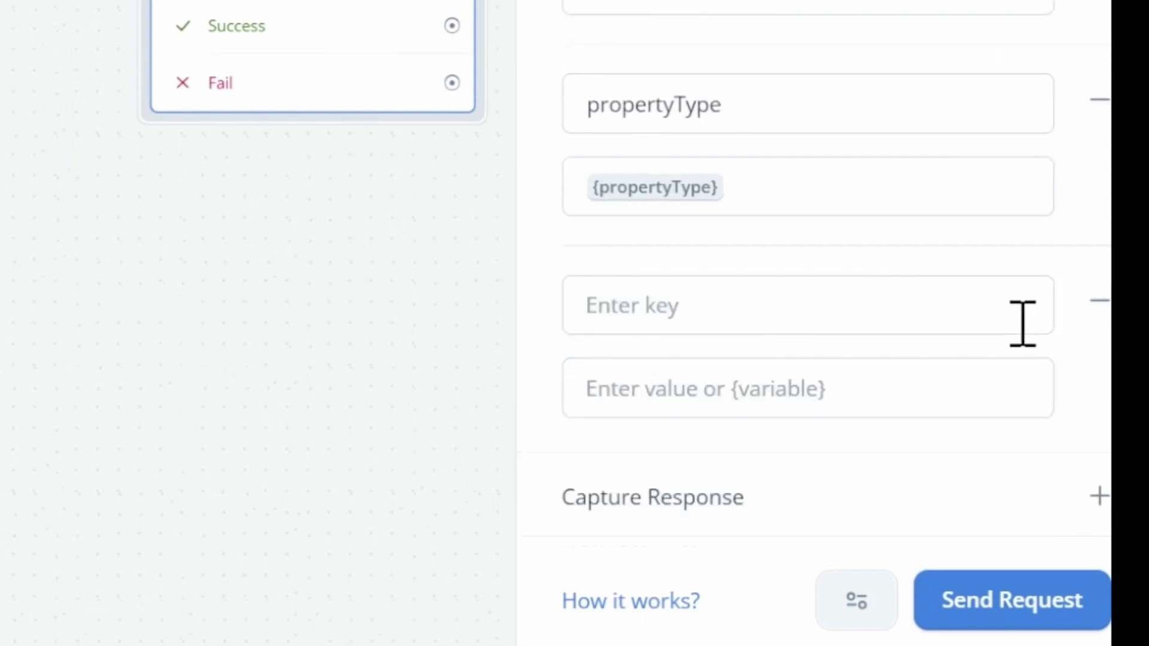
click(709, 305)
text(propert)
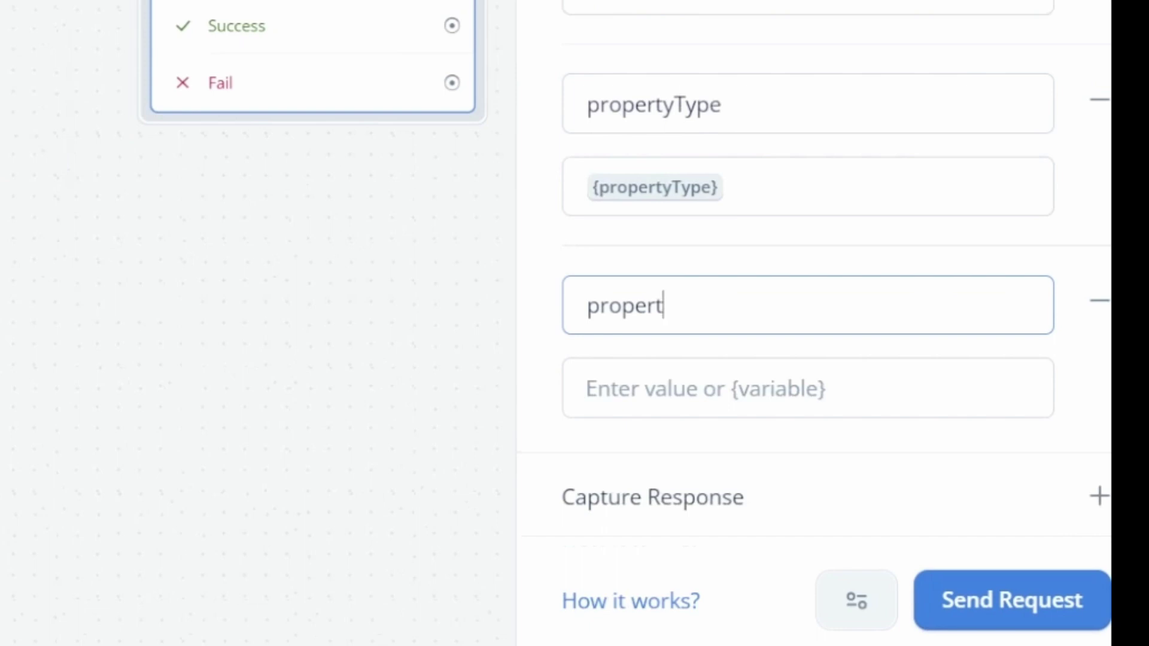
text(yLocation)
key(Tab)
text({pro)
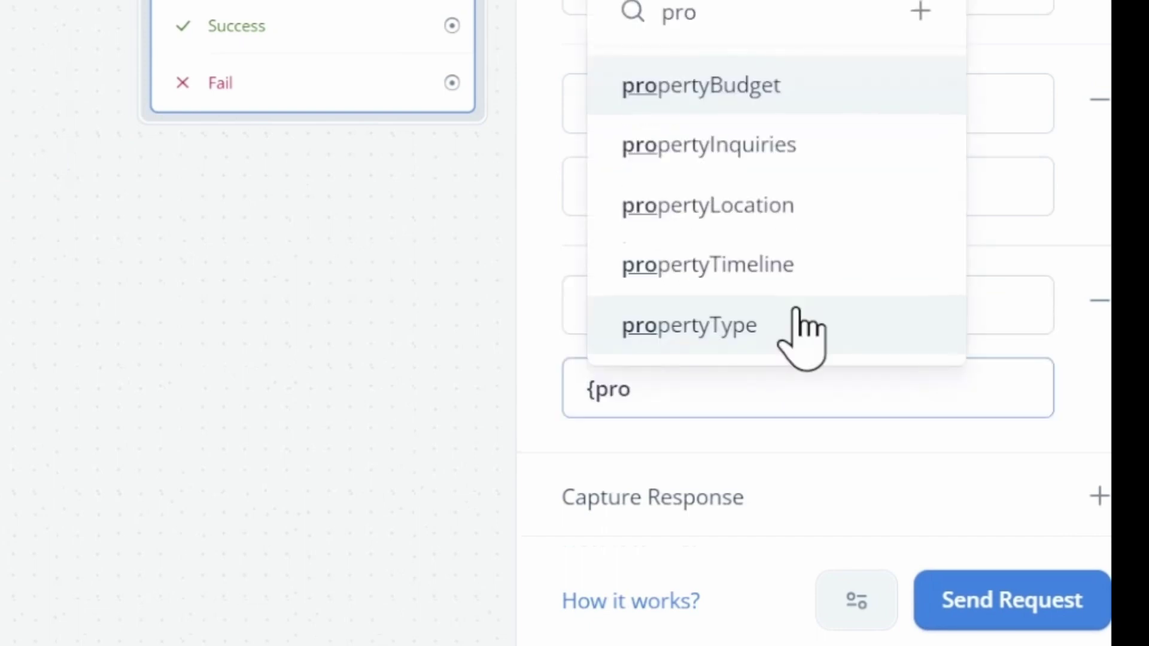
click(772, 205)
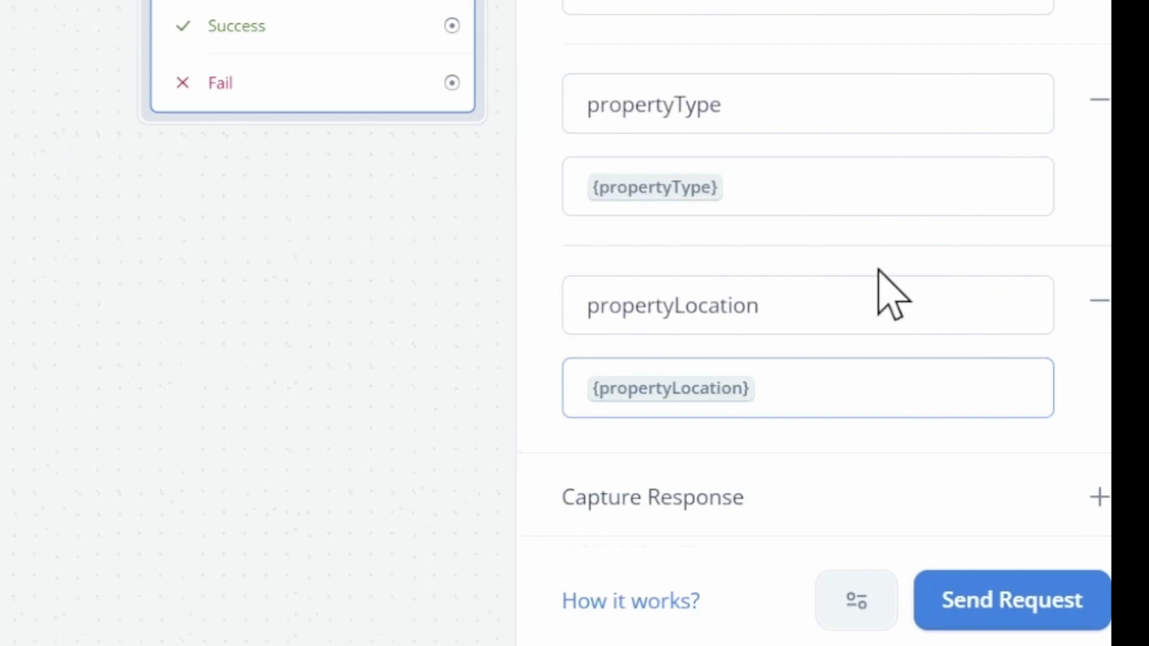
scroll(933, 233, up, 5)
scroll(987, 176, down, 6)
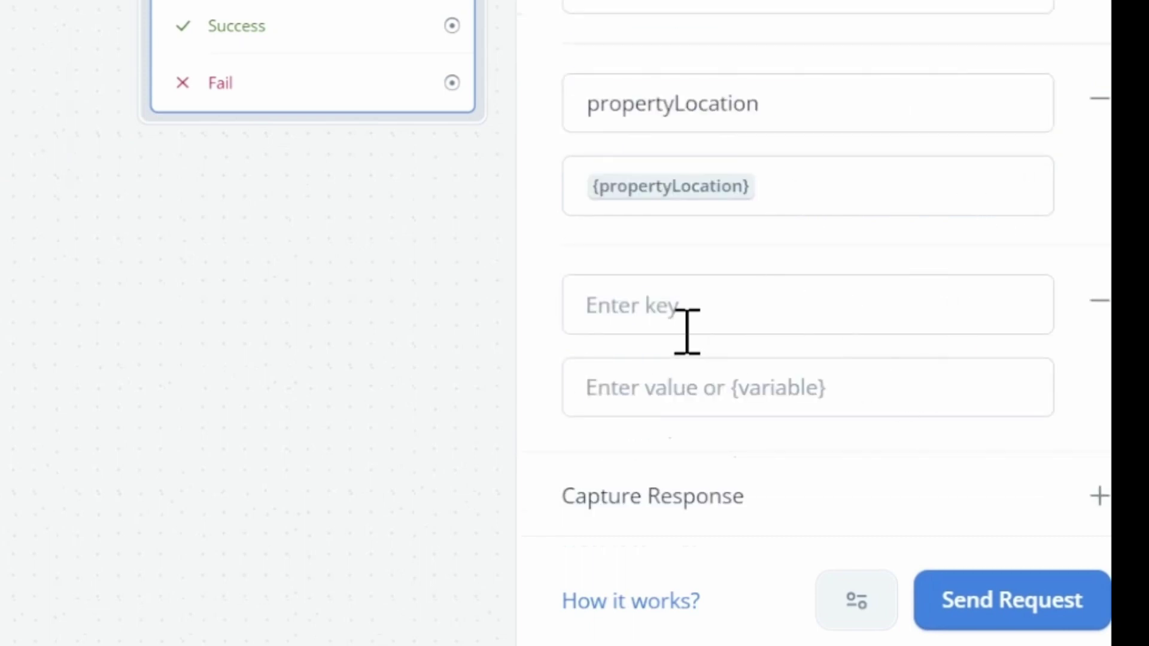
Step: Add a propertyBudget field mapped to {propertyBudget} and begin the propertyTimeline key
click(703, 317)
text(propertyBudget)
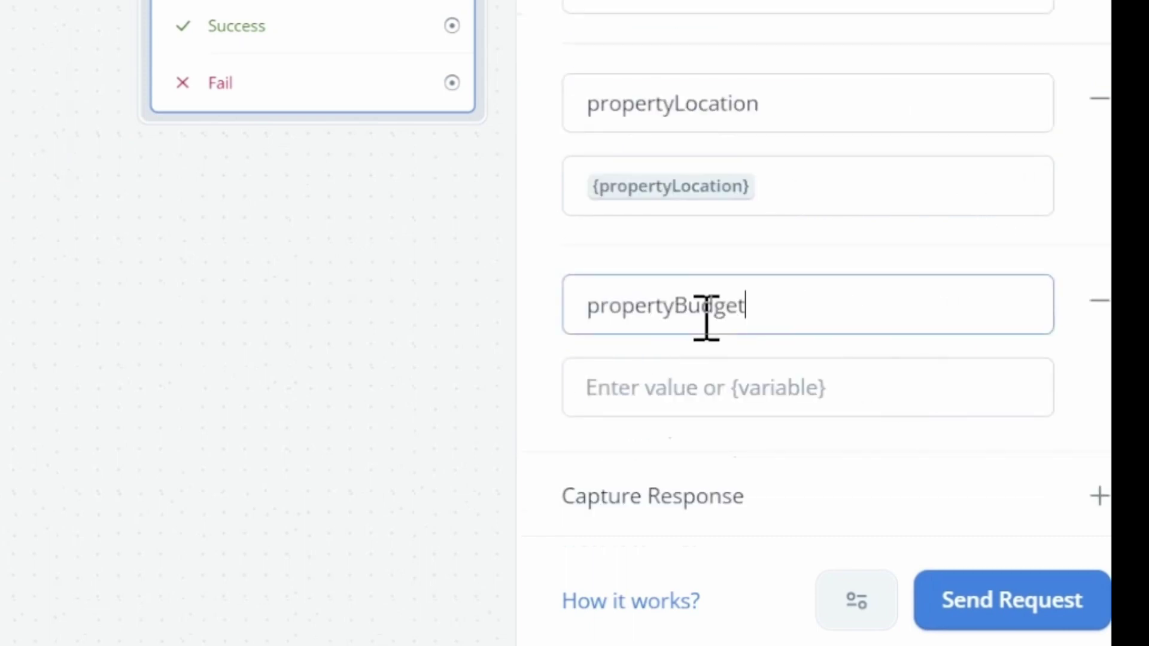
key(Tab)
text({prope)
click(775, 90)
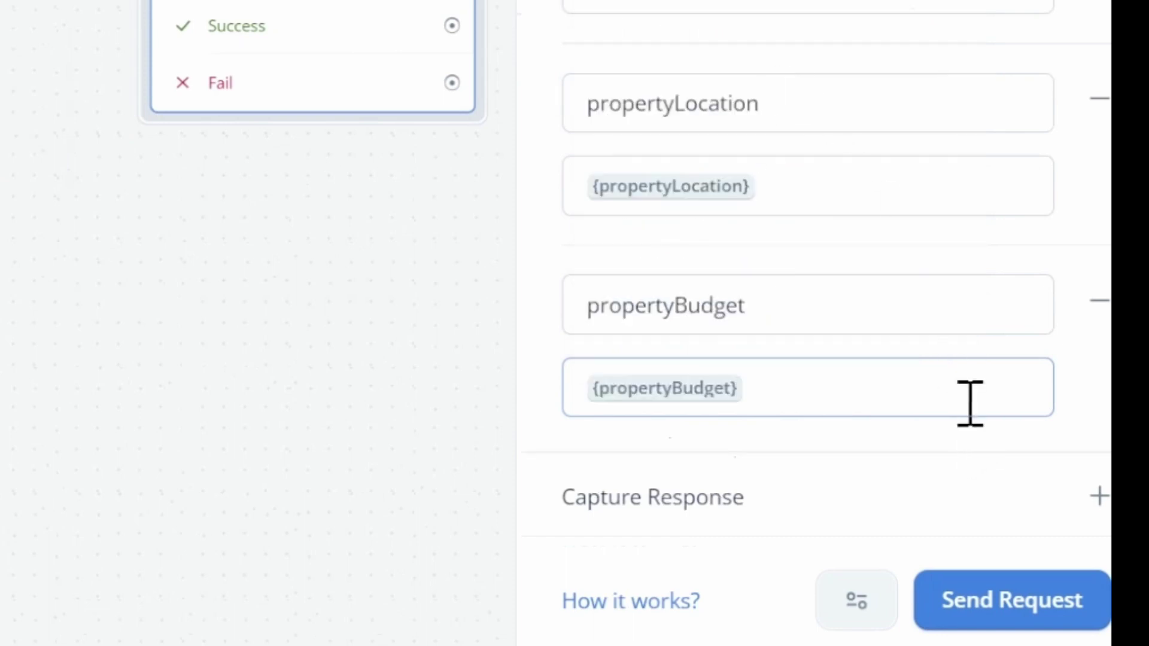
click(723, 308)
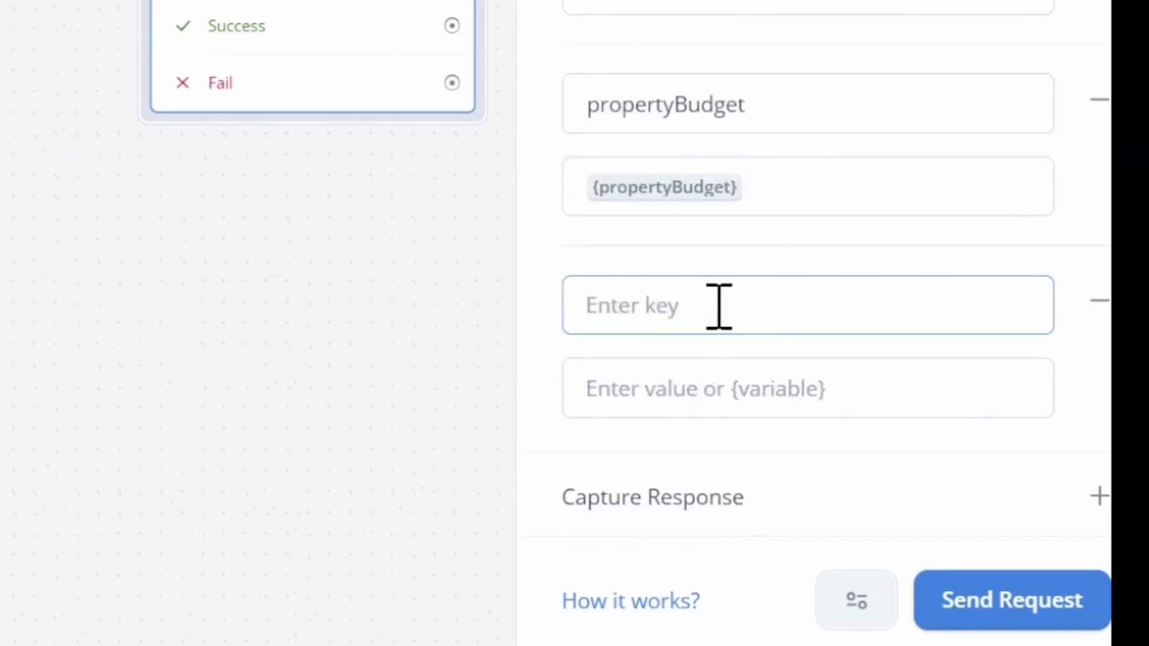
text(propertyTim)
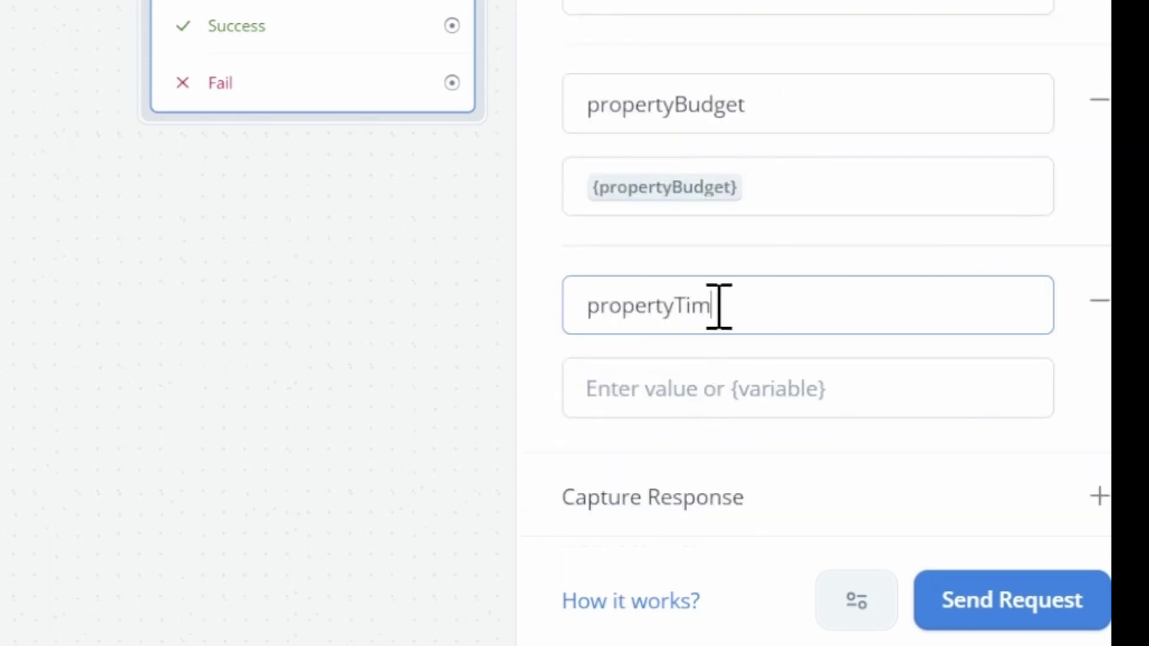
text(e)
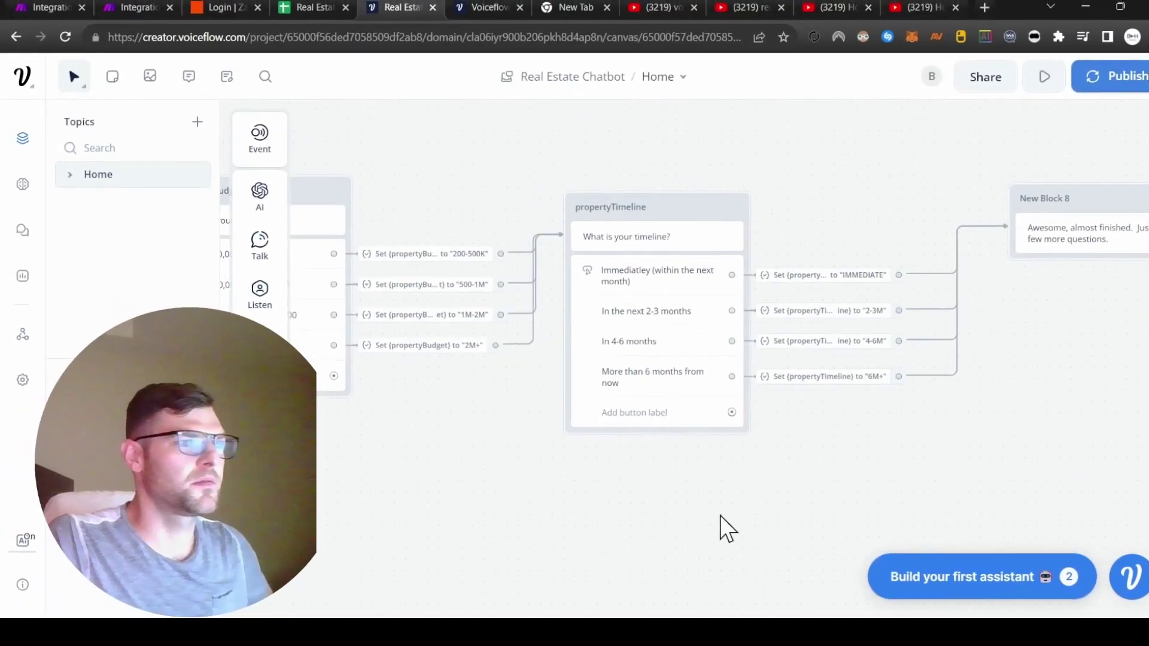
scroll(825, 467, right, 5)
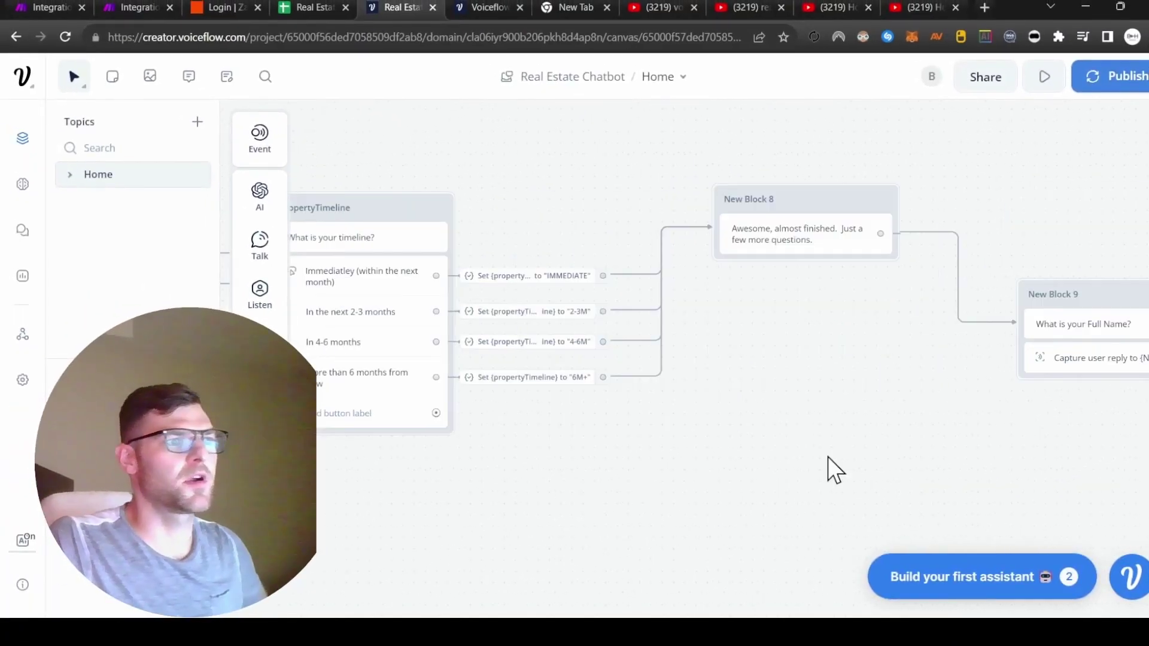
drag(825, 467, 646, 472)
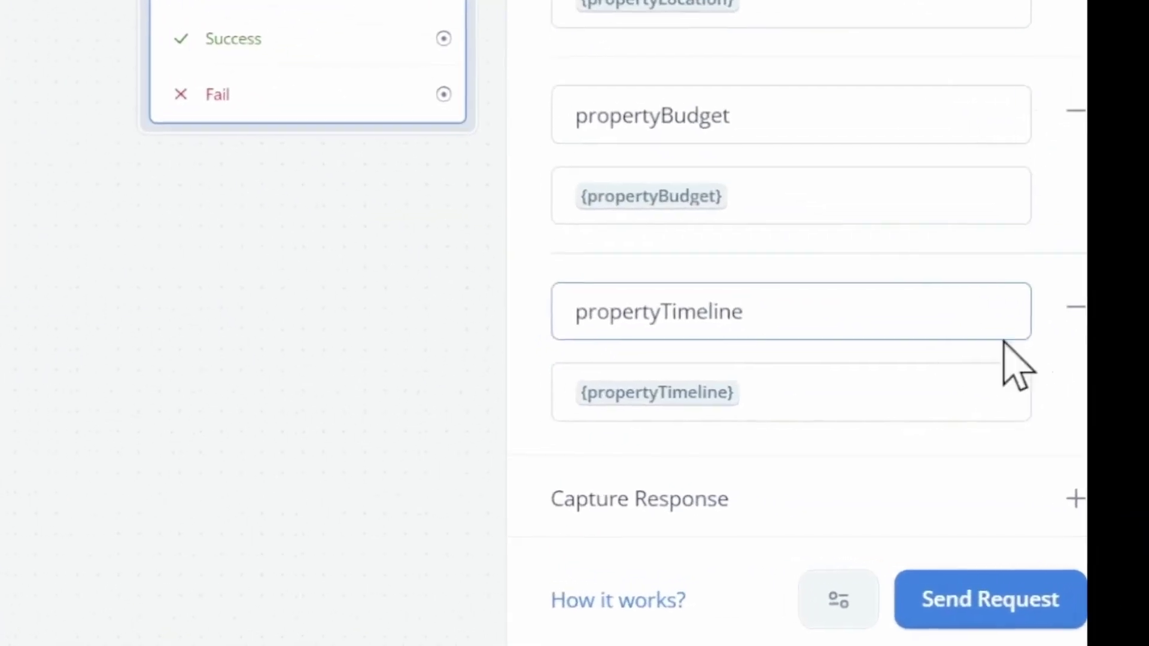
scroll(1107, 455, up, 5)
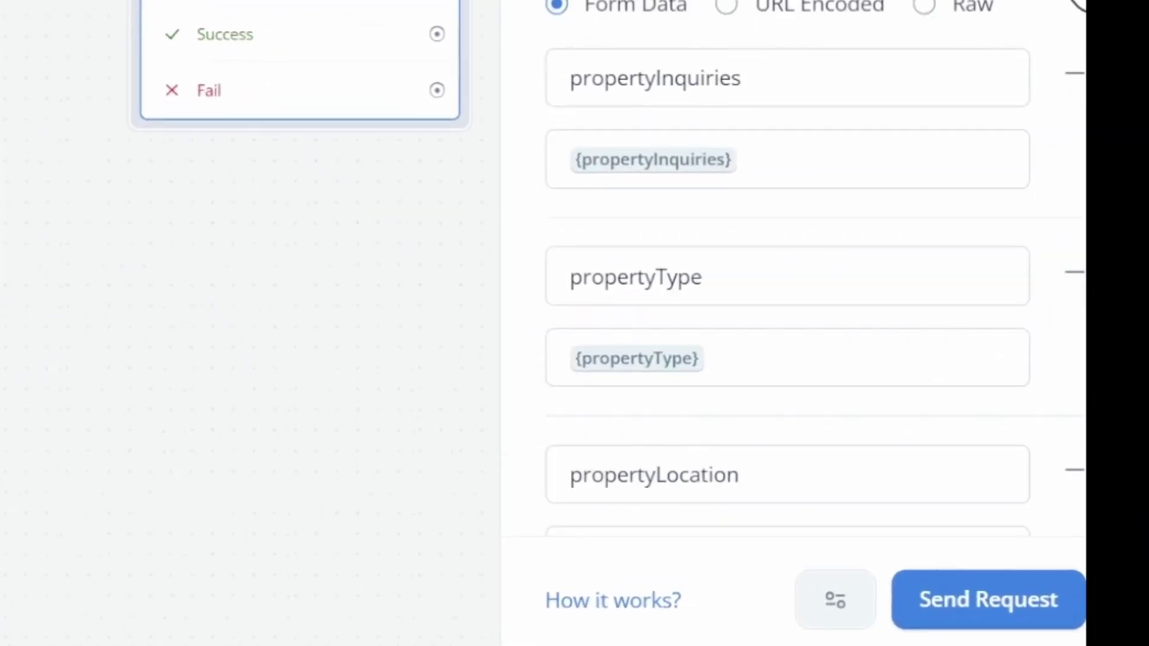
scroll(776, 363, down, 5)
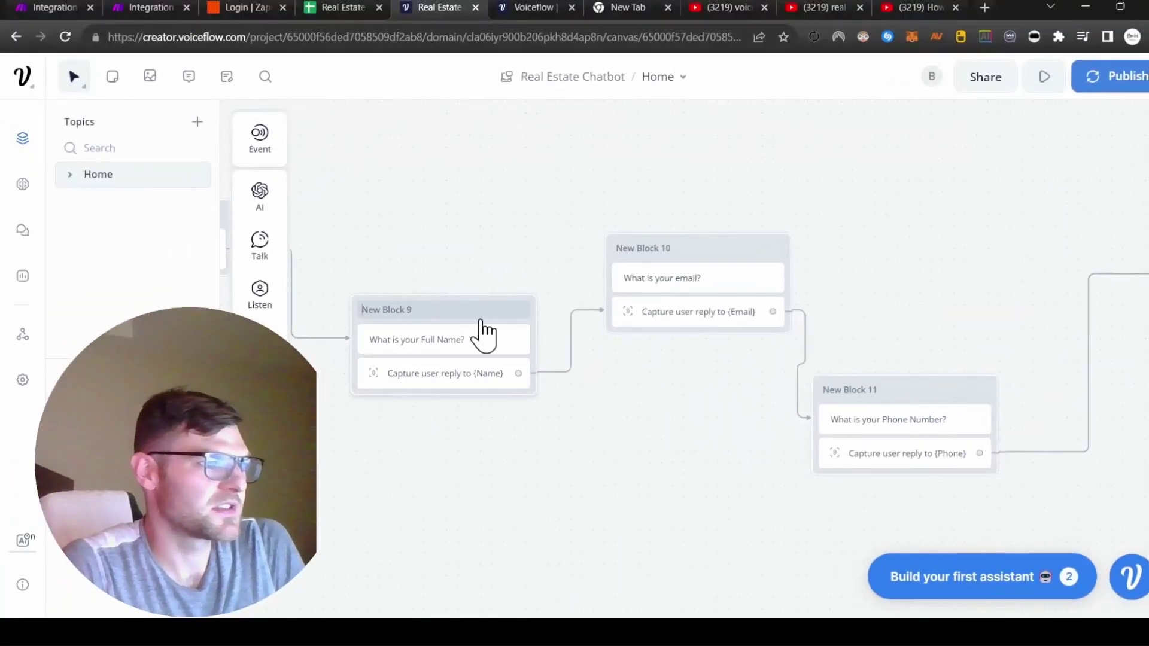
Step: Rename New Blocks 9, 10 and 11 to captureName, captureEmail and capturePhone
double_click(482, 321)
text(captureName)
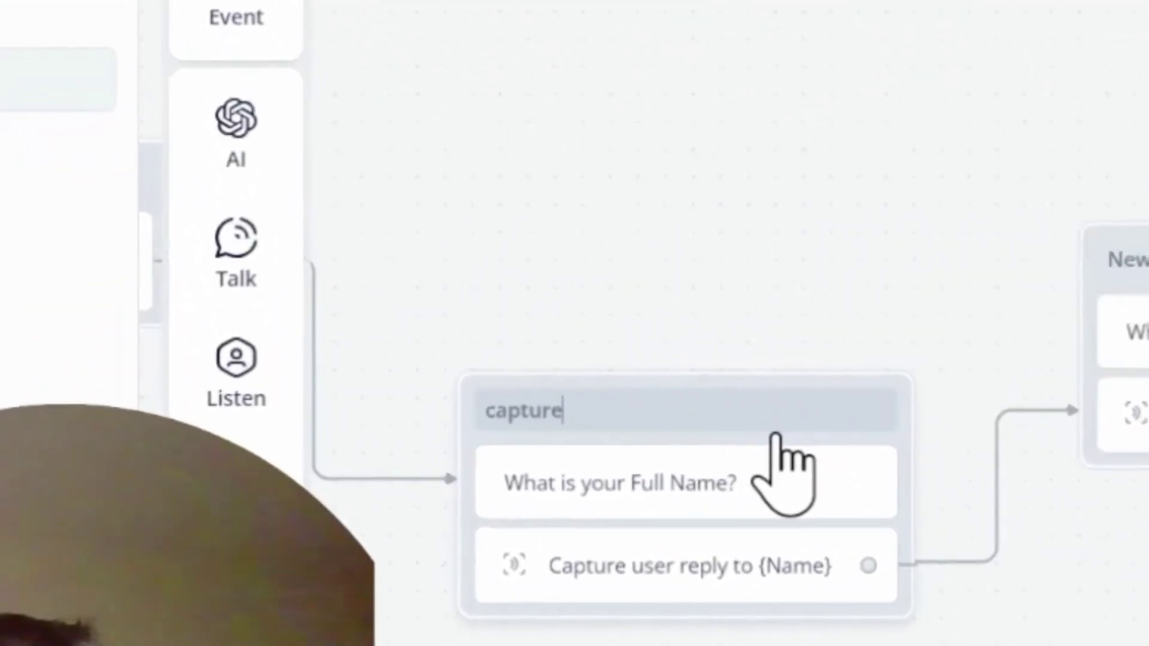
key(Tab)
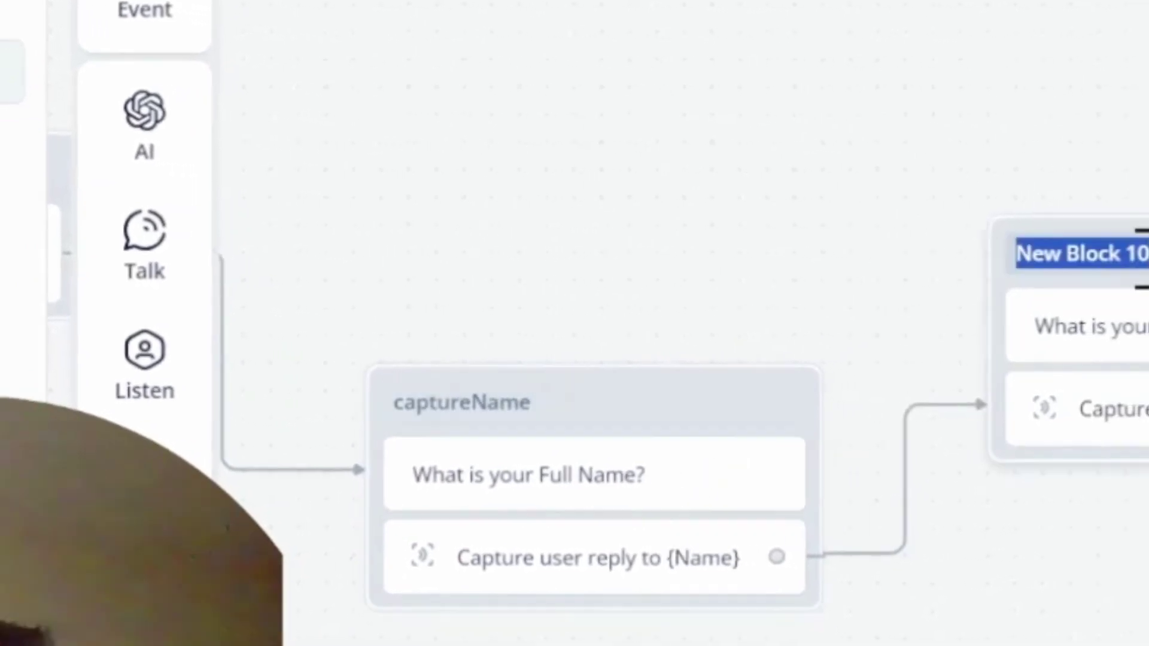
text(capture)
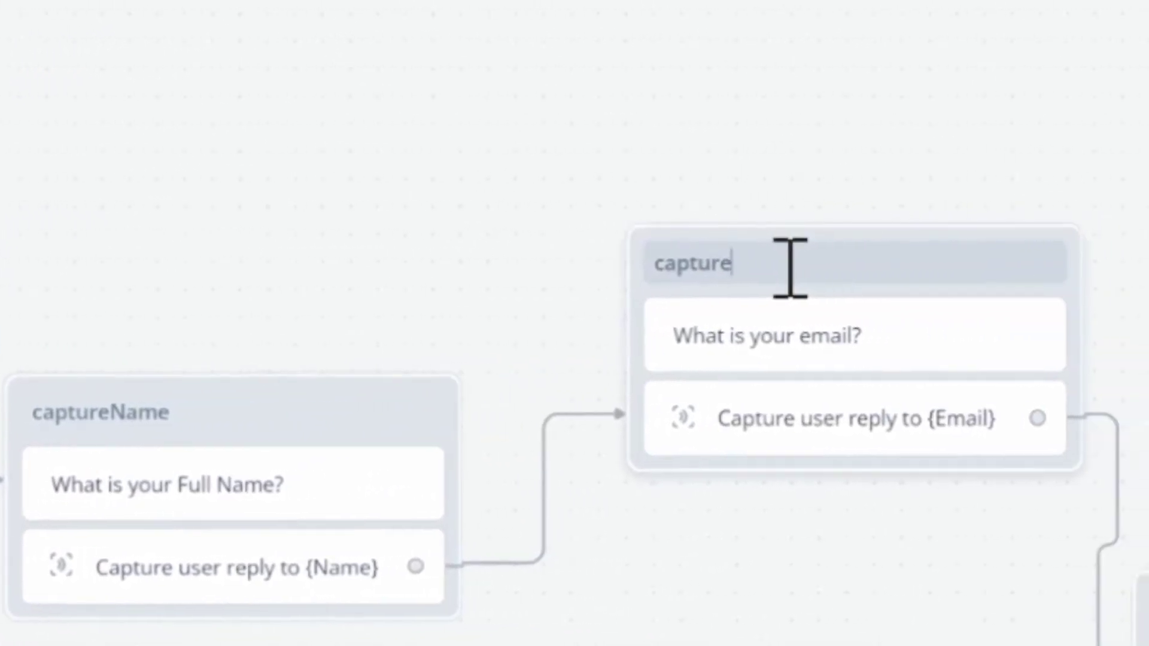
text(Email)
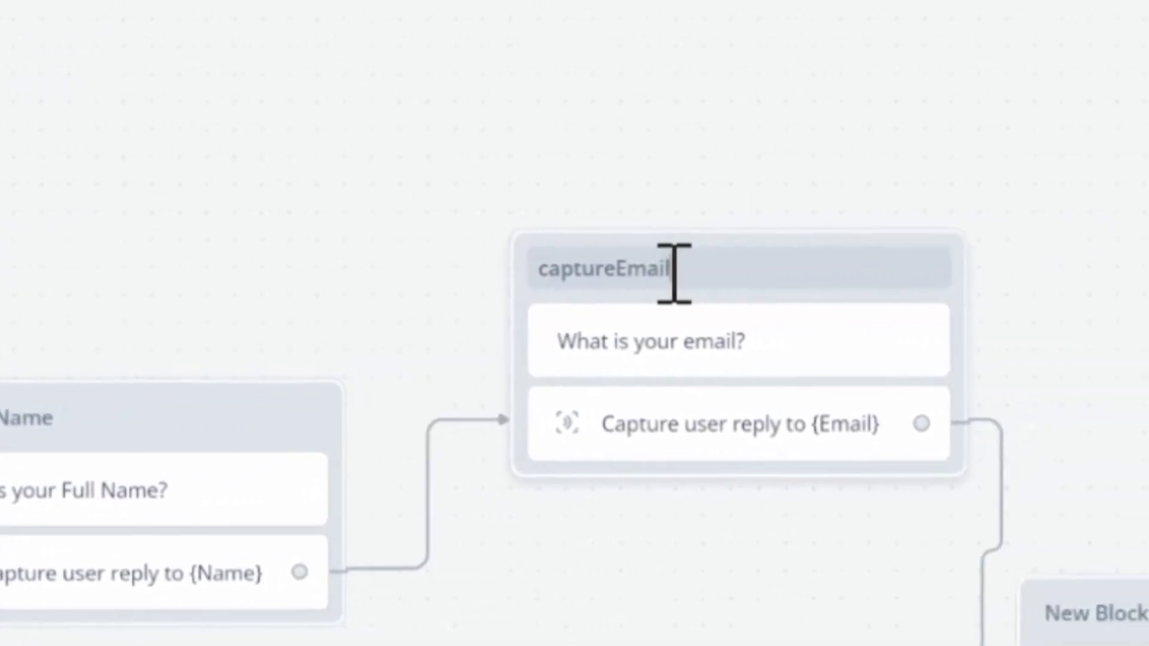
key(Tab)
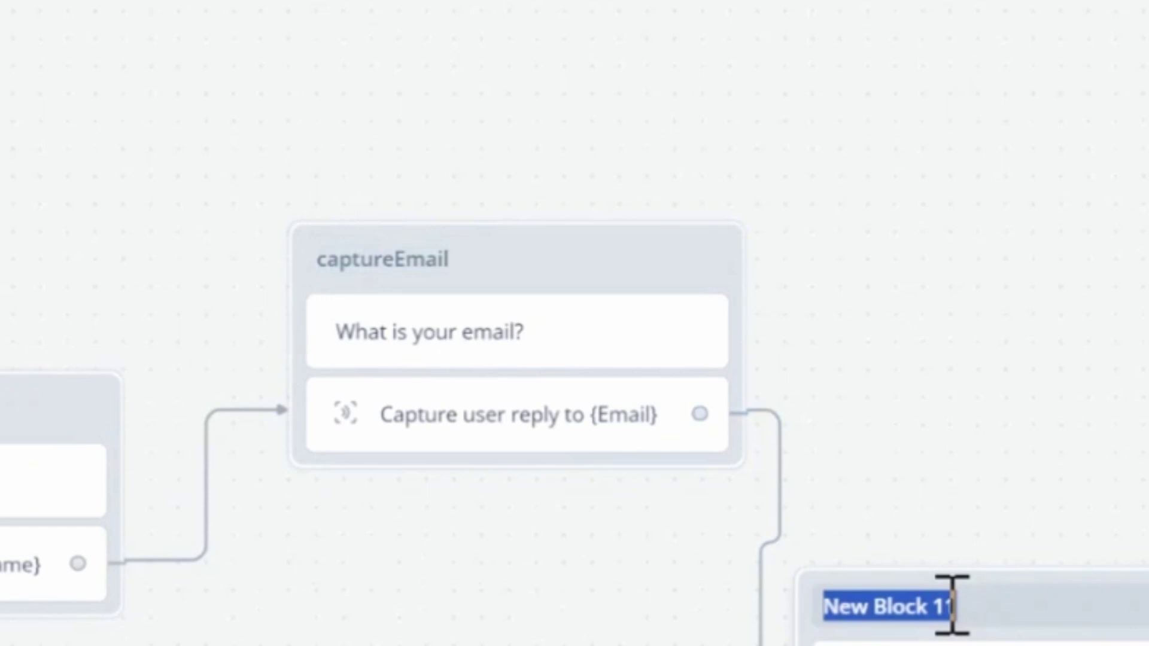
text(capturePhone)
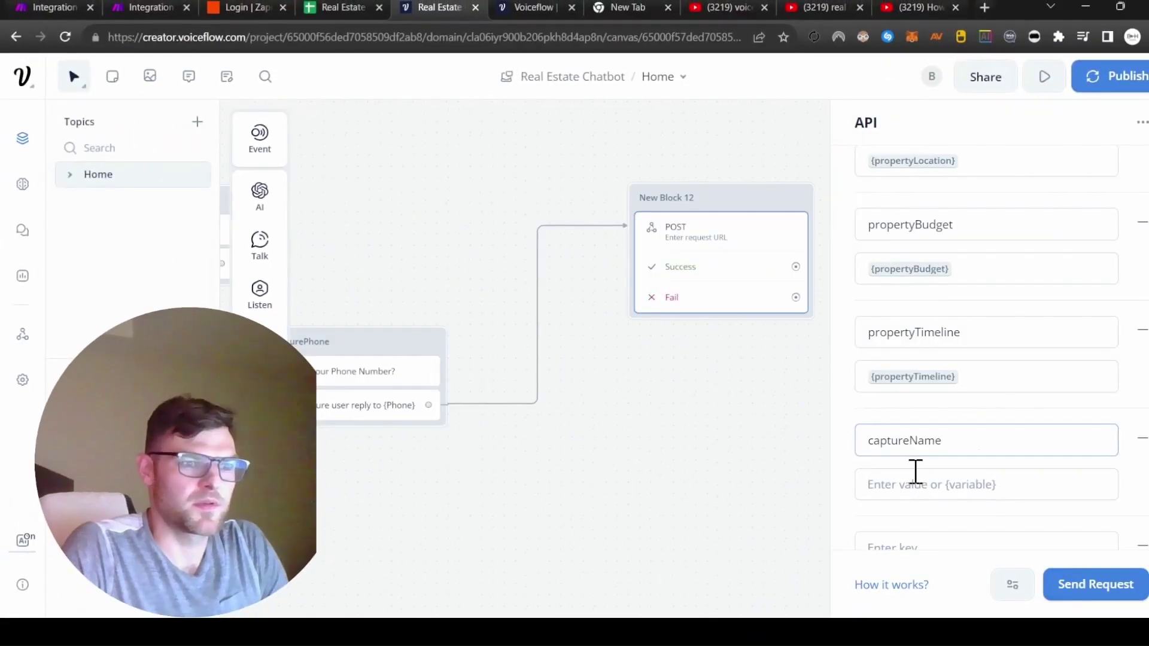
click(915, 472)
Step: Map the captureName body field to {Name} and captureEmail to {Email}
text({name)
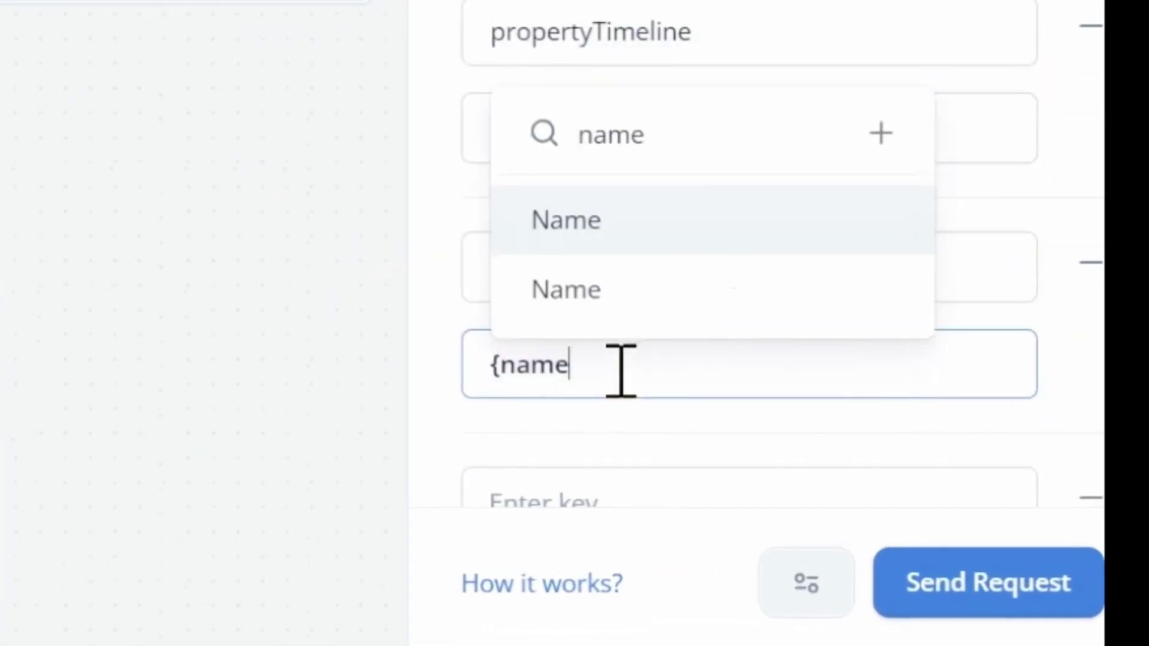
key(Return)
key(Tab)
text(c)
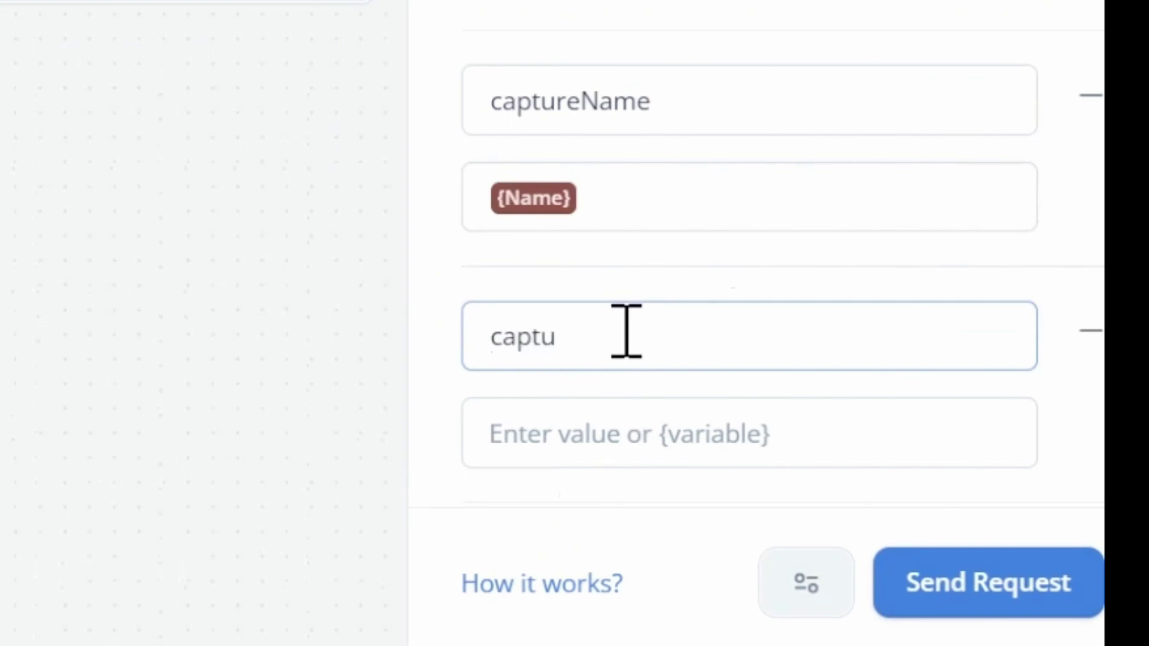
click(577, 436)
text({emai)
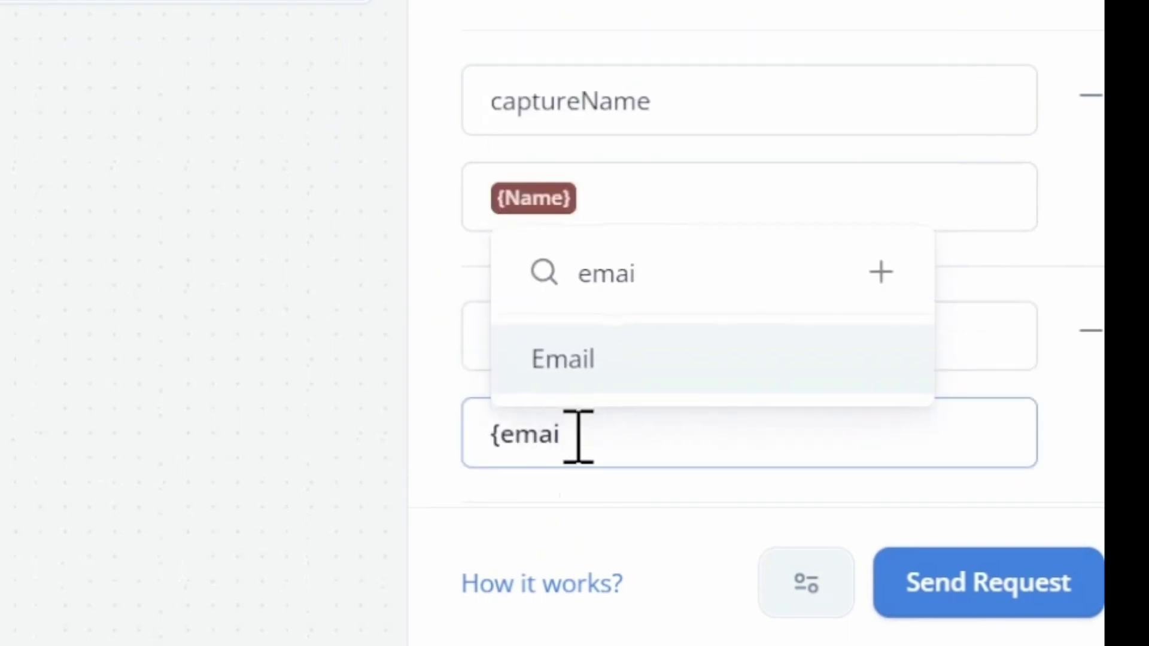
key(Return)
click(656, 236)
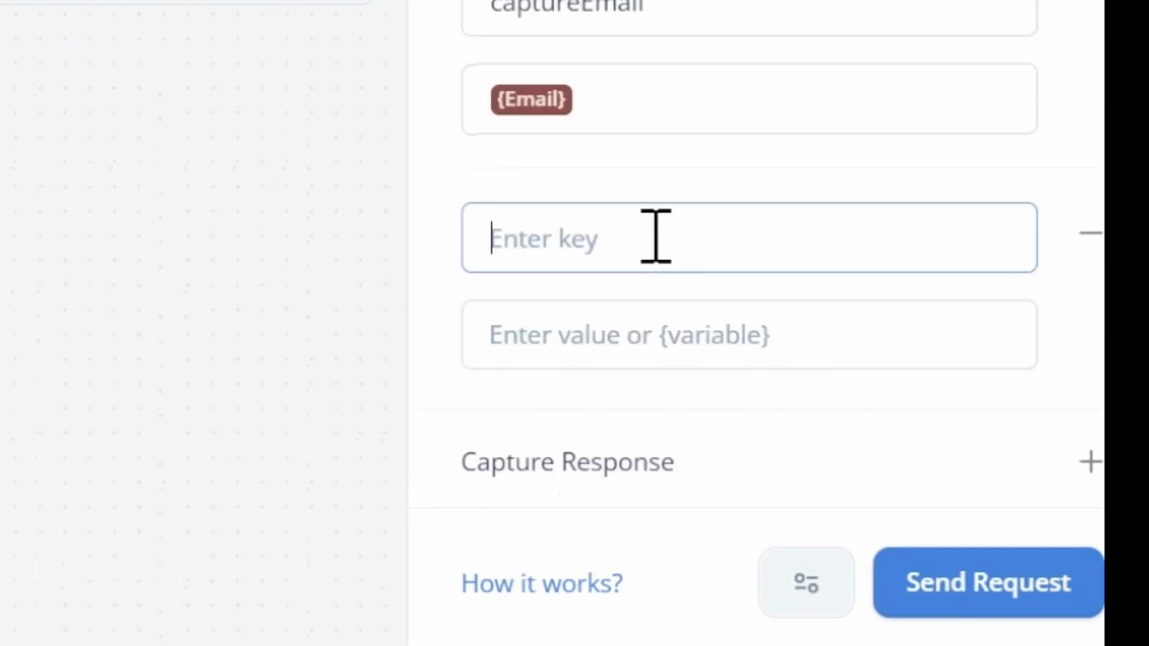
Step: Add a capturePhone body field mapped to the {Phone} variable
text({cap)
key(BackSpace)
key(BackSpace)
key(BackSpace)
key(BackSpace)
text(capt)
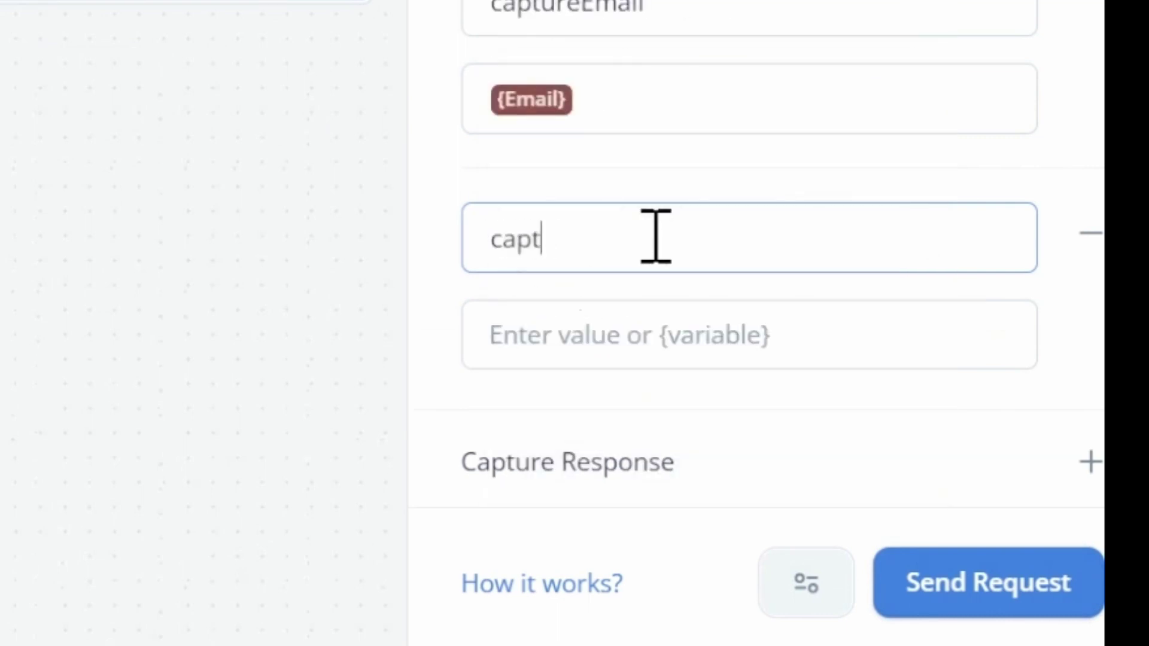
text(urePhone)
key(Tab)
text({)
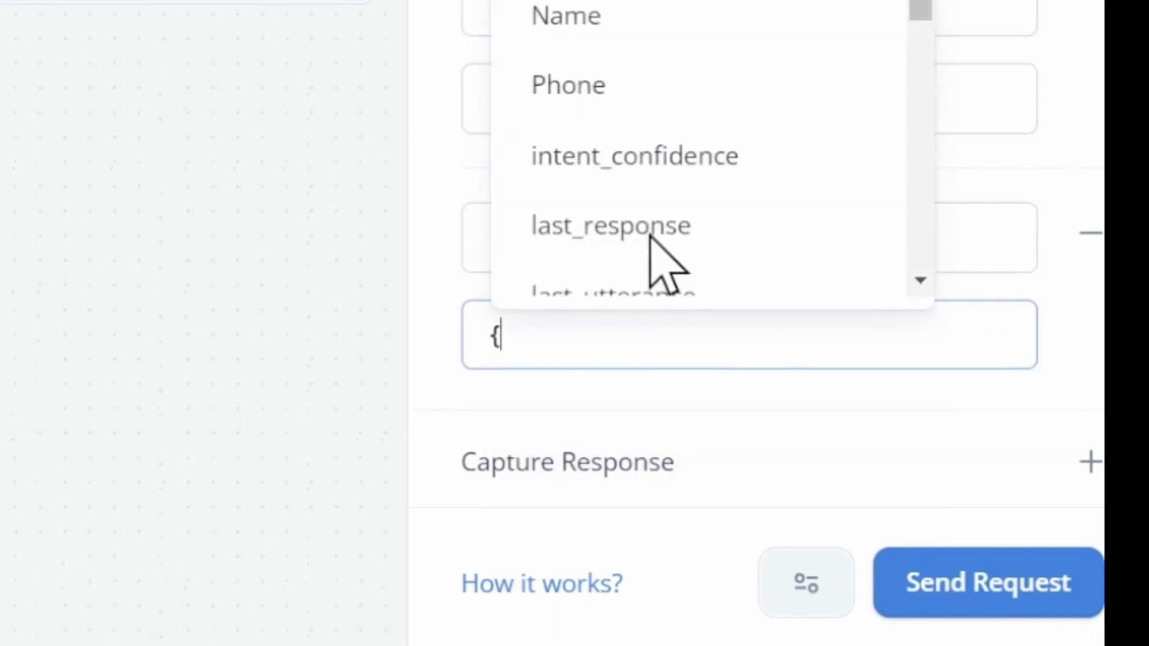
click(566, 84)
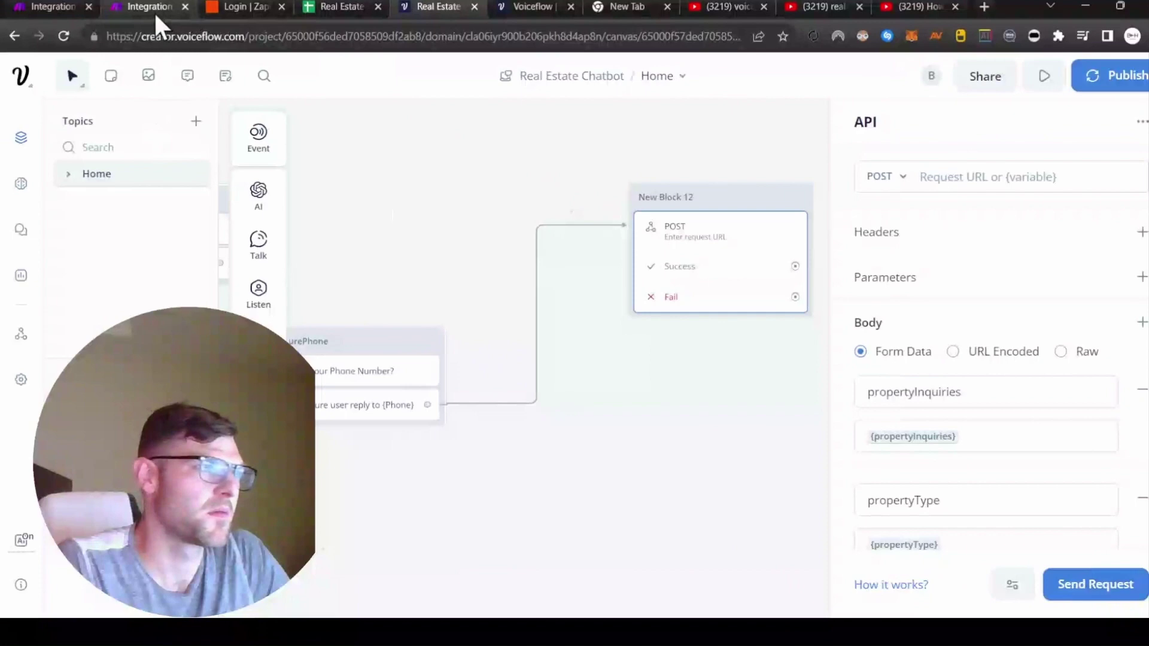
click(155, 10)
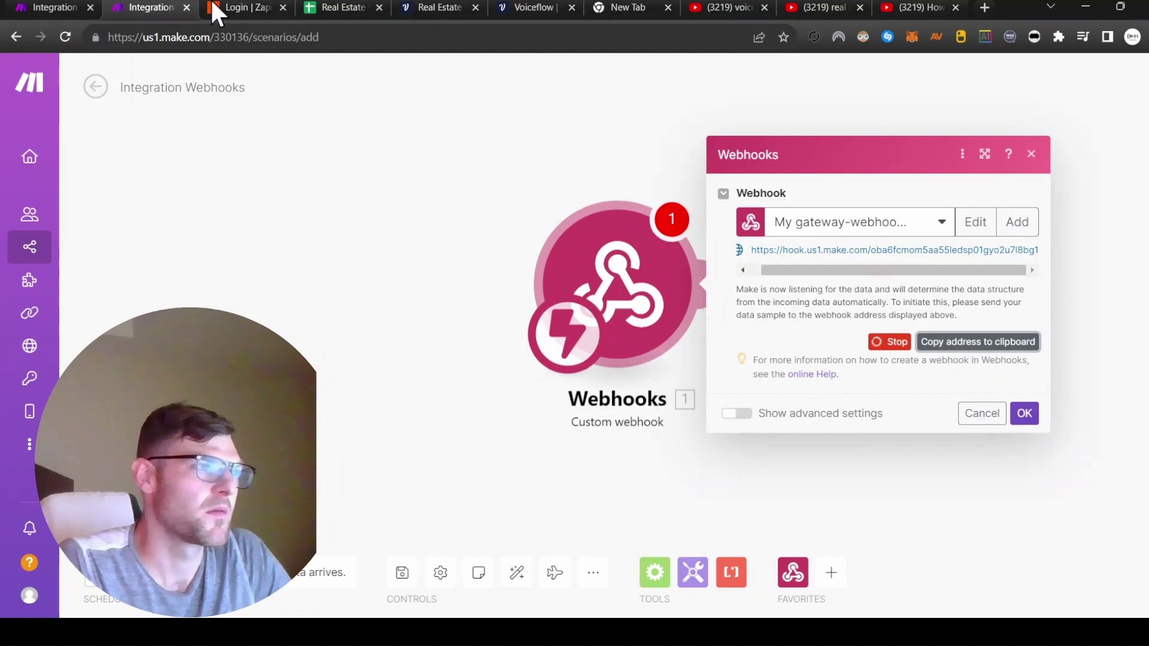
Step: Paste the copied Make webhook address into the POST API block's Request URL
click(445, 8)
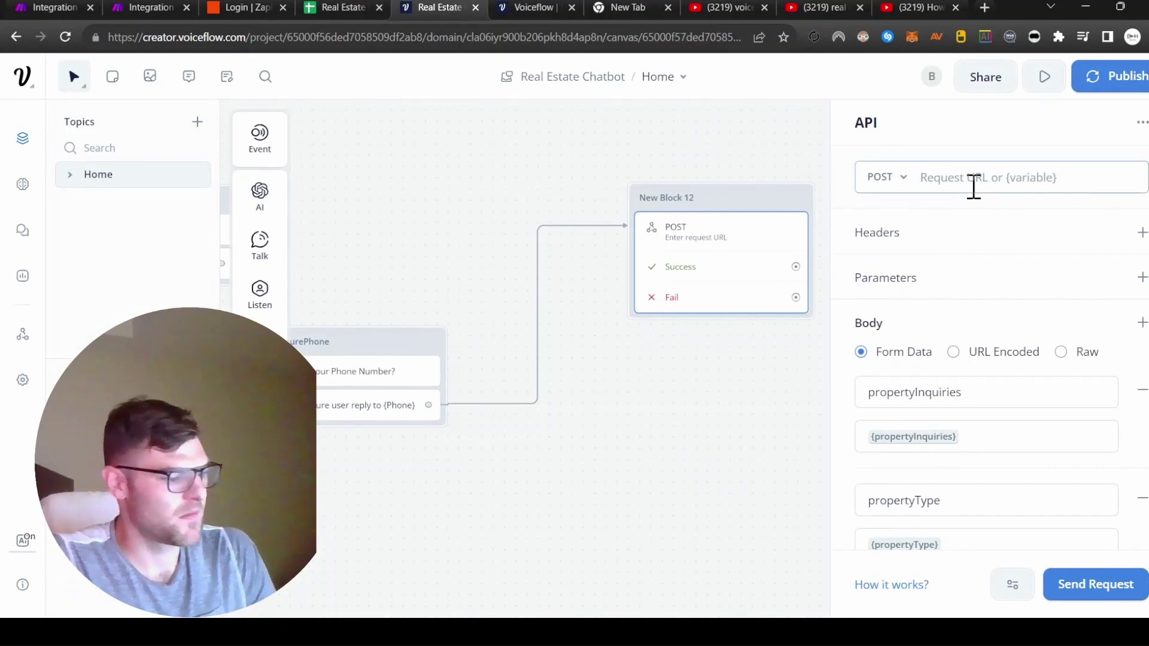
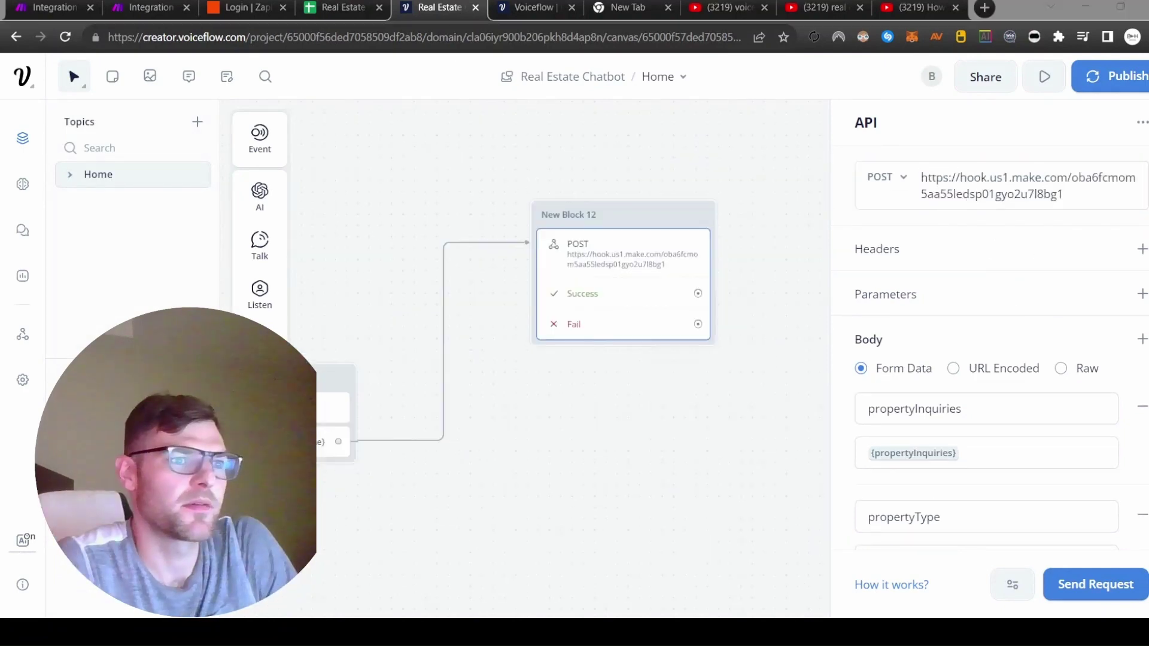